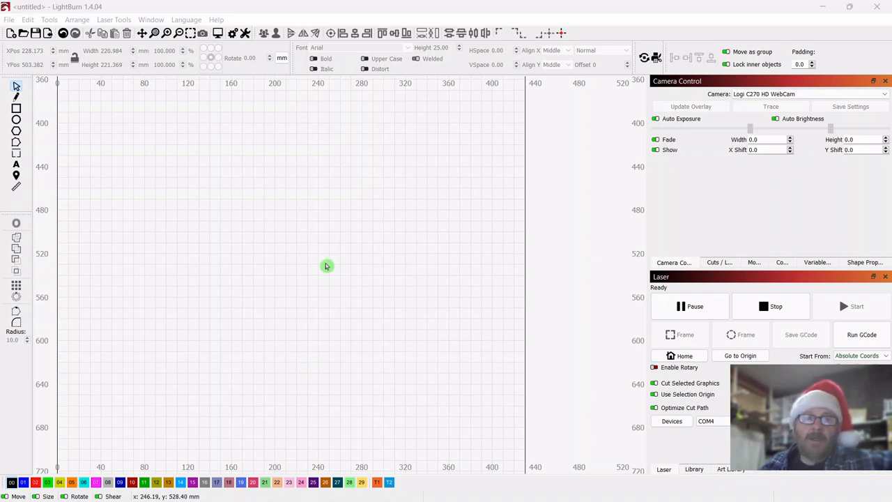
# Import the file 1ChristmasTree3.svg from the 43MoneyOrnament folder into the workspace.
pyautogui.click(47, 35)
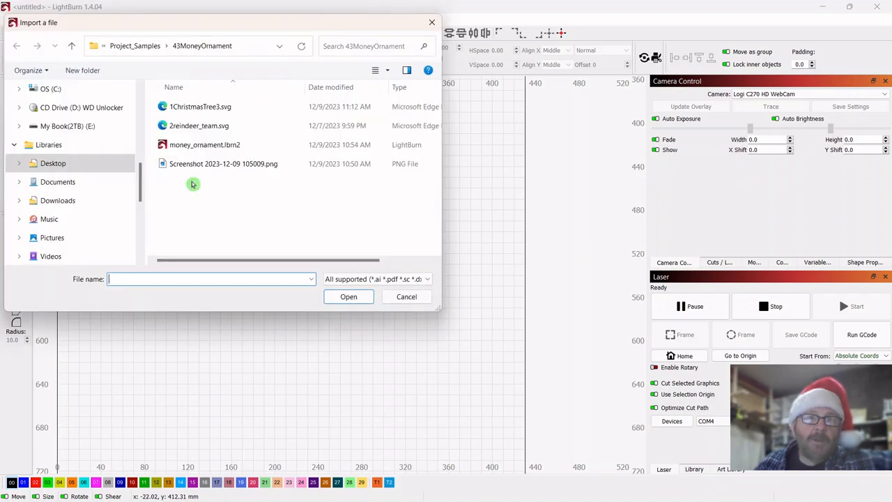
pyautogui.doubleClick(197, 109)
pyautogui.scroll(-3, 263, 223)
pyautogui.scroll(-1, 263, 227)
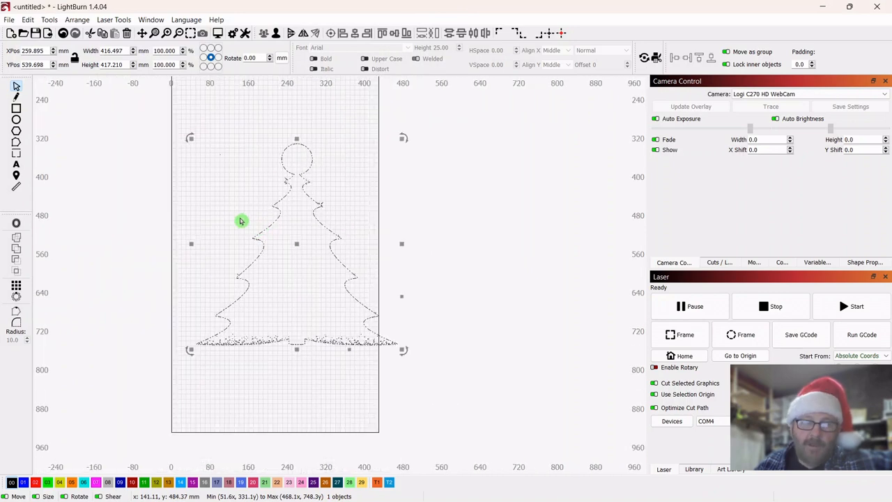
# Scale the imported tree proportionally to about 180 mm wide and position it within the upper area of the work bed.
pyautogui.moveTo(297, 247); pyautogui.dragTo(282, 239)
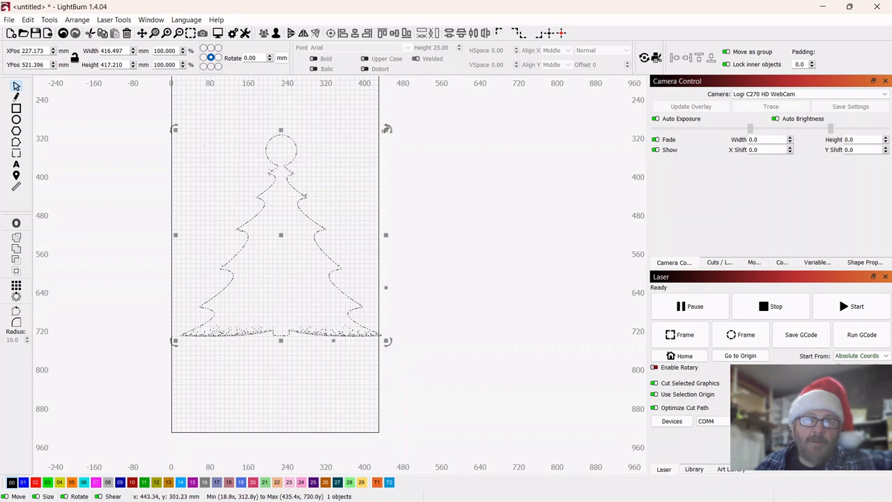
pyautogui.moveTo(382, 130); pyautogui.dragTo(274, 244)
pyautogui.moveTo(224, 294); pyautogui.dragTo(233, 186)
pyautogui.scroll(4, 303, 230)
pyautogui.moveTo(303, 193); pyautogui.dragTo(423, 330)
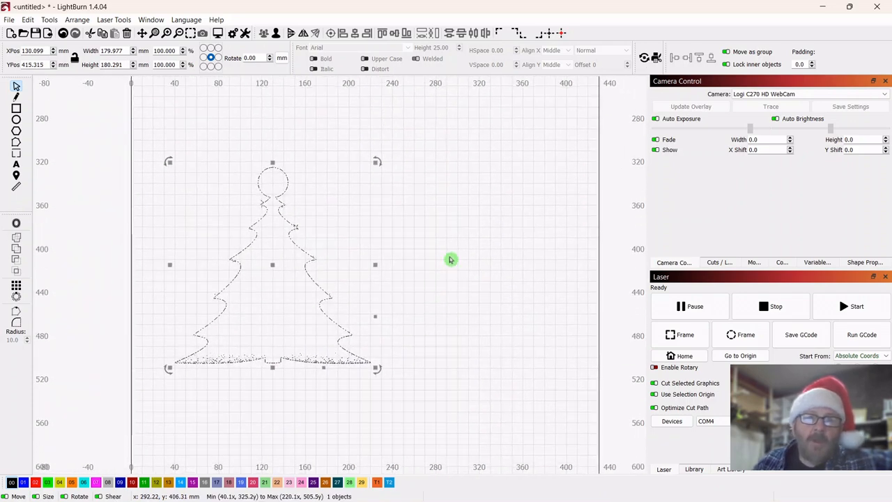
pyautogui.rightClick(273, 265)
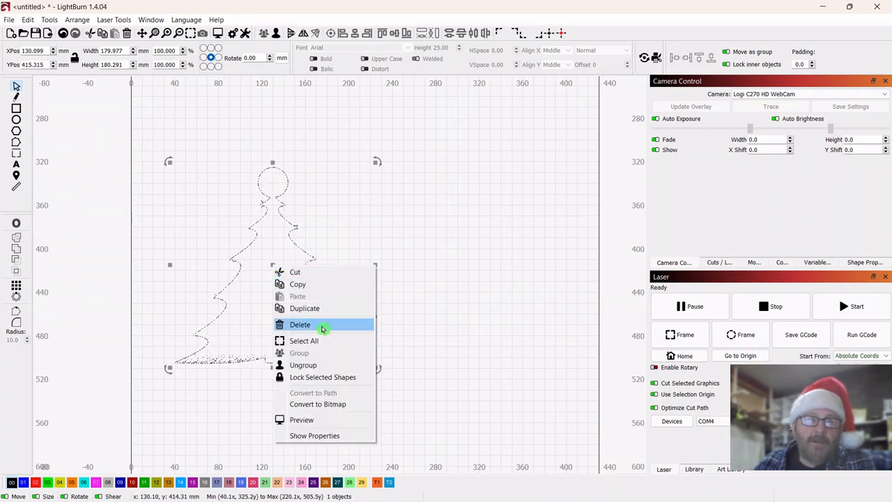
pyautogui.click(510, 276)
pyautogui.scroll(-3, 424, 304)
pyautogui.scroll(4, 424, 304)
pyautogui.scroll(-5, 424, 304)
pyautogui.scroll(4, 423, 304)
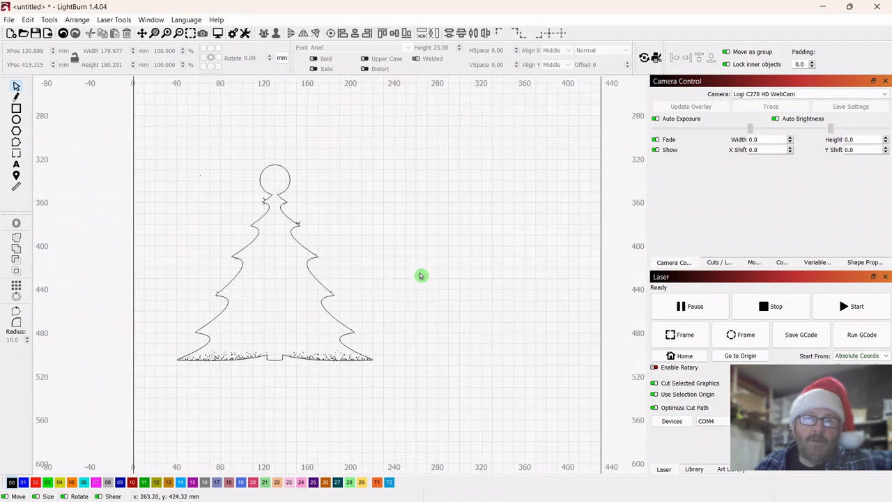
pyautogui.moveTo(430, 260); pyautogui.dragTo(413, 235)
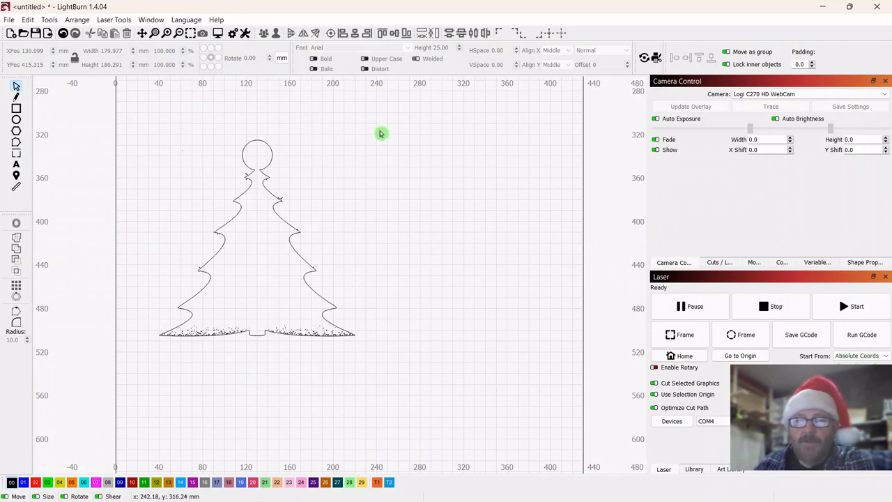
pyautogui.moveTo(368, 141); pyautogui.dragTo(273, 232)
pyautogui.click(444, 229)
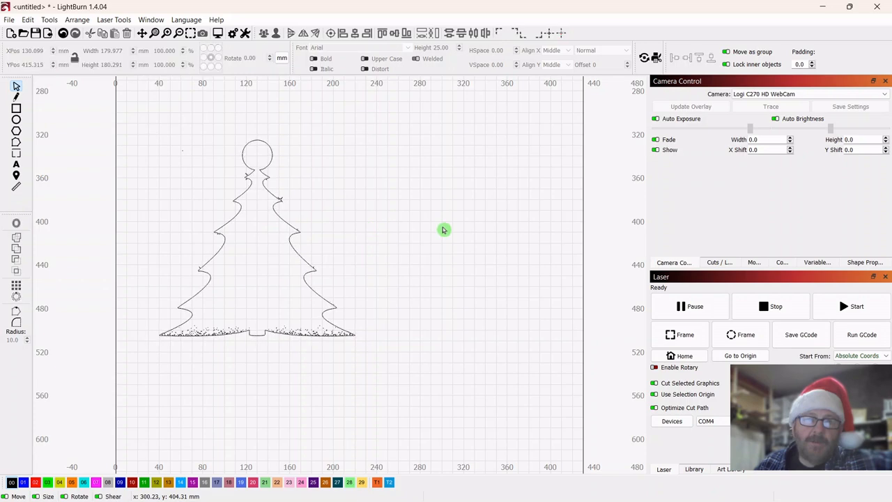
pyautogui.moveTo(122, 131); pyautogui.dragTo(257, 235)
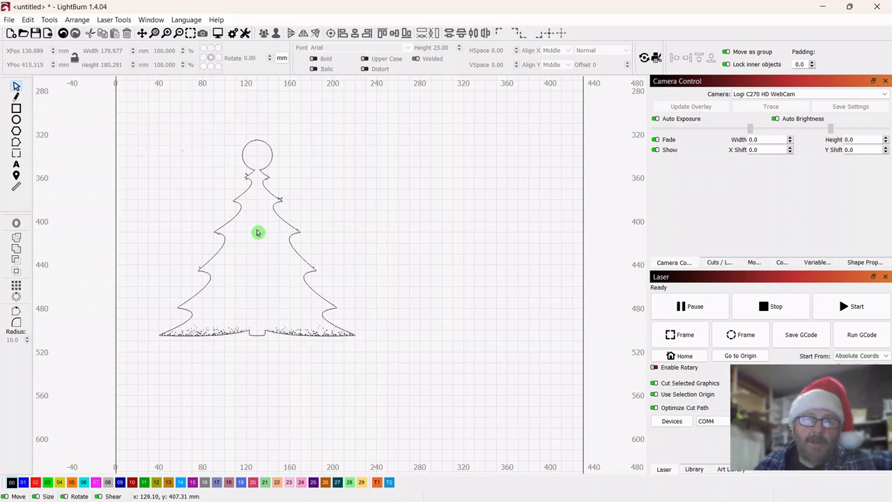
# Select the whole tree artwork and ungroup it into separate shapes.
pyautogui.moveTo(129, 130); pyautogui.dragTo(407, 386)
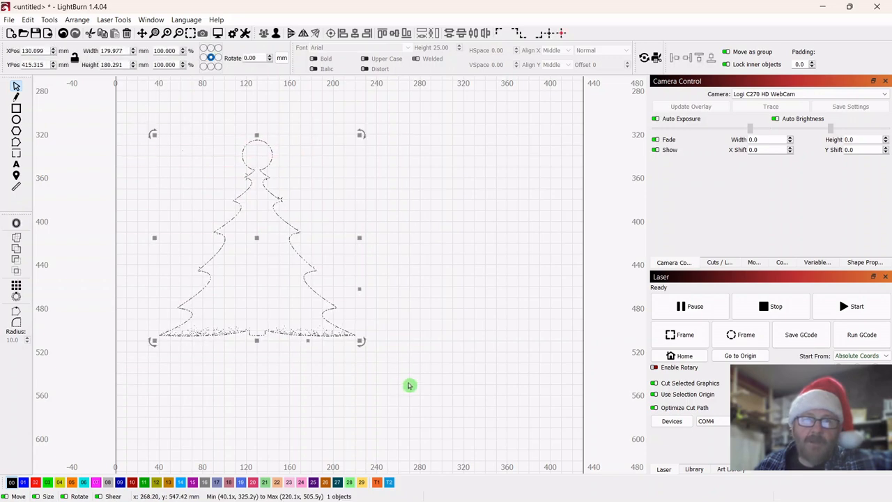
pyautogui.rightClick(256, 240)
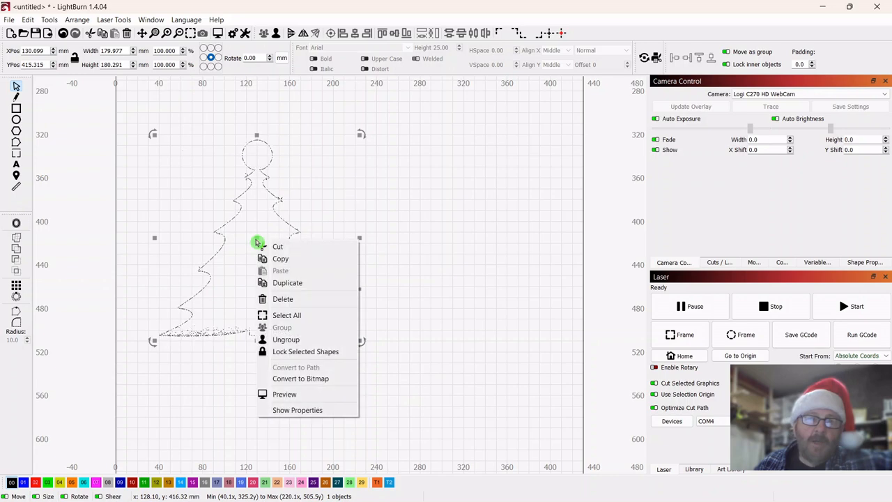
pyautogui.click(283, 339)
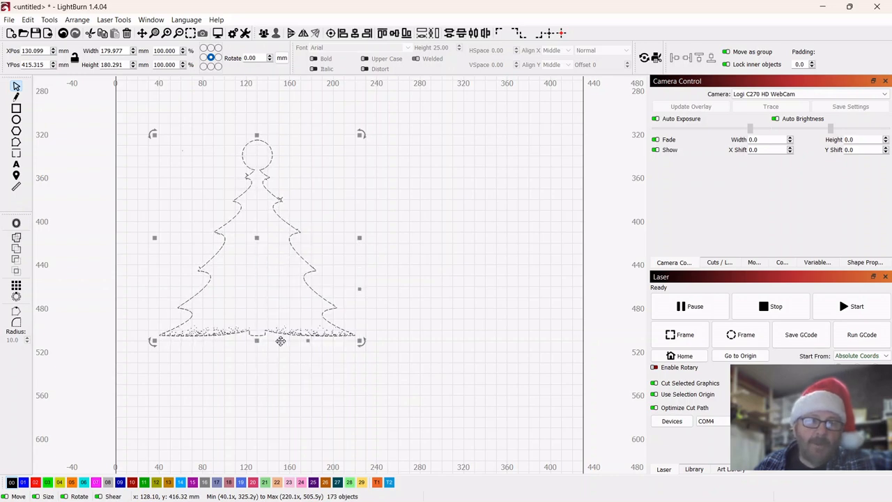
pyautogui.click(446, 243)
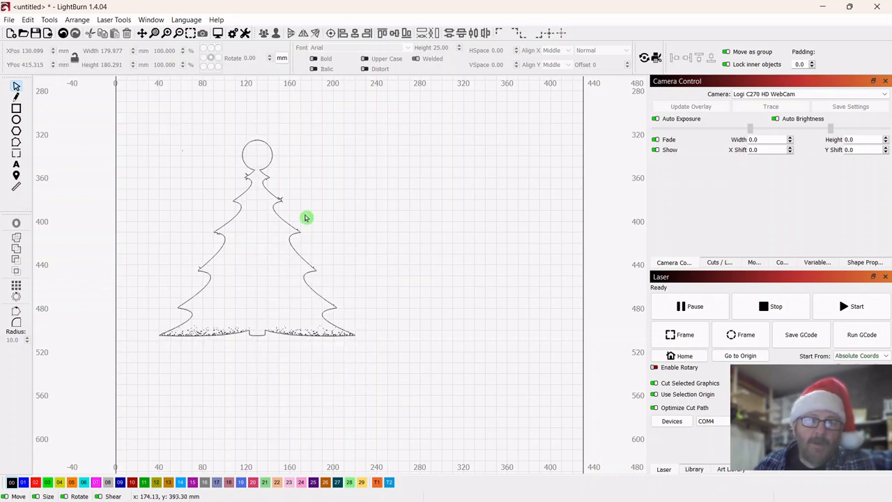
# Move the tree outline away from the small specks and delete the specks left from the tree's base.
pyautogui.click(288, 230)
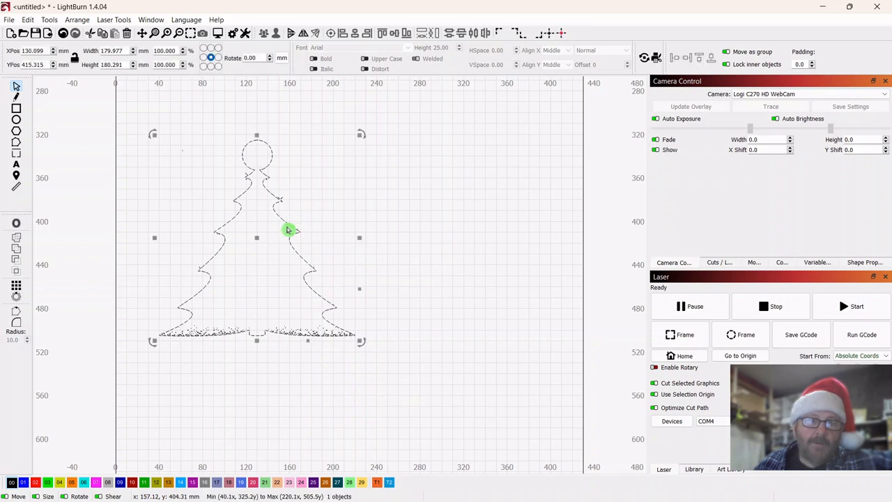
pyautogui.moveTo(260, 237); pyautogui.dragTo(513, 183)
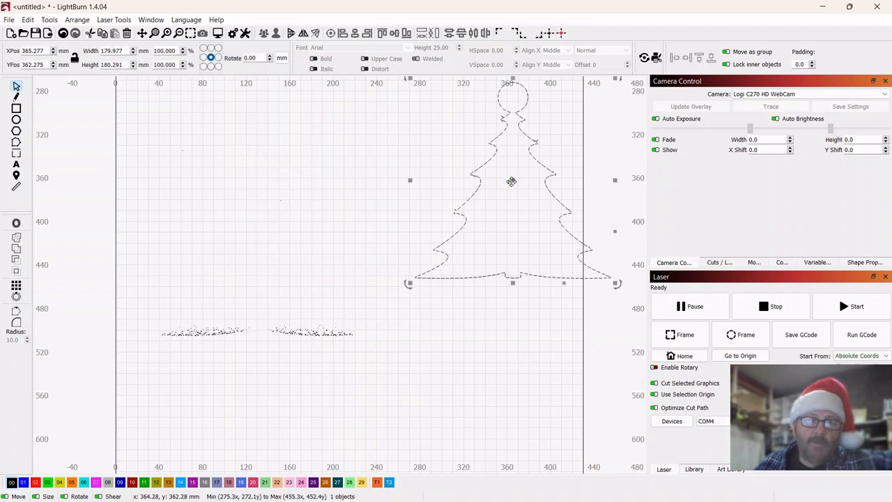
pyautogui.moveTo(371, 256); pyautogui.dragTo(137, 398)
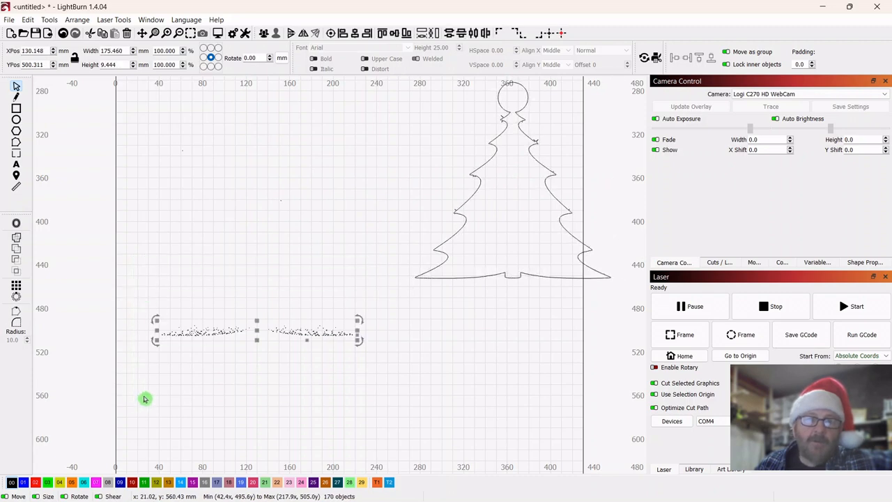
pyautogui.rightClick(256, 330)
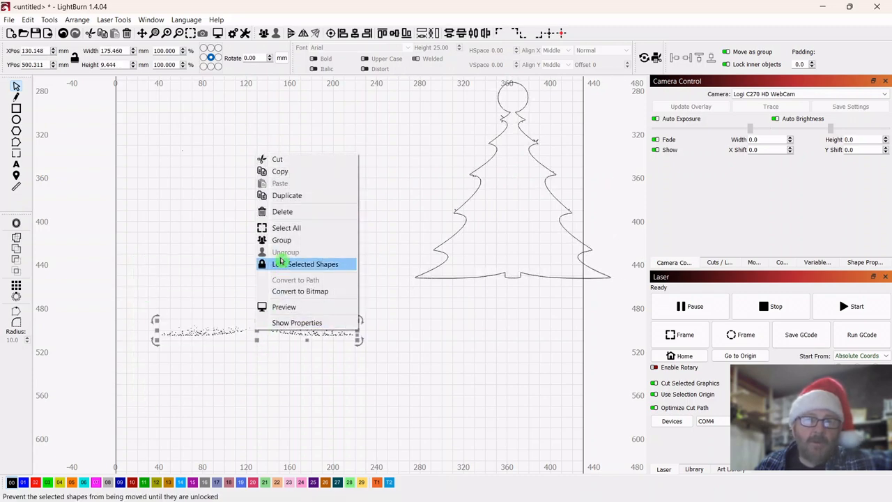
pyautogui.click(285, 212)
# Move the tree outline back onto the bed and offset it inward by 1 mm with round corners, outer shapes only.
pyautogui.click(527, 193)
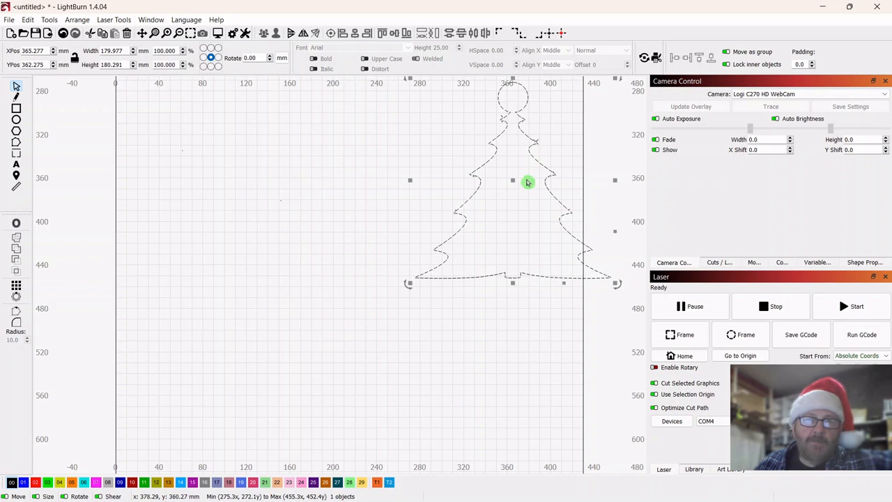
pyautogui.moveTo(516, 180); pyautogui.dragTo(290, 244)
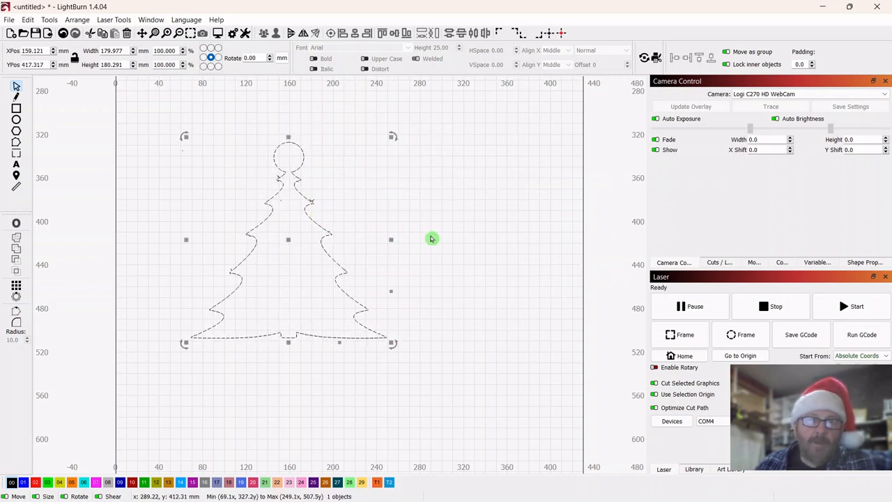
pyautogui.click(17, 225)
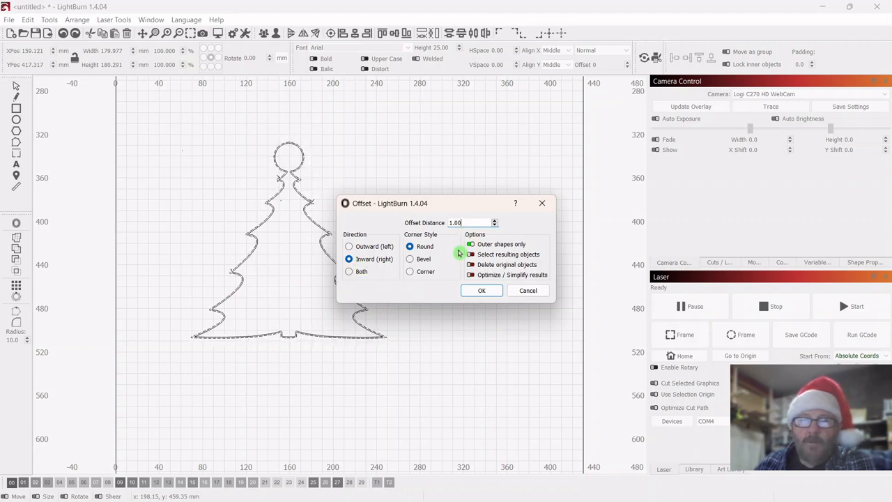
pyautogui.click(481, 294)
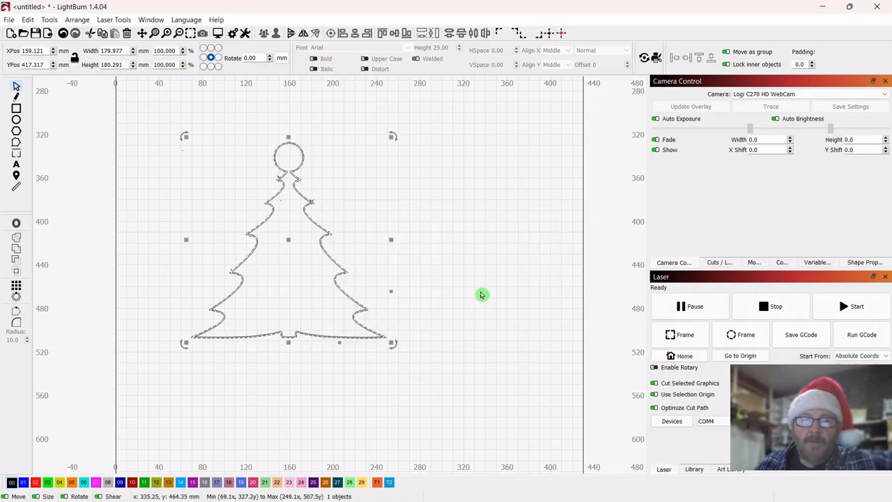
# Pull the original tree outline off the inner offset copy and delete the original.
pyautogui.moveTo(287, 240); pyautogui.dragTo(531, 206)
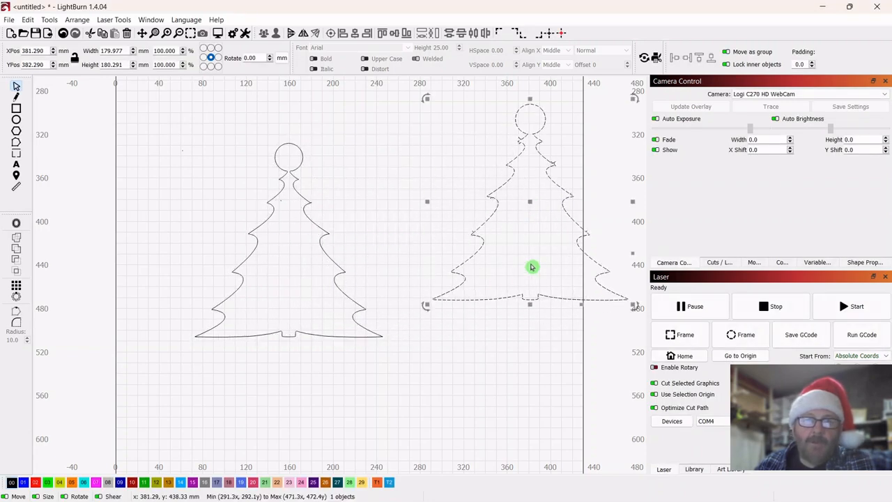
pyautogui.rightClick(531, 202)
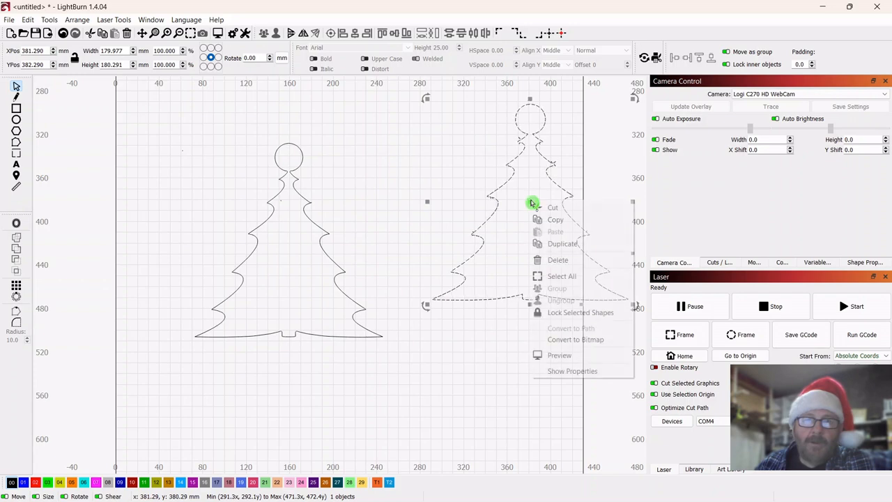
pyautogui.click(557, 260)
# Delete the tiny stray speck inside the upper part of the tree outline.
pyautogui.scroll(4, 432, 241)
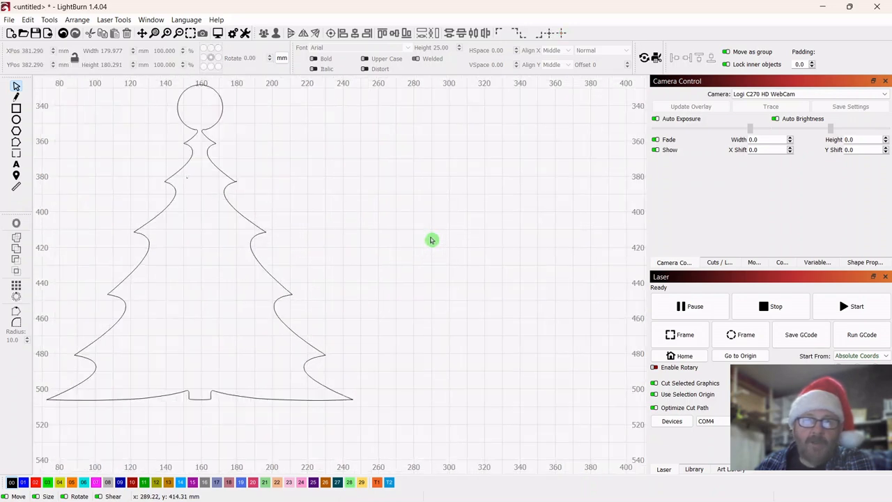
pyautogui.click(288, 217)
pyautogui.rightClick(289, 219)
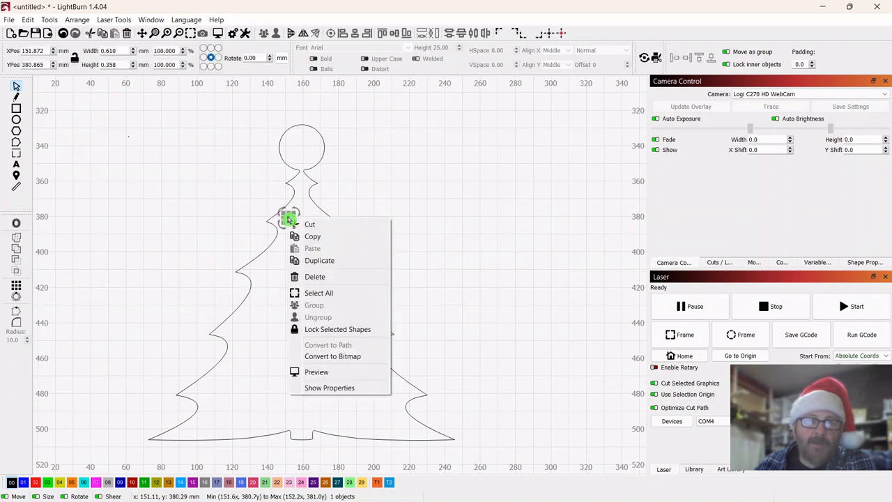
pyautogui.click(312, 277)
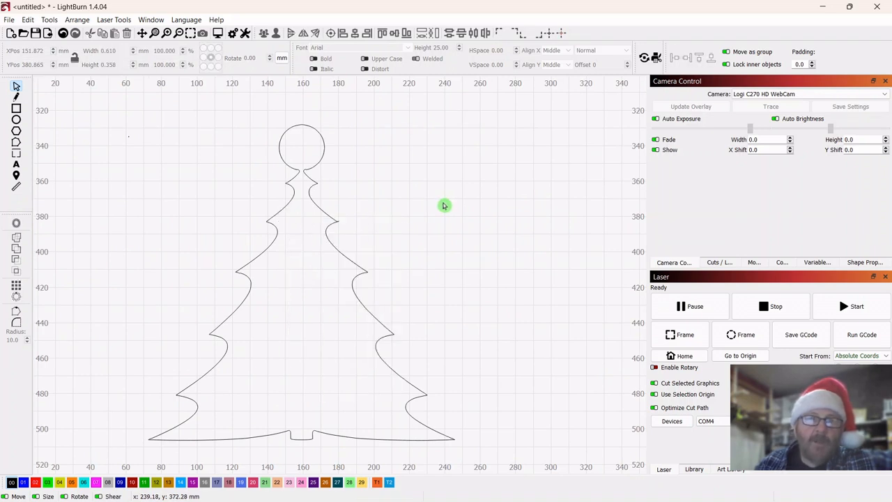
# Draw a rectangle about 72 by 38 mm around the ball on the treetop, with its lower edge at the ball's base.
pyautogui.scroll(-2, 444, 205)
pyautogui.scroll(2, 400, 205)
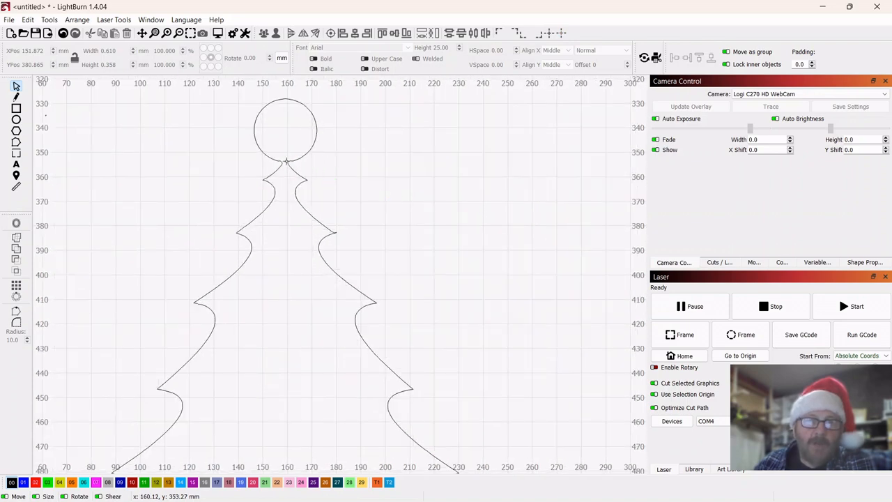
pyautogui.scroll(-2, 457, 207)
pyautogui.moveTo(495, 243); pyautogui.dragTo(391, 236)
pyautogui.scroll(-1, 395, 236)
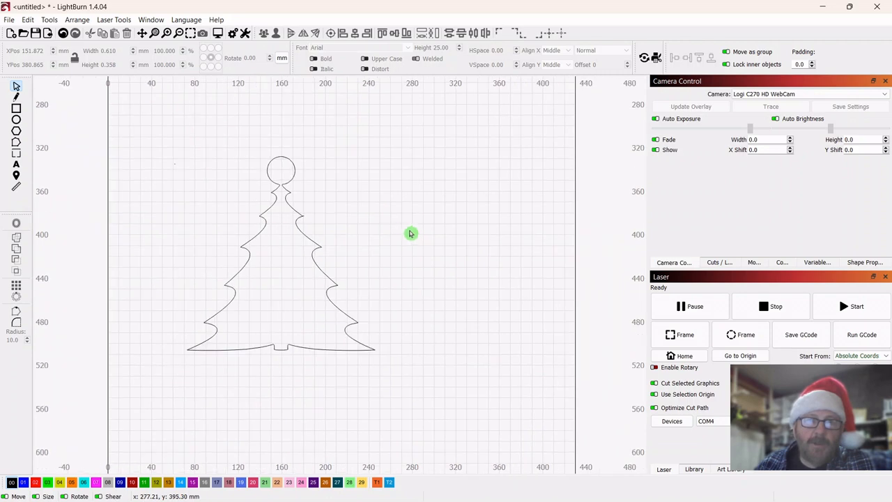
pyautogui.click(16, 109)
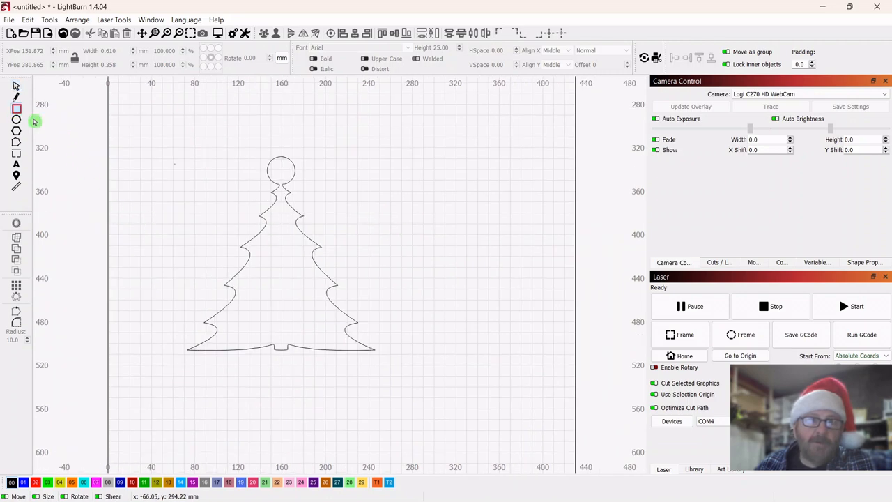
pyautogui.moveTo(248, 143); pyautogui.dragTo(327, 187)
pyautogui.scroll(4, 331, 185)
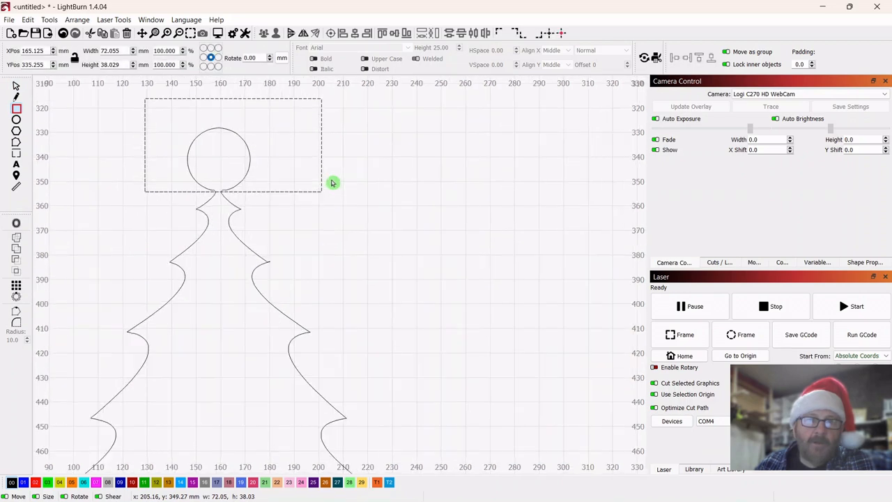
pyautogui.click(17, 85)
# Select the tree outline and the rectangle, and subtract the rectangle from the tree to cut off the ball.
pyautogui.click(325, 241)
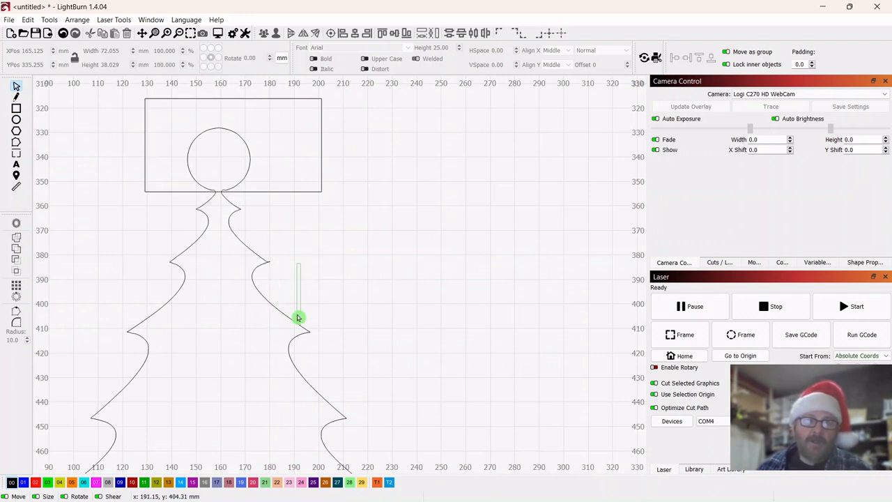
pyautogui.moveTo(252, 330); pyautogui.dragTo(252, 330)
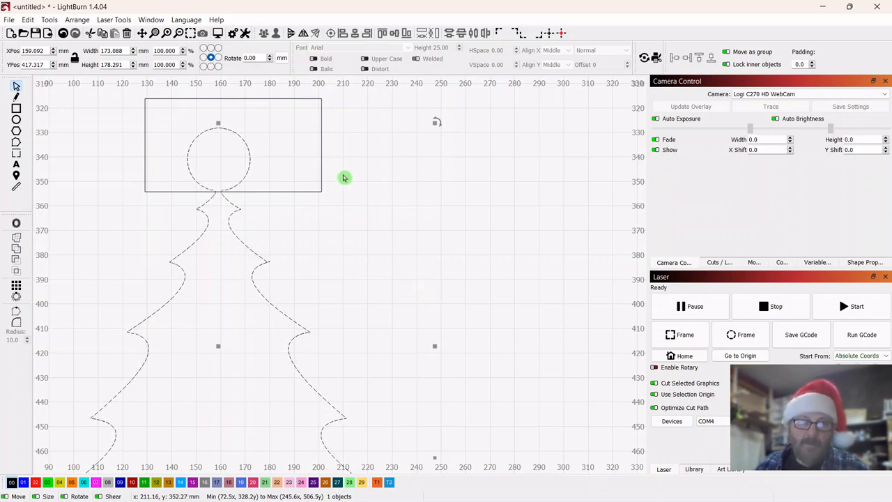
pyautogui.keyDown('shift'); pyautogui.click(321, 126); pyautogui.keyUp('shift')
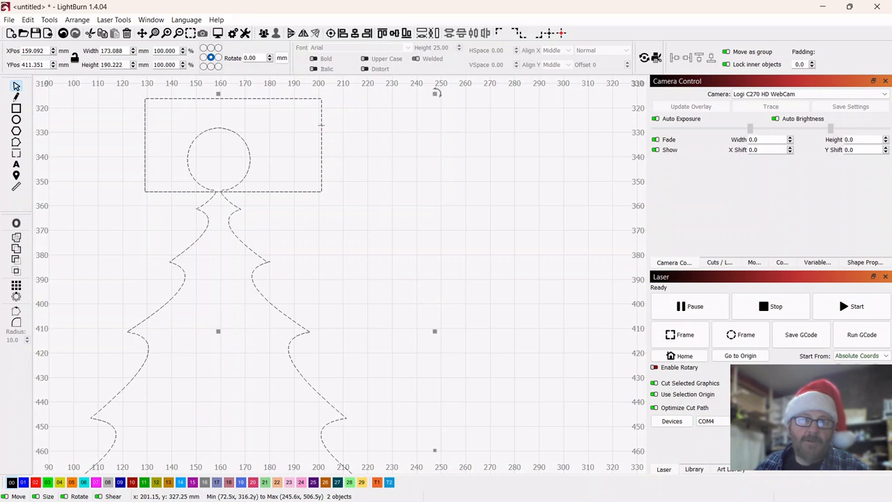
pyautogui.click(16, 262)
pyautogui.scroll(-3, 568, 242)
pyautogui.scroll(-1, 568, 242)
pyautogui.moveTo(534, 311); pyautogui.dragTo(489, 260)
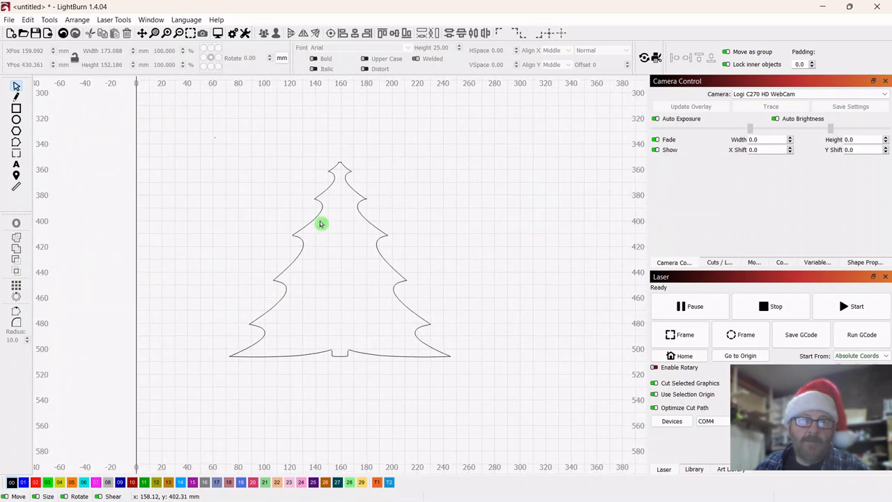
# Draw a circle about 31 mm in diameter and position it over the tip of the tree.
pyautogui.click(16, 121)
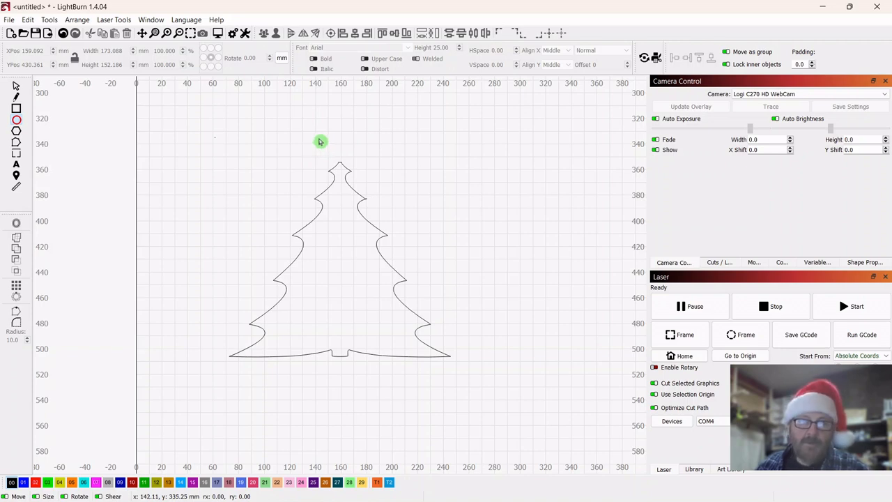
pyautogui.moveTo(332, 152); pyautogui.dragTo(359, 167)
pyautogui.click(16, 87)
pyautogui.click(326, 157)
pyautogui.moveTo(335, 160); pyautogui.dragTo(340, 162)
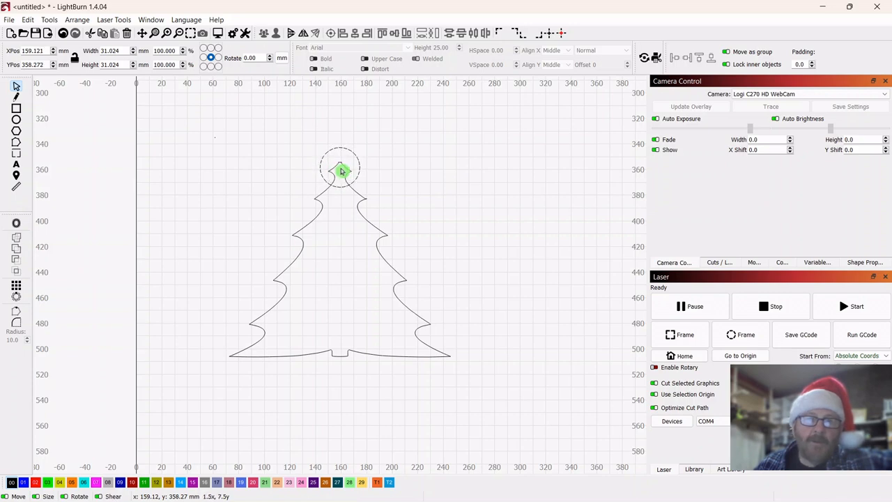
pyautogui.moveTo(341, 172); pyautogui.dragTo(341, 173)
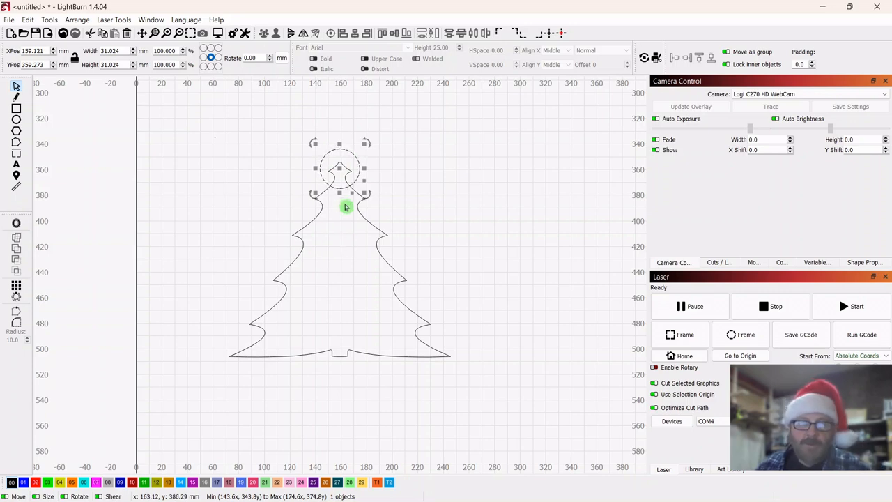
# Align the circle and the tree outline on their vertical centreline, and weld them into one outline.
pyautogui.keyDown('shift'); pyautogui.click(380, 235); pyautogui.keyUp('shift')
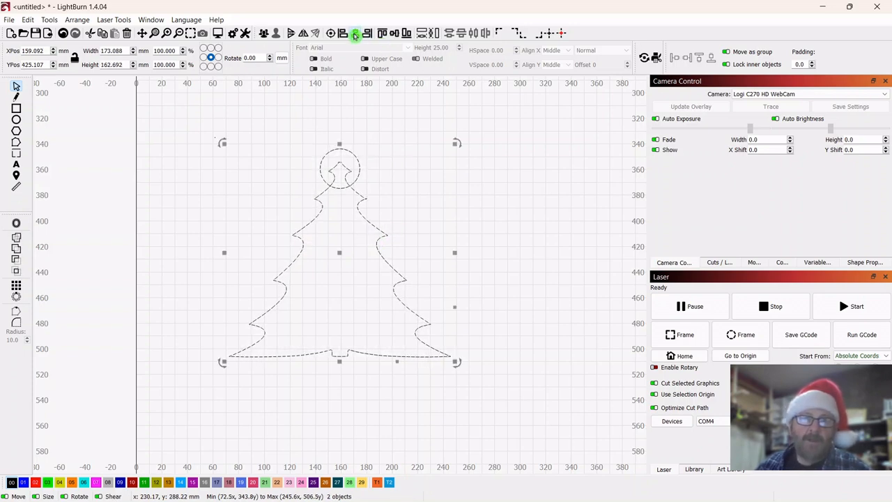
pyautogui.click(549, 241)
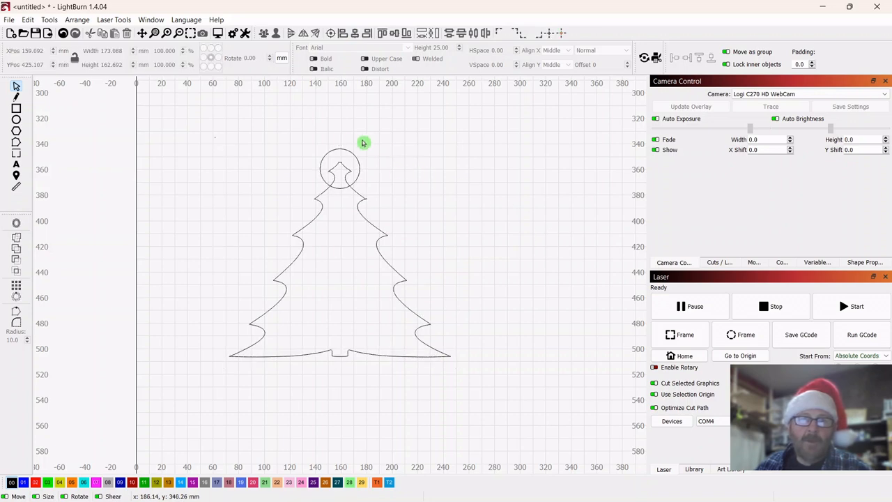
pyautogui.click(347, 159)
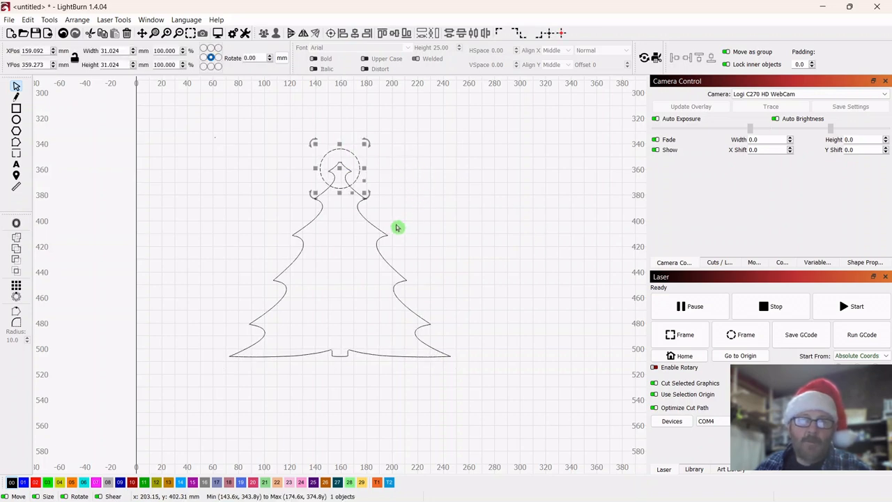
pyautogui.keyDown('shift'); pyautogui.click(375, 242); pyautogui.keyUp('shift')
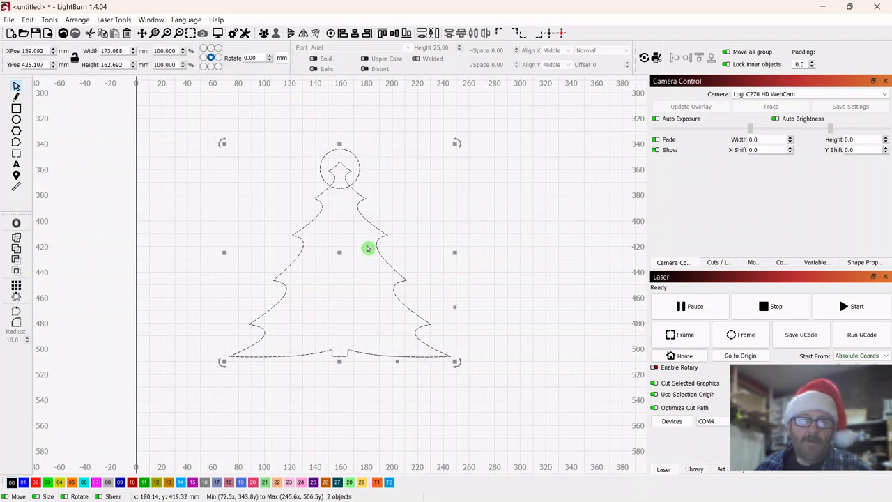
pyautogui.click(16, 238)
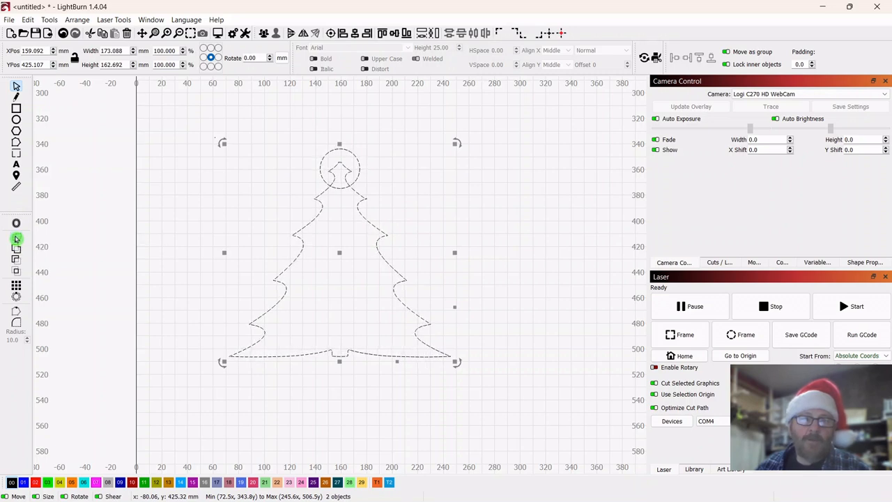
pyautogui.click(480, 211)
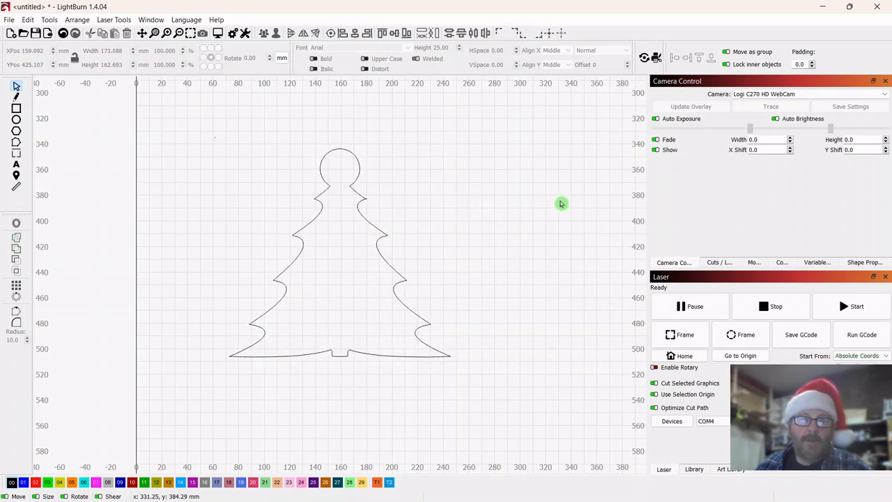
# Draw an upright rectangle beside the tree and set it to 18 mm wide and 77 mm high.
pyautogui.moveTo(506, 215); pyautogui.dragTo(424, 216)
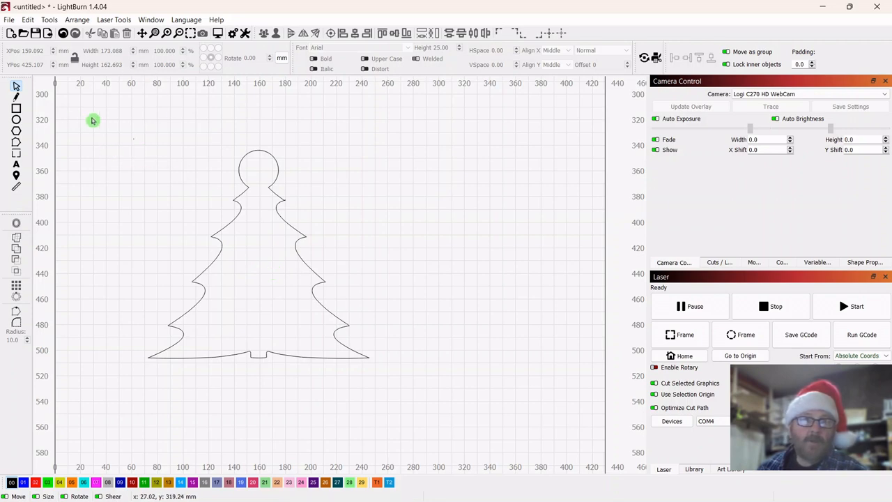
pyautogui.click(17, 108)
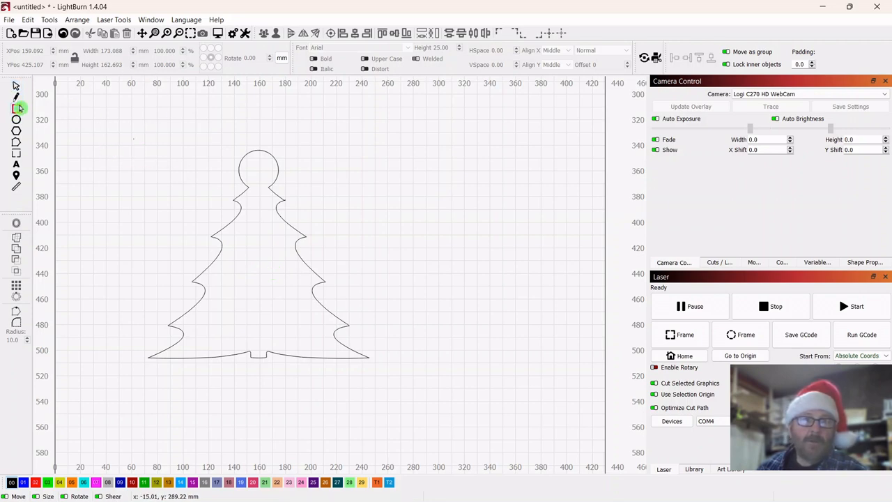
pyautogui.moveTo(405, 202); pyautogui.dragTo(470, 332)
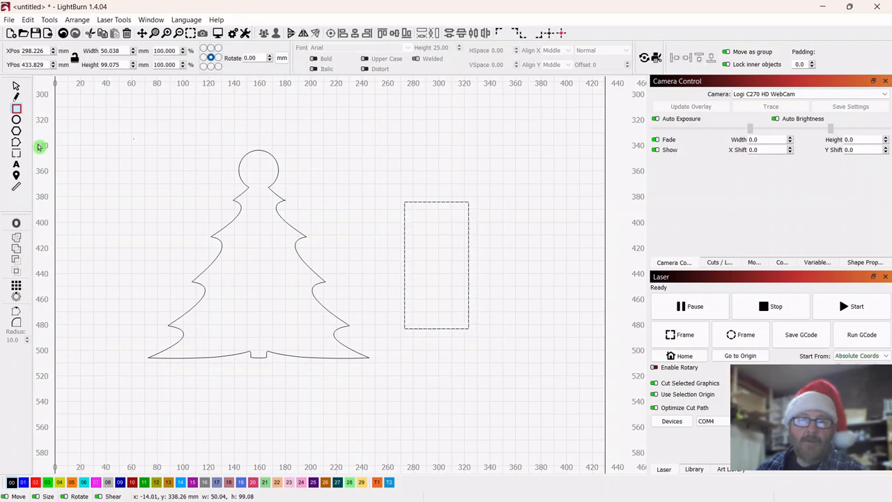
pyautogui.click(16, 89)
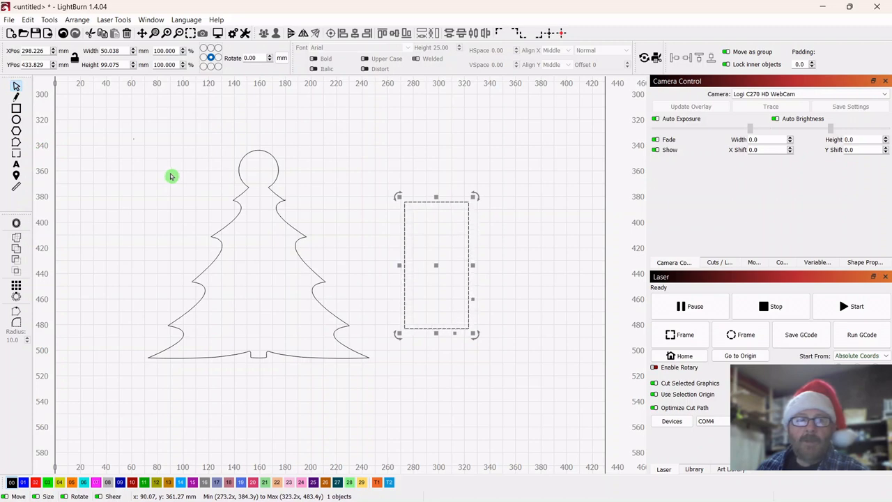
pyautogui.click(123, 50)
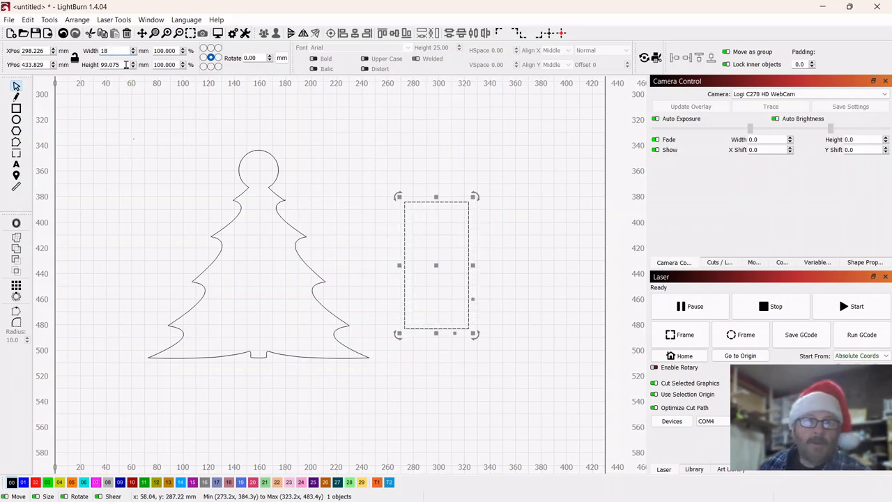
pyautogui.click(115, 157)
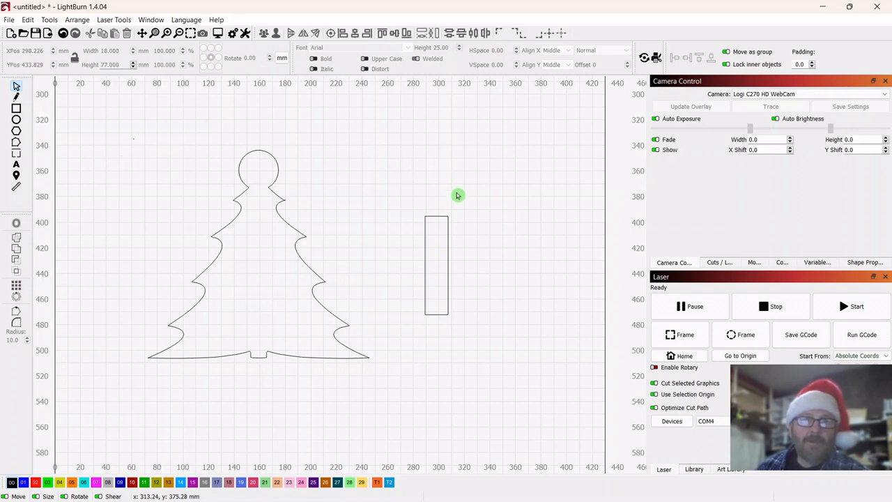
# Check the rectangle's dimensions in inches and return the units to millimetres.
pyautogui.click(428, 236)
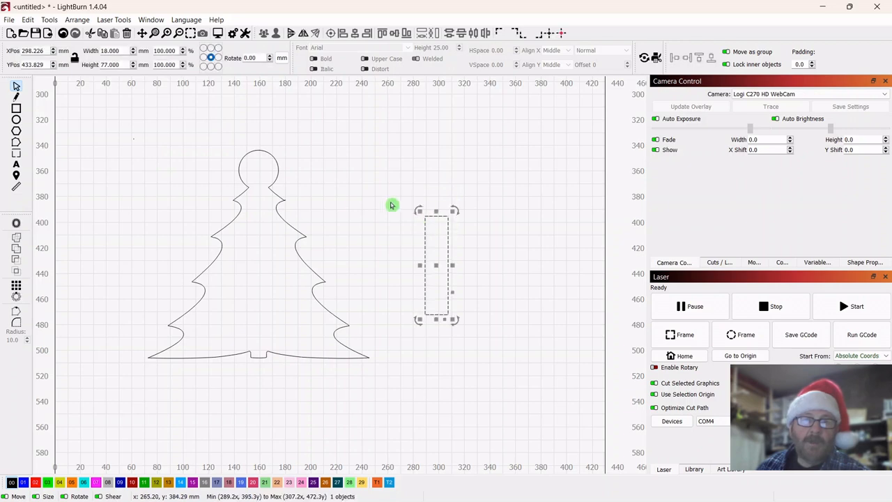
pyautogui.click(282, 61)
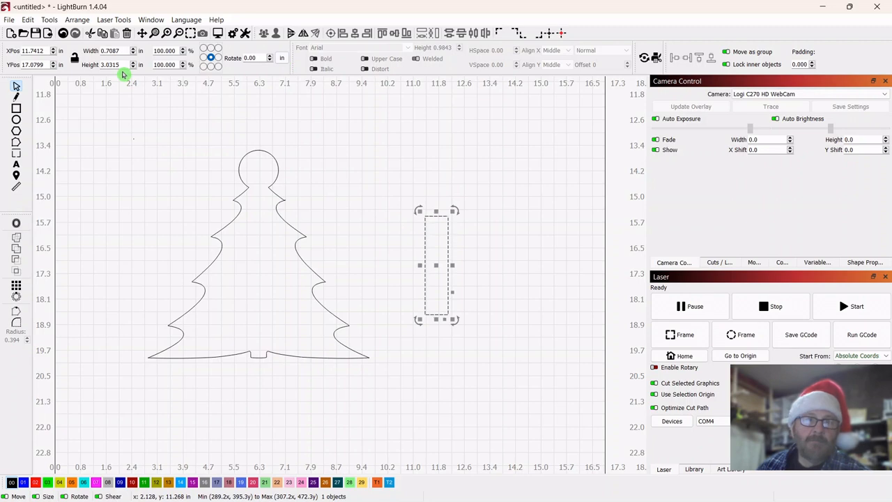
pyautogui.click(281, 58)
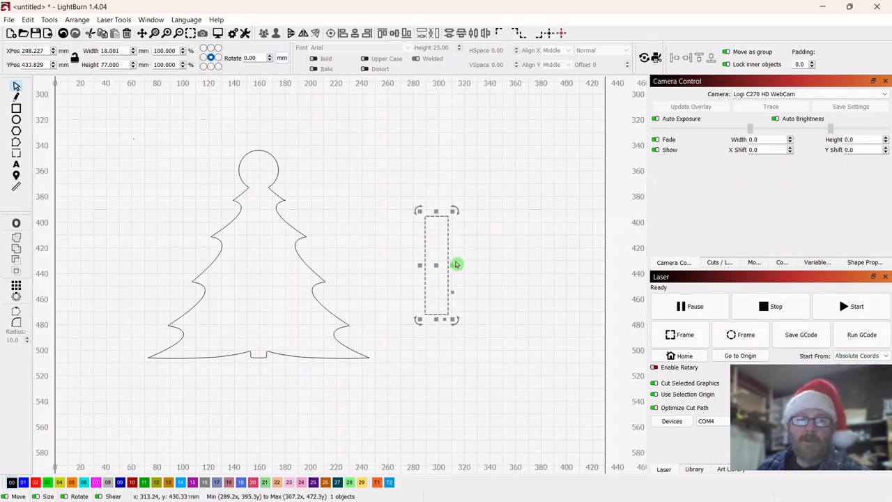
# Move the 18 mm wide rectangle closer to the tree, duplicate it, and place the copy on its far side from the tree.
pyautogui.moveTo(444, 267); pyautogui.dragTo(408, 235)
pyautogui.click(476, 293)
pyautogui.moveTo(448, 167); pyautogui.dragTo(400, 209)
pyautogui.rightClick(408, 232)
pyautogui.click(439, 276)
pyautogui.moveTo(409, 232); pyautogui.dragTo(462, 237)
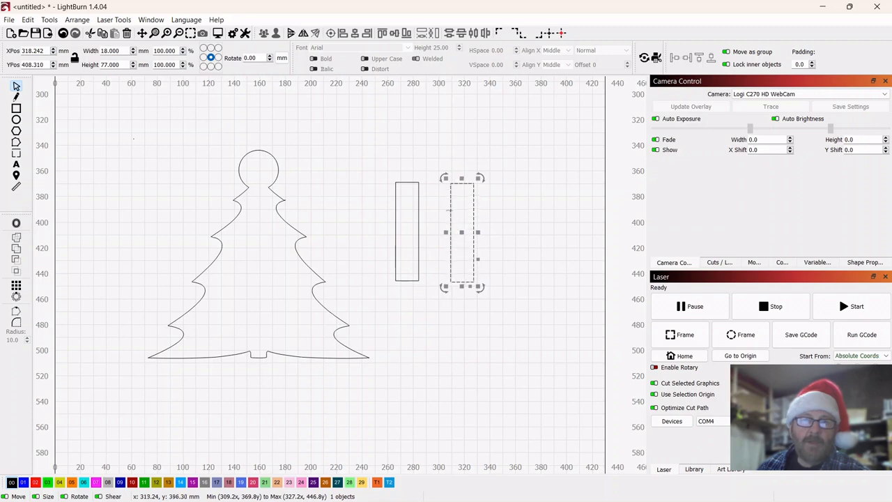
# Set the copied rectangle's width to 6 mm.
pyautogui.click(122, 53)
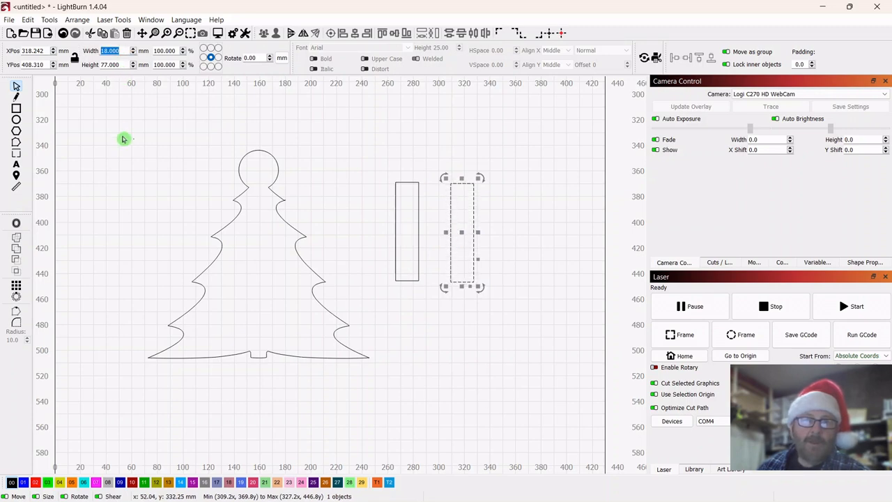
pyautogui.write('6')
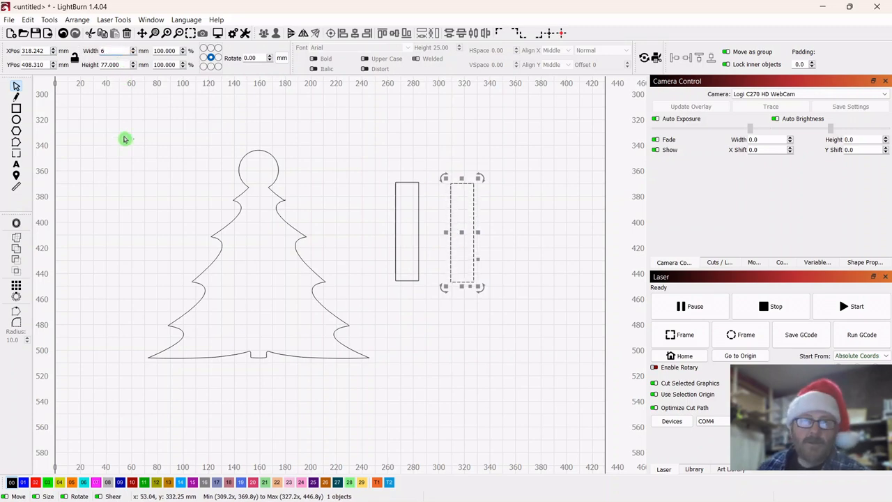
pyautogui.press('Return')
pyautogui.click(129, 140)
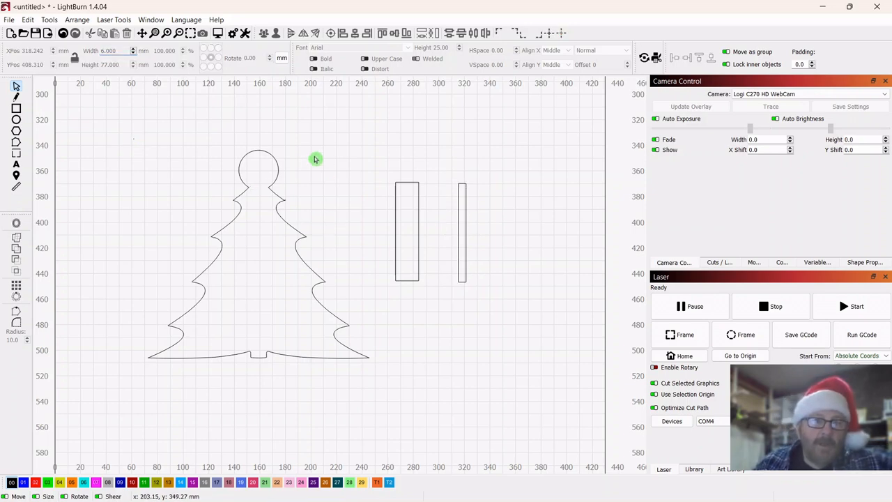
# Check the tree outline's size in inches, and scale it proportionally to about 166.5 by 156.5 mm.
pyautogui.click(274, 180)
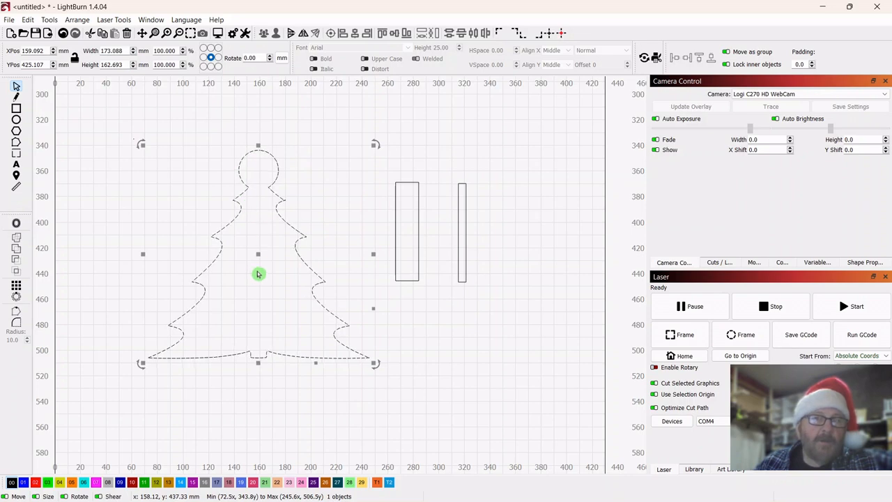
pyautogui.click(282, 59)
pyautogui.click(283, 58)
pyautogui.moveTo(374, 145); pyautogui.dragTo(365, 155)
pyautogui.click(364, 163)
# Move the 18 mm wide rectangle inside the lower half of the tree and centre it horizontally on the tree.
pyautogui.moveTo(435, 163); pyautogui.dragTo(385, 287)
pyautogui.moveTo(408, 232); pyautogui.dragTo(255, 287)
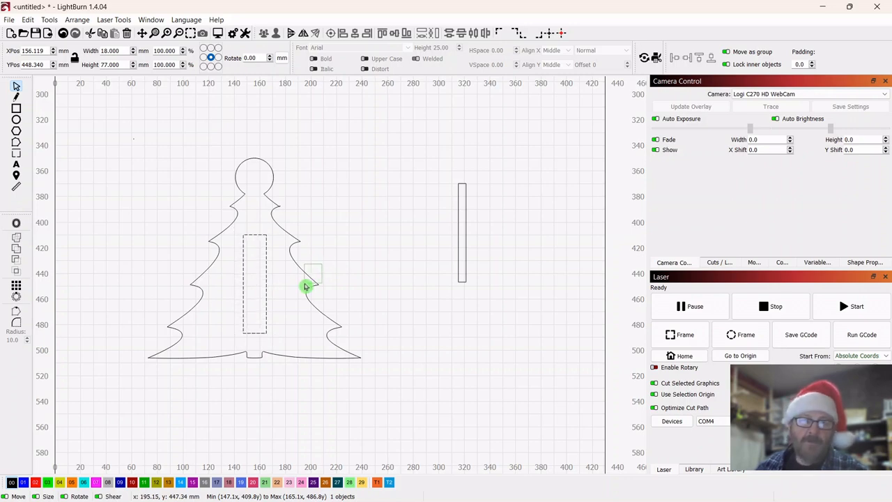
pyautogui.keyDown('shift'); pyautogui.click(306, 285); pyautogui.keyUp('shift')
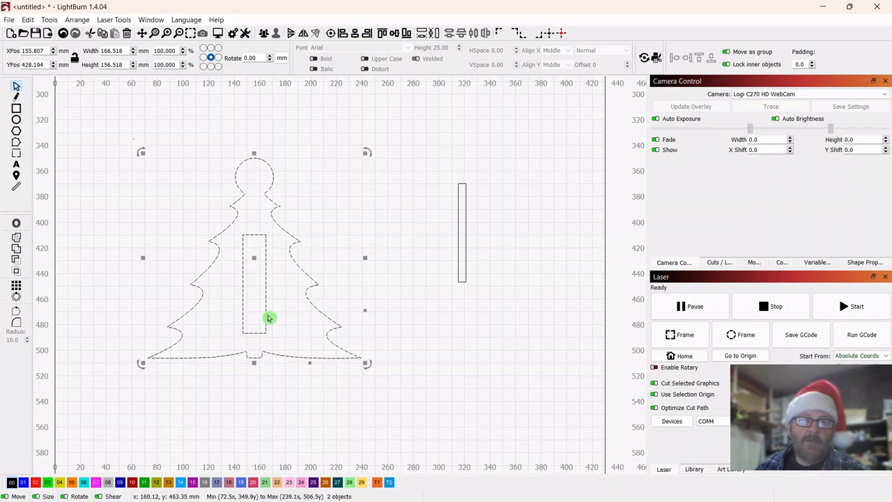
pyautogui.click(490, 366)
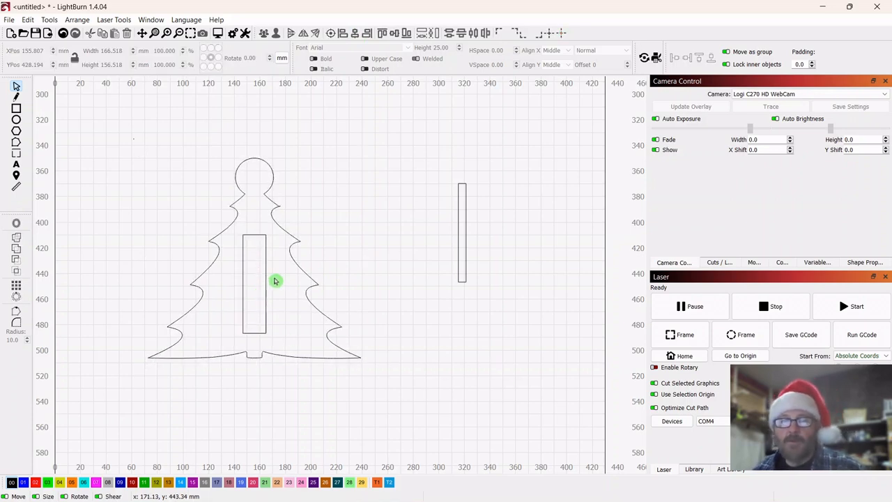
pyautogui.click(259, 299)
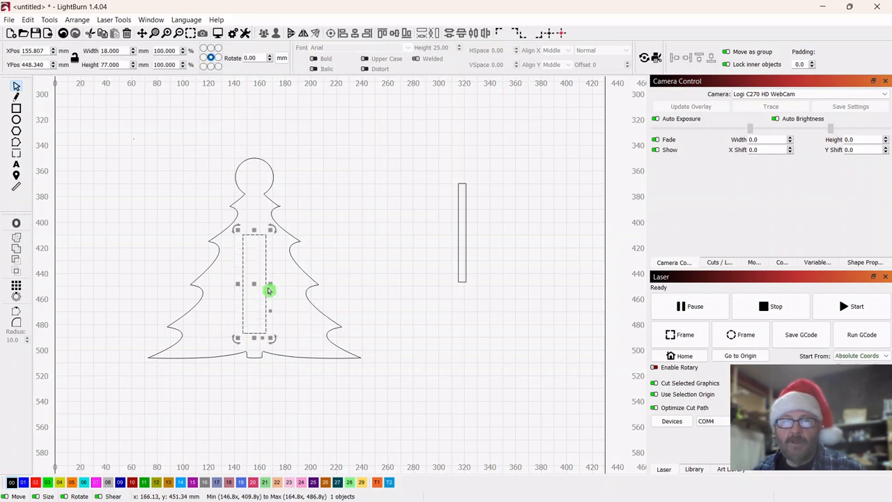
pyautogui.keyDown('shift'); pyautogui.click(297, 284); pyautogui.keyUp('shift')
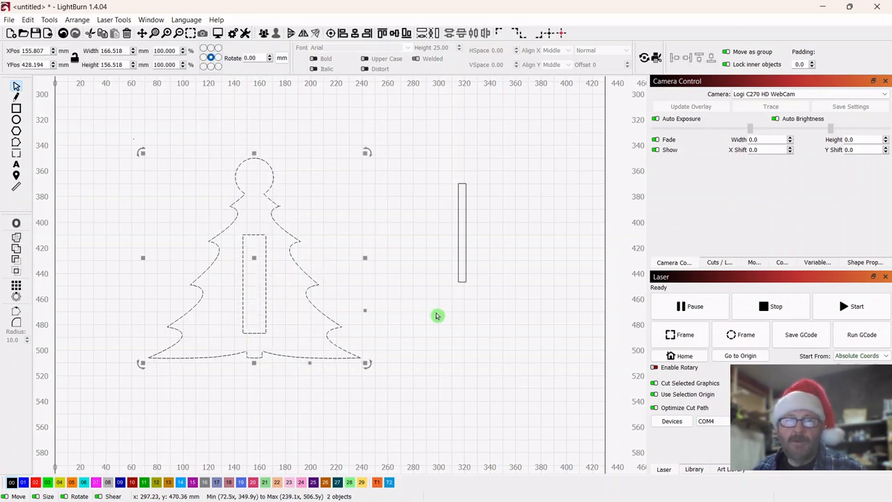
pyautogui.click(466, 351)
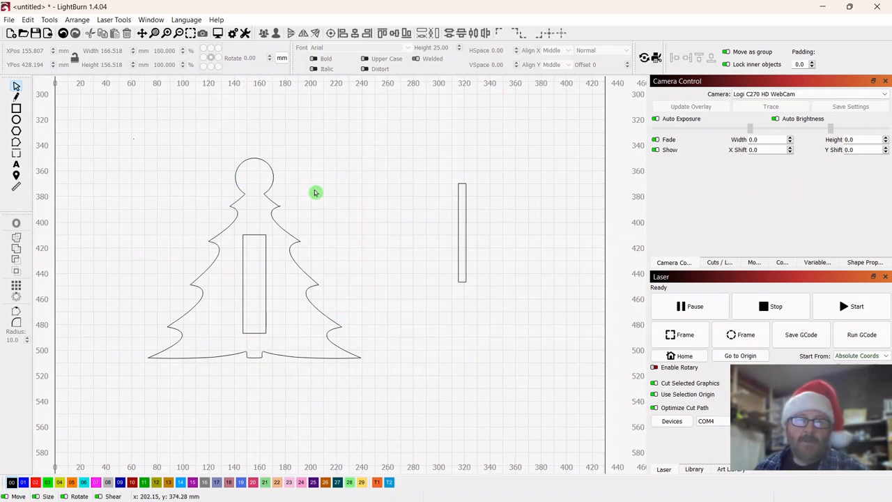
# Group the tree outline with the rectangle inside it.
pyautogui.click(250, 262)
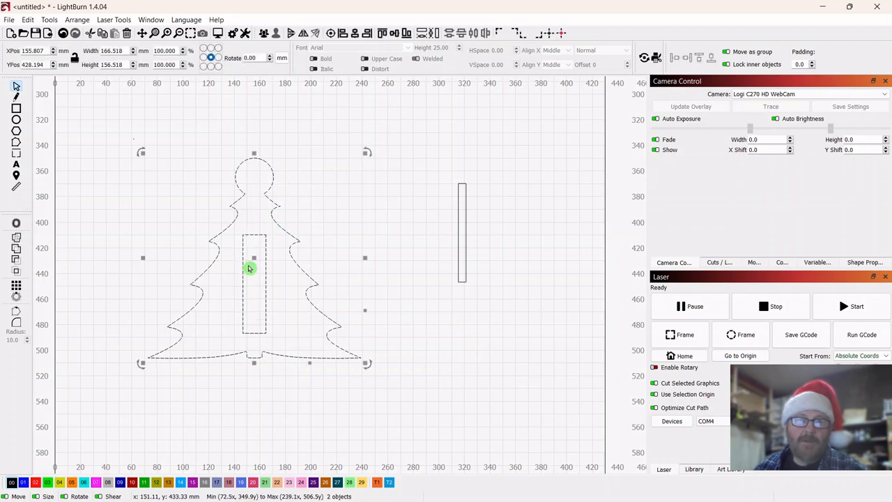
pyautogui.rightClick(251, 259)
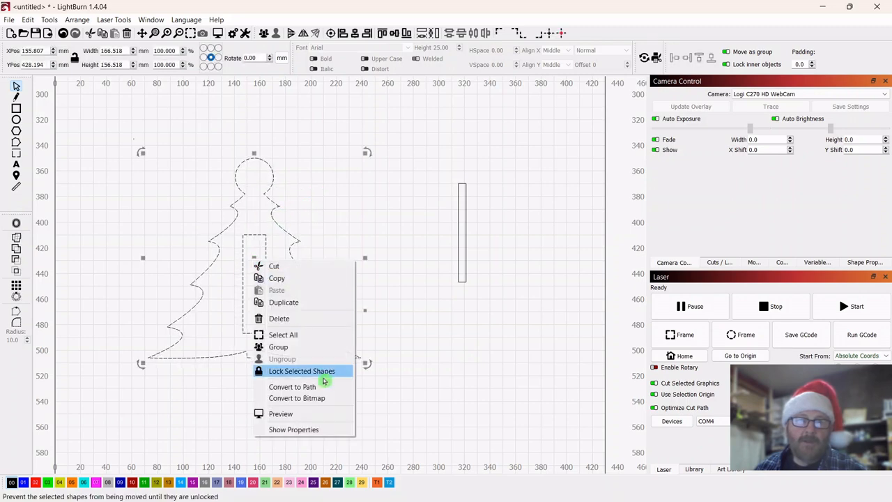
pyautogui.click(263, 347)
pyautogui.click(491, 407)
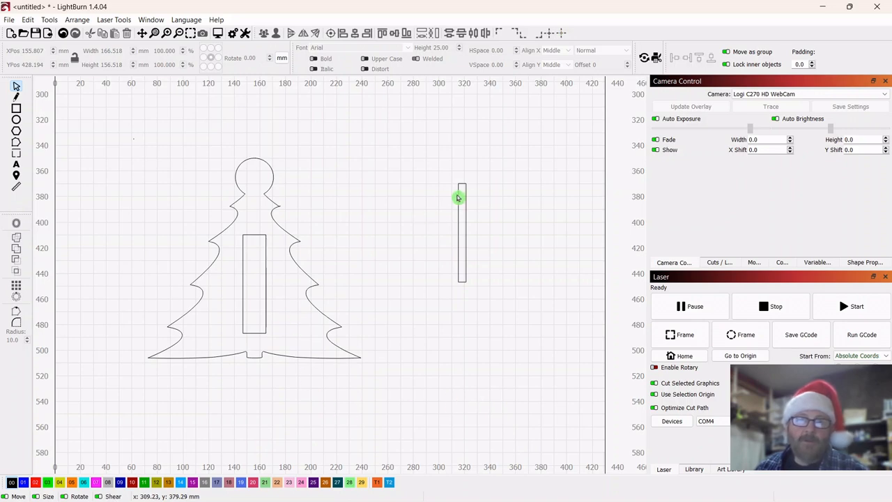
pyautogui.moveTo(469, 200); pyautogui.dragTo(454, 224)
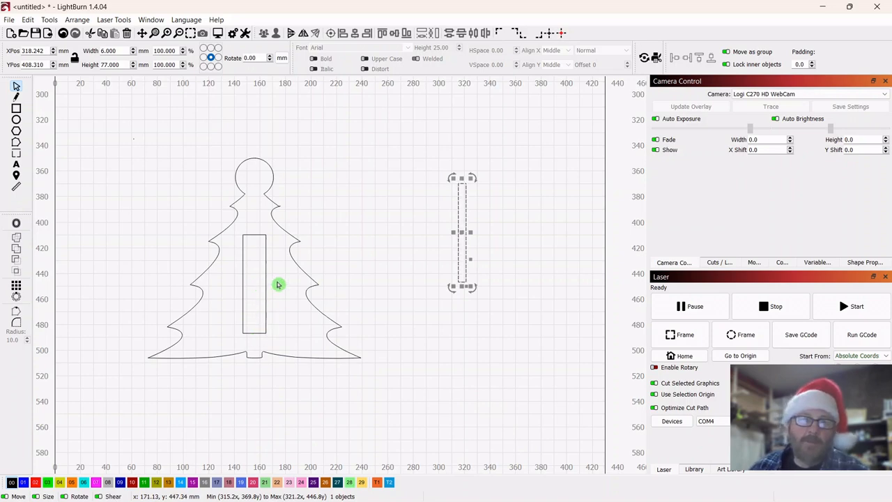
pyautogui.click(366, 227)
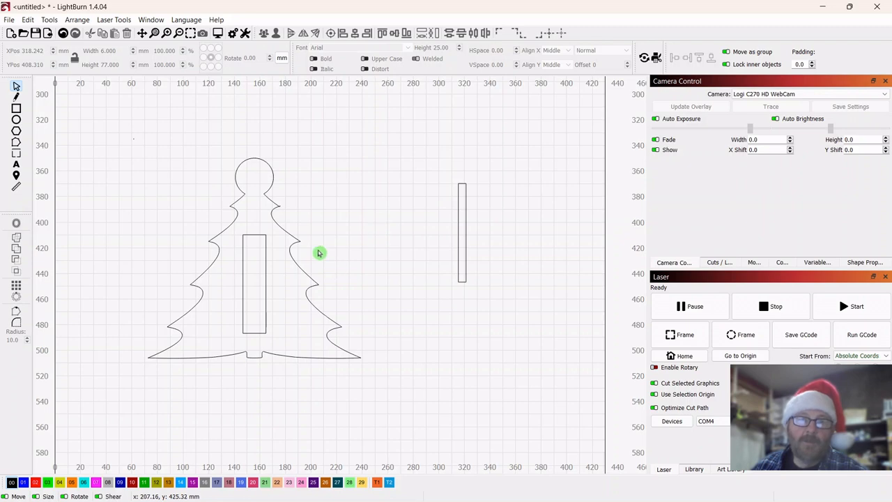
# Ungroup the tree outline and the 18 mm wide rectangle inside it.
pyautogui.moveTo(288, 209); pyautogui.dragTo(267, 237)
pyautogui.rightClick(255, 258)
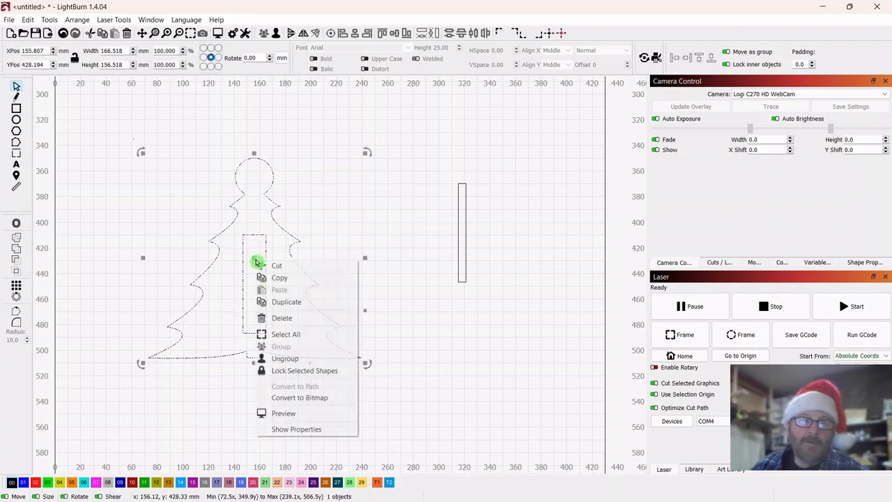
pyautogui.click(285, 358)
pyautogui.click(458, 381)
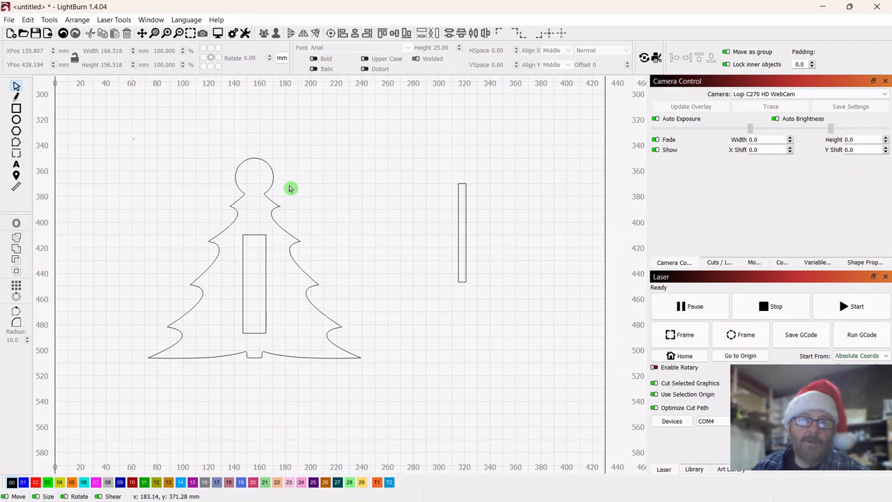
# Subtract the 18 mm wide rectangle from the tree outline with Boolean Difference.
pyautogui.click(271, 217)
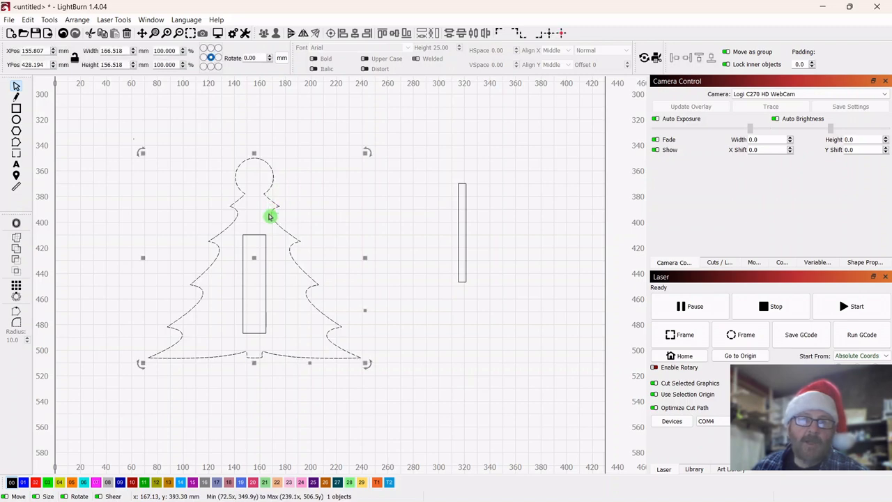
pyautogui.keyDown('shift'); pyautogui.click(259, 296); pyautogui.keyUp('shift')
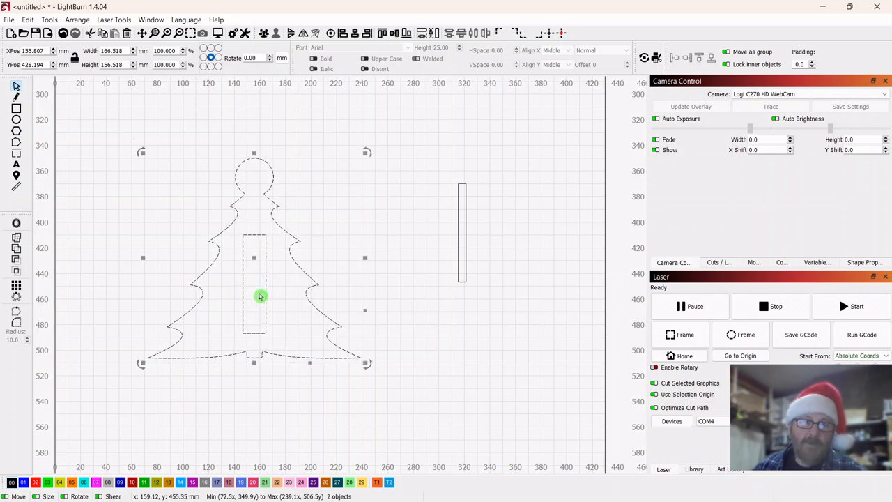
pyautogui.click(17, 260)
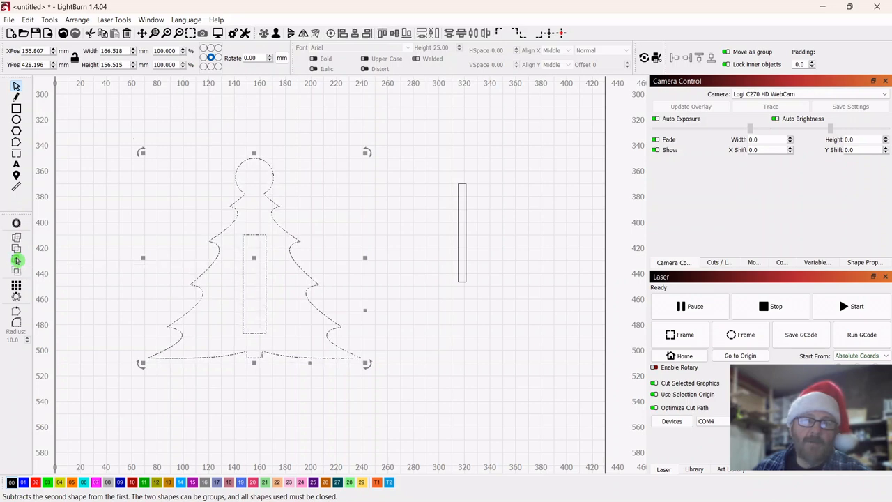
# Preview the laser cut of the tree with its rectangular cutout.
pyautogui.click(218, 33)
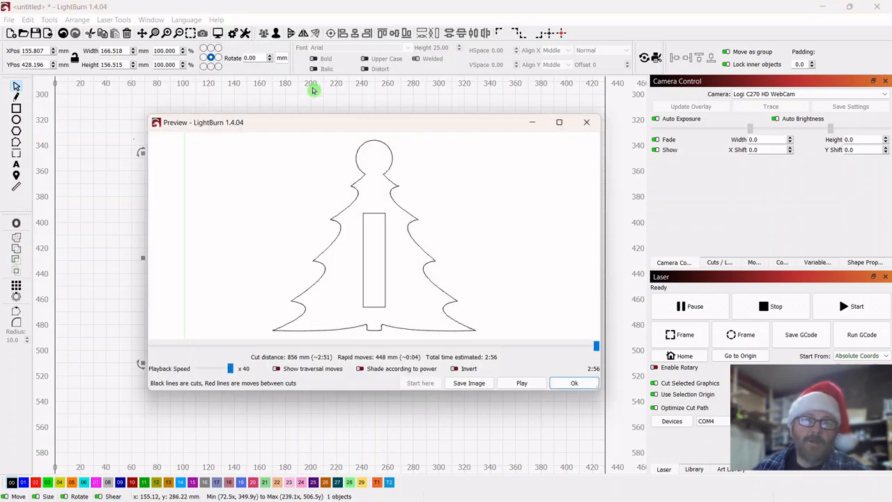
pyautogui.click(572, 385)
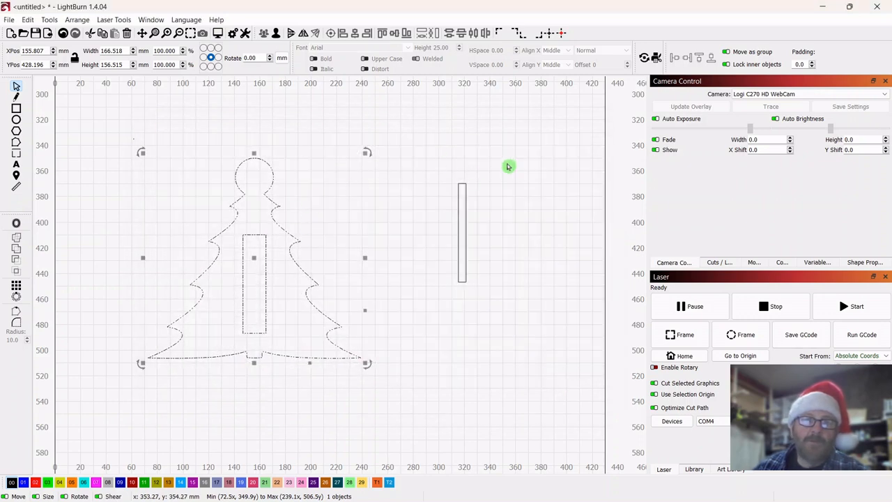
pyautogui.moveTo(297, 162); pyautogui.dragTo(262, 201)
pyautogui.click(536, 157)
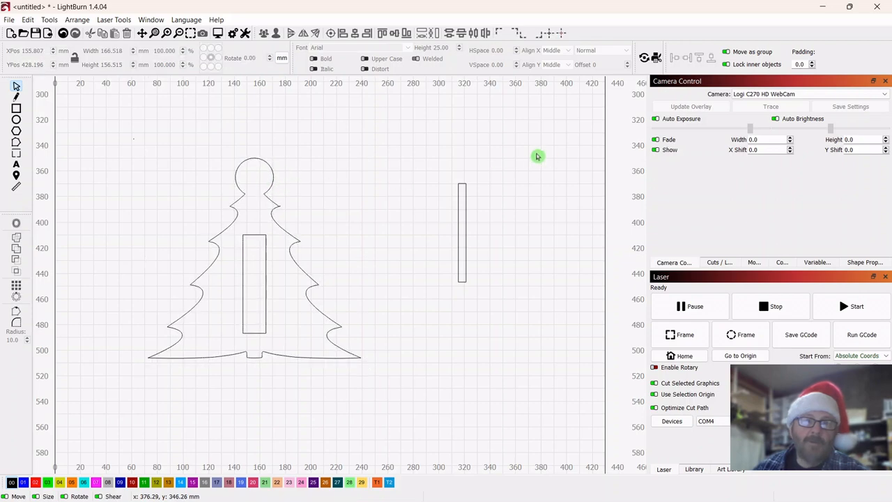
# Move the 6 mm wide rectangle into the tree's cutout so it extends past the lower edge, and centre it horizontally on the tree.
pyautogui.moveTo(502, 178); pyautogui.dragTo(455, 286)
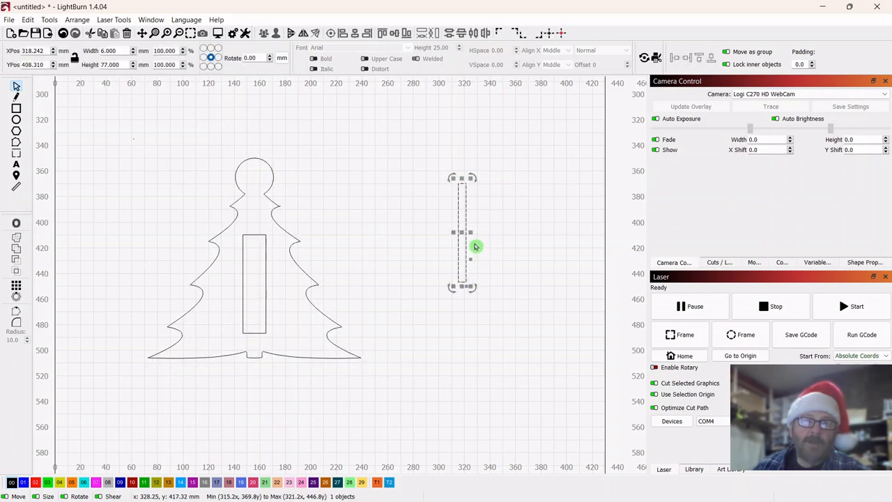
pyautogui.moveTo(465, 234); pyautogui.dragTo(255, 292)
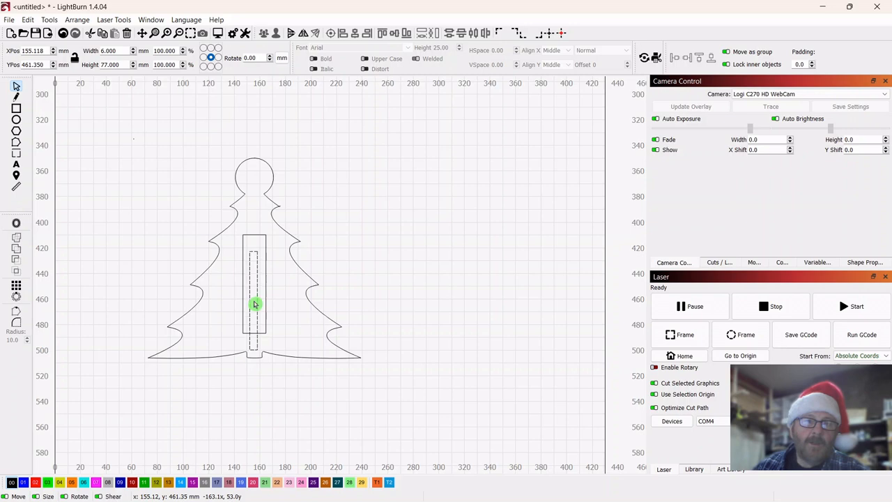
pyautogui.moveTo(255, 304); pyautogui.dragTo(255, 298)
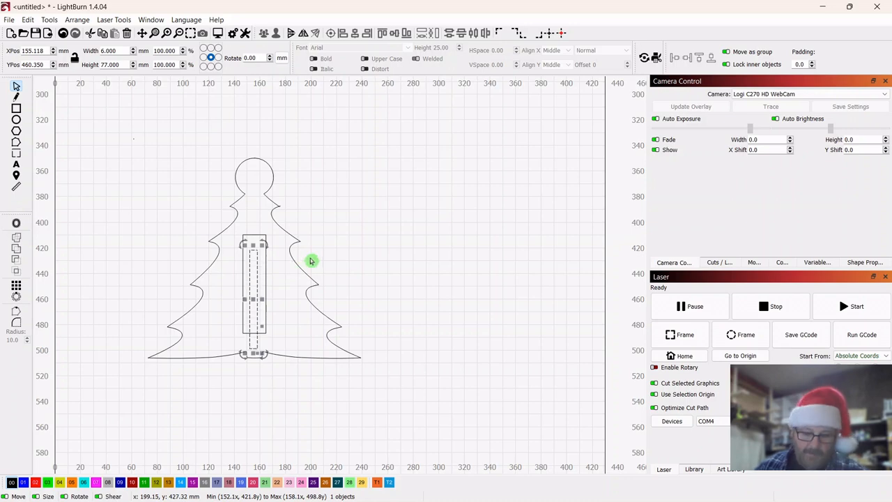
pyautogui.keyDown('shift'); pyautogui.click(300, 281); pyautogui.keyUp('shift')
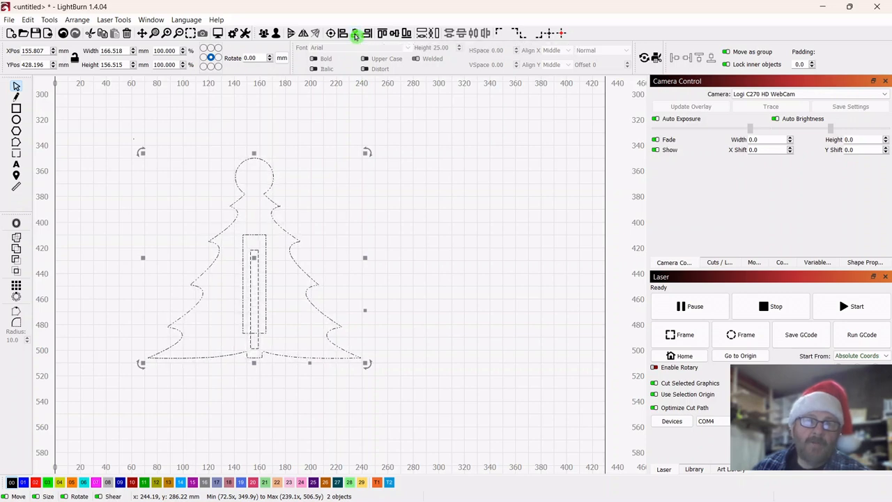
pyautogui.click(456, 195)
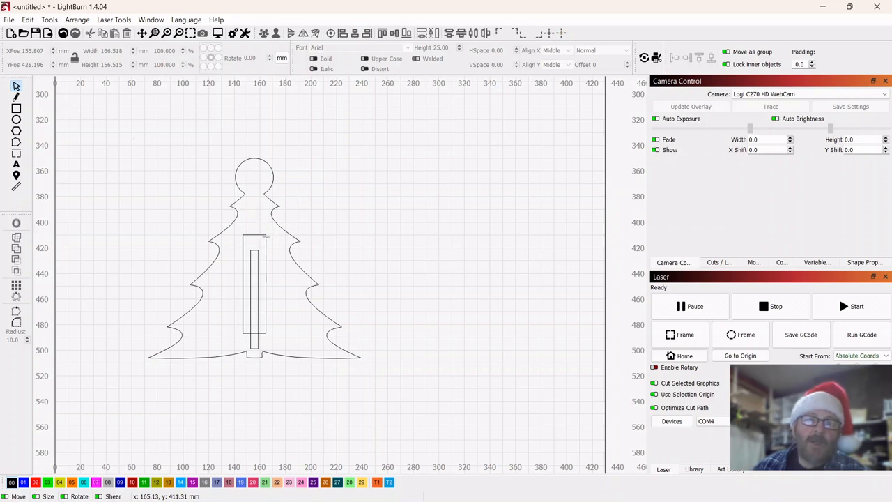
# Combine the tree with the 6 mm wide rectangle using Boolean Union.
pyautogui.click(265, 237)
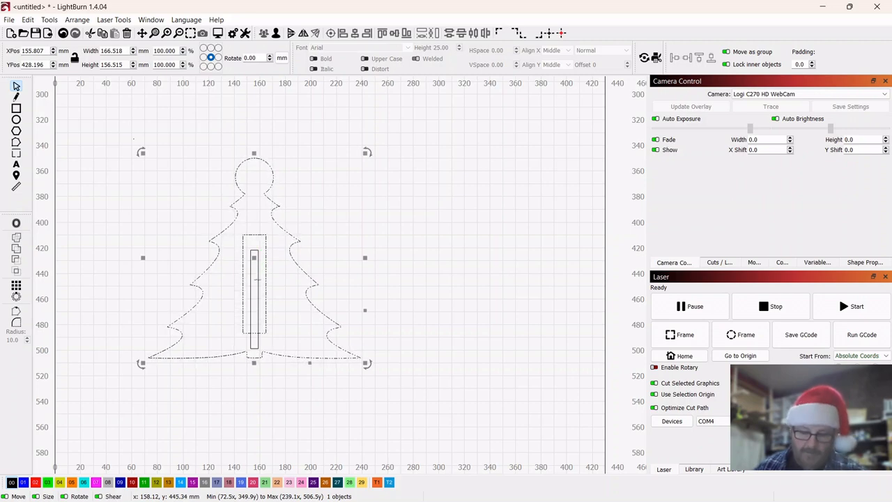
pyautogui.keyDown('shift'); pyautogui.click(258, 280); pyautogui.keyUp('shift')
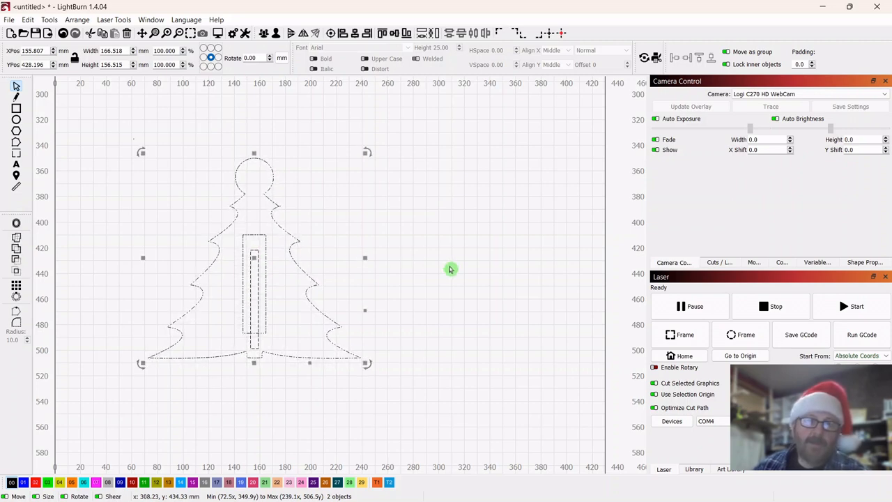
pyautogui.click(16, 249)
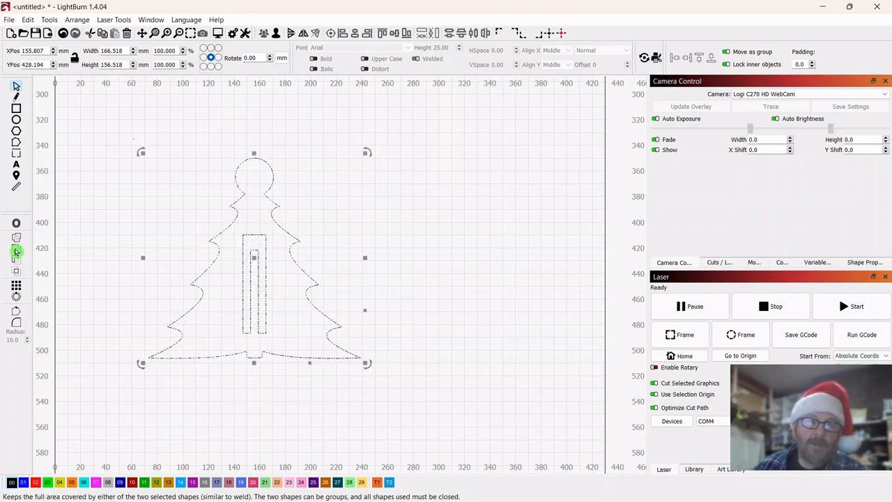
pyautogui.click(450, 257)
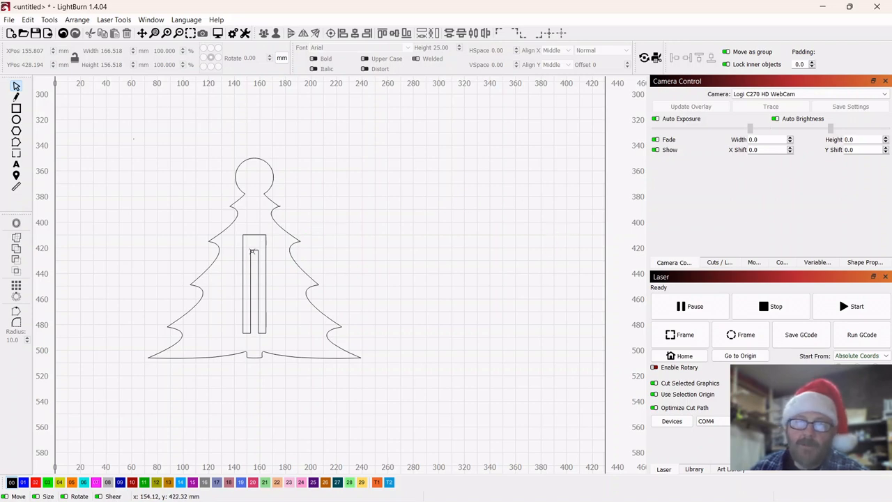
# Ungroup the united tree to separate the outline from the inverted U-shaped cutout.
pyautogui.moveTo(327, 200); pyautogui.dragTo(218, 357)
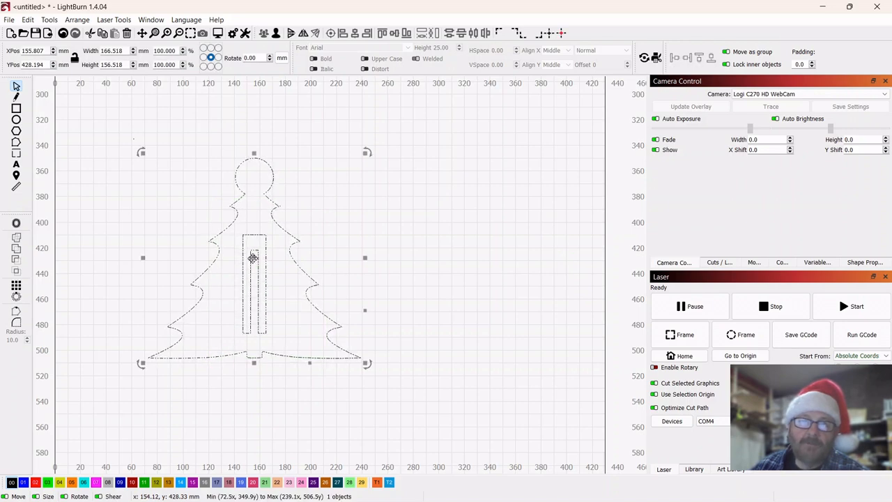
pyautogui.rightClick(253, 258)
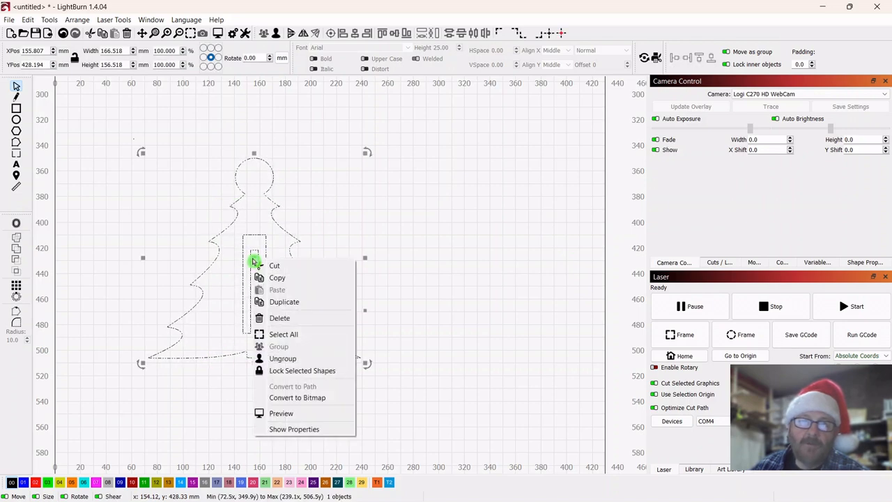
pyautogui.click(272, 359)
pyautogui.click(411, 197)
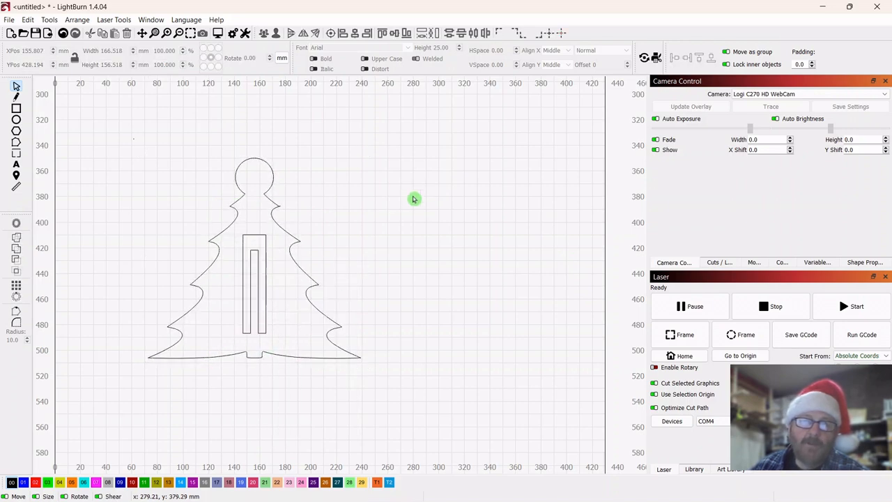
# Duplicate the inverted U-shaped cutout and place the copy well to the right of the tree, at about X 399 mm.
pyautogui.click(257, 285)
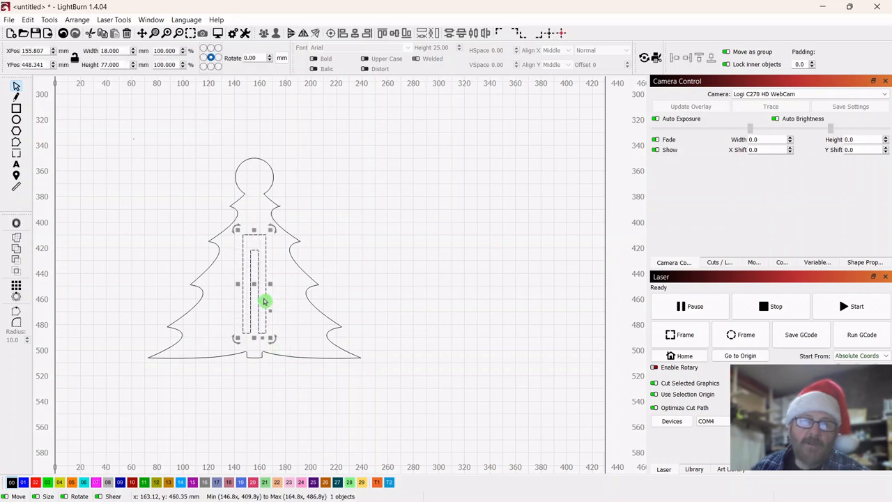
pyautogui.rightClick(255, 284)
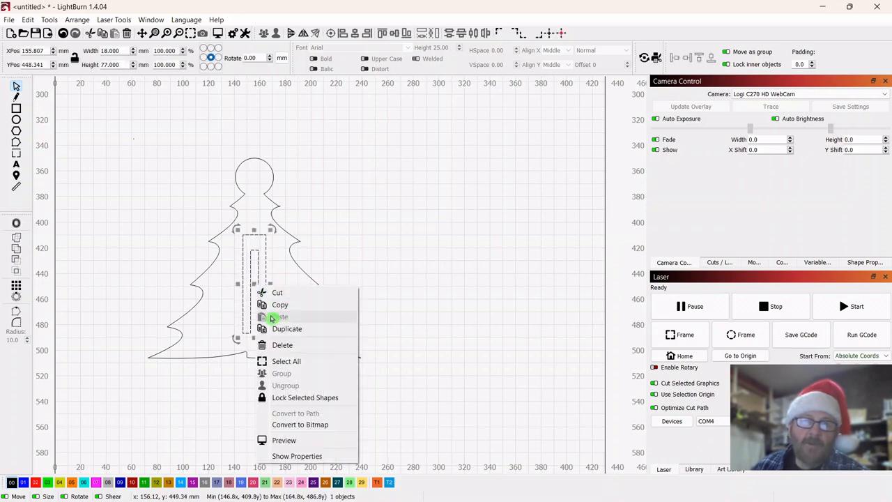
pyautogui.click(271, 328)
pyautogui.moveTo(255, 285); pyautogui.dragTo(565, 288)
pyautogui.click(428, 290)
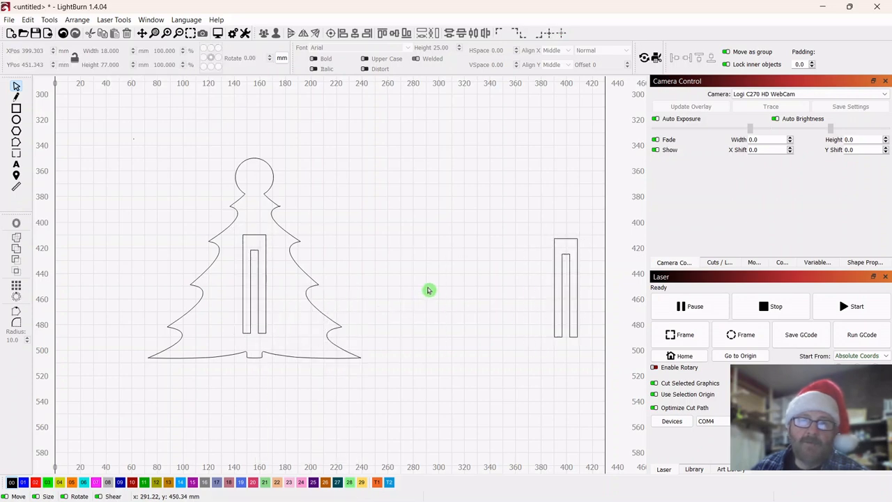
# Group the tree outline with the inverted U-shaped cutout inside it.
pyautogui.scroll(-1, 427, 279)
pyautogui.moveTo(427, 279); pyautogui.dragTo(338, 257)
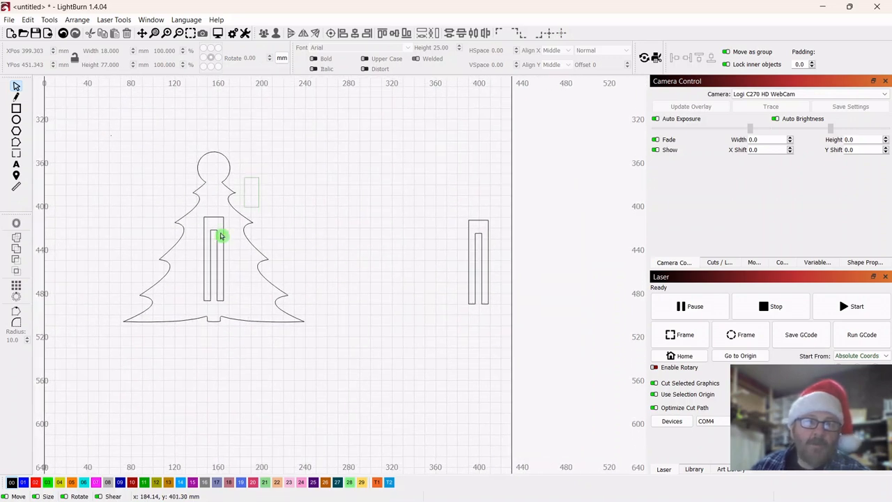
pyautogui.click(251, 202)
pyautogui.rightClick(214, 237)
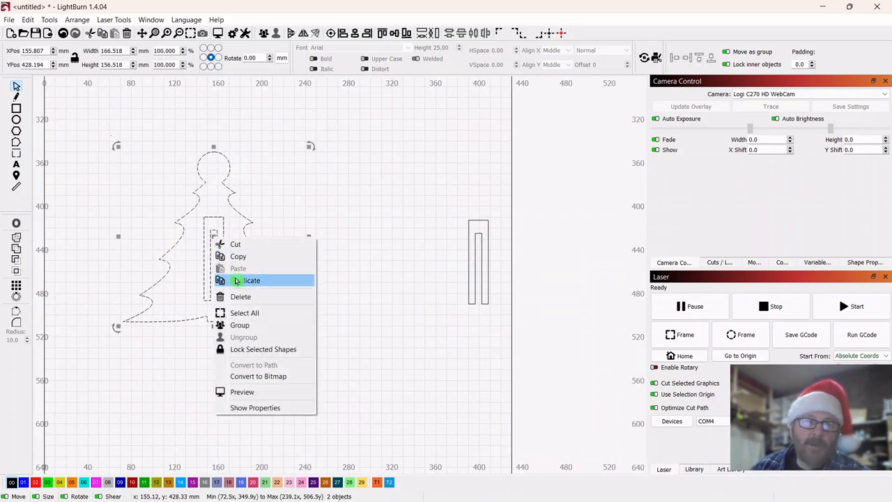
pyautogui.click(376, 291)
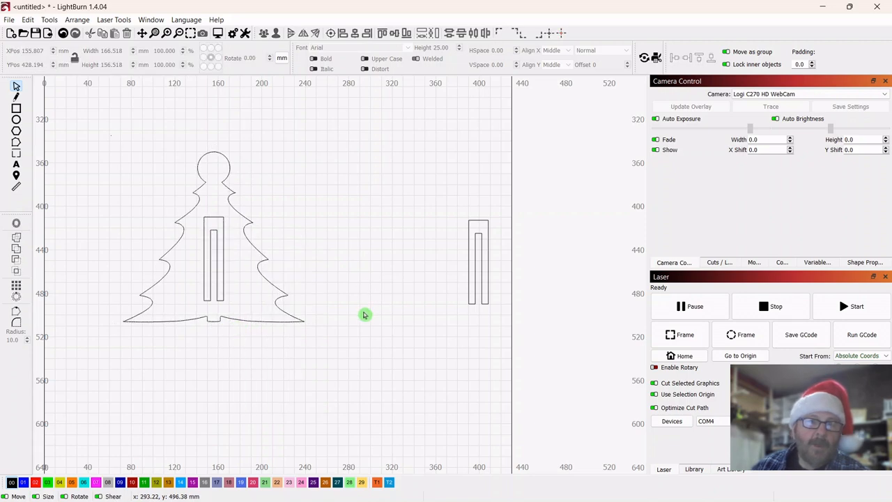
# Draw a circle about 9 mm in diameter inside the tree's round top as a hanging hole.
pyautogui.scroll(1, 364, 315)
pyautogui.scroll(-1, 364, 309)
pyautogui.moveTo(295, 188); pyautogui.dragTo(321, 242)
pyautogui.click(17, 120)
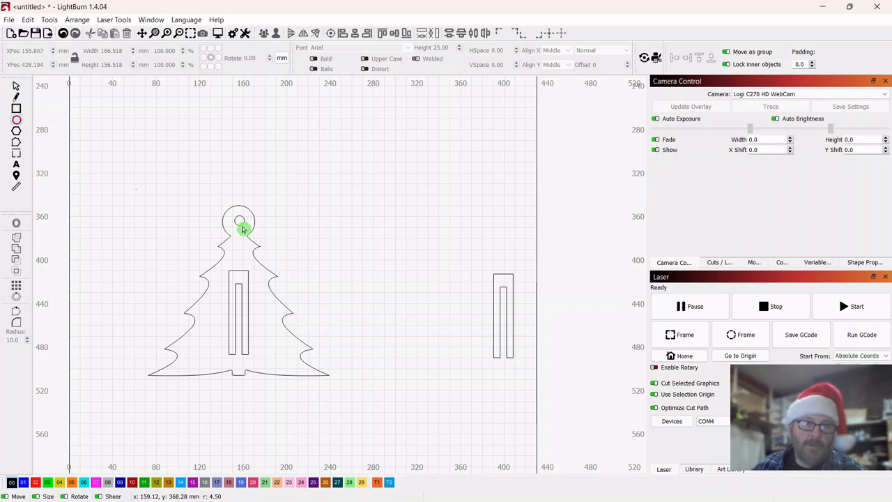
pyautogui.moveTo(242, 229); pyautogui.dragTo(243, 228)
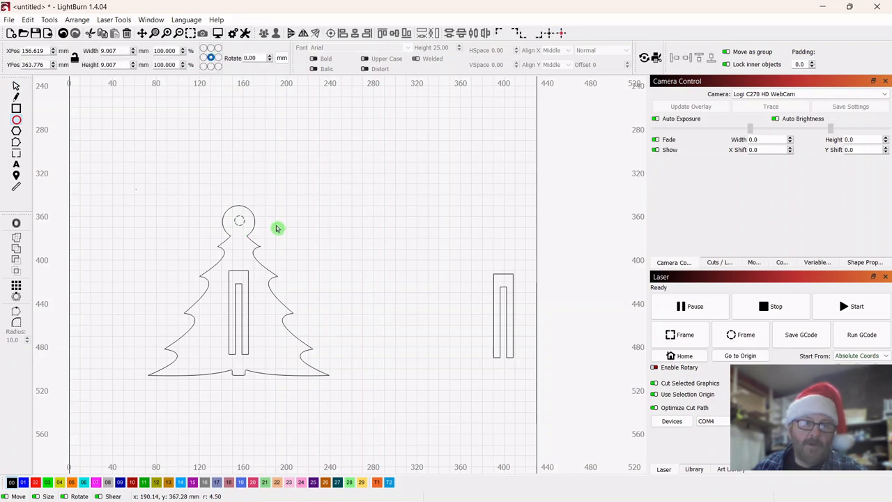
# Centre the small hole circle horizontally on the tree group.
pyautogui.click(16, 87)
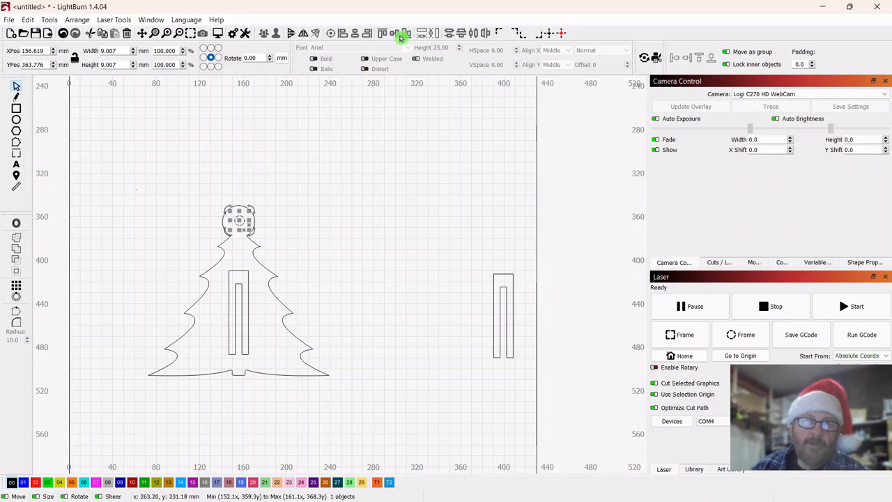
pyautogui.moveTo(271, 247); pyautogui.dragTo(258, 263)
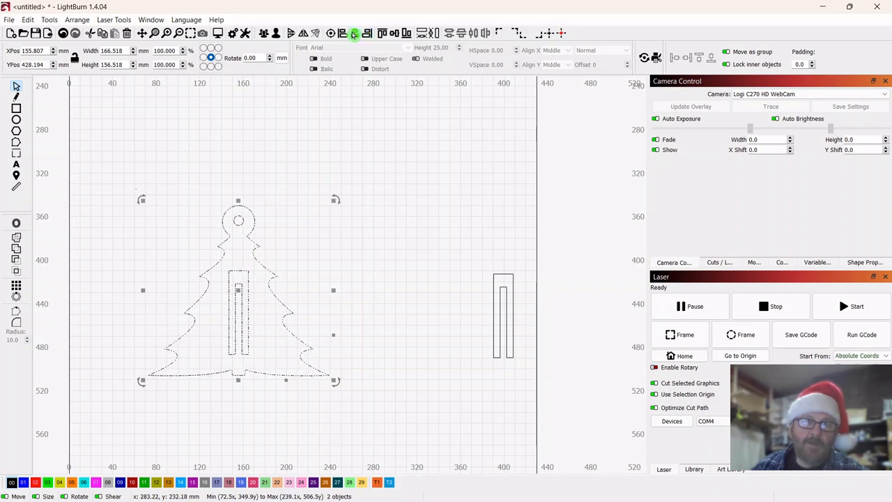
pyautogui.click(298, 138)
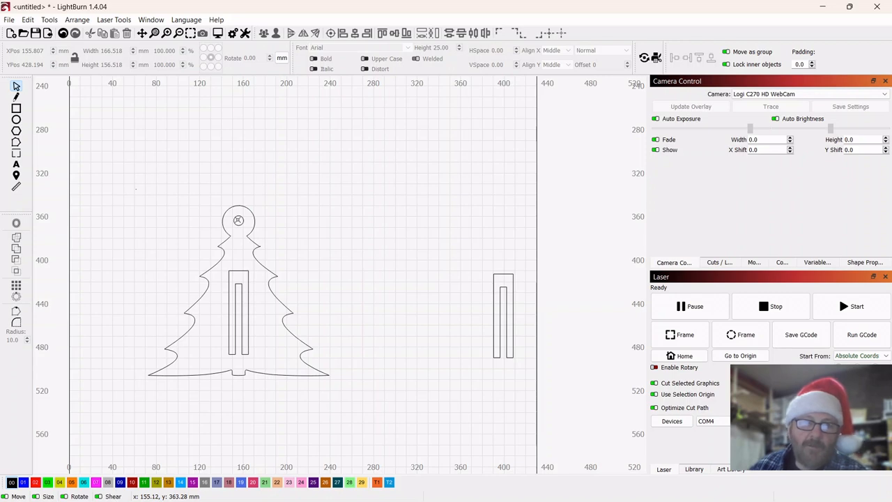
# Draw a circle about 30.6 mm in diameter overlapping the tree's round top.
pyautogui.scroll(3, 239, 220)
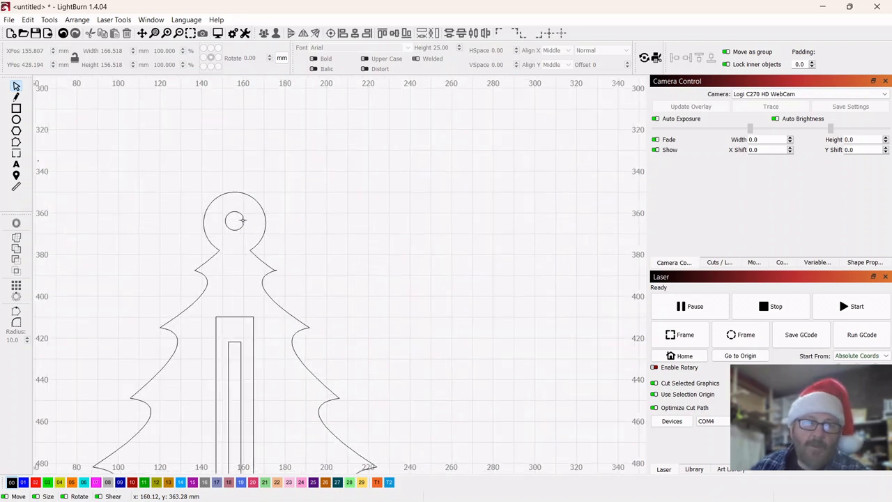
pyautogui.moveTo(342, 220); pyautogui.dragTo(439, 207)
pyautogui.scroll(-1, 439, 207)
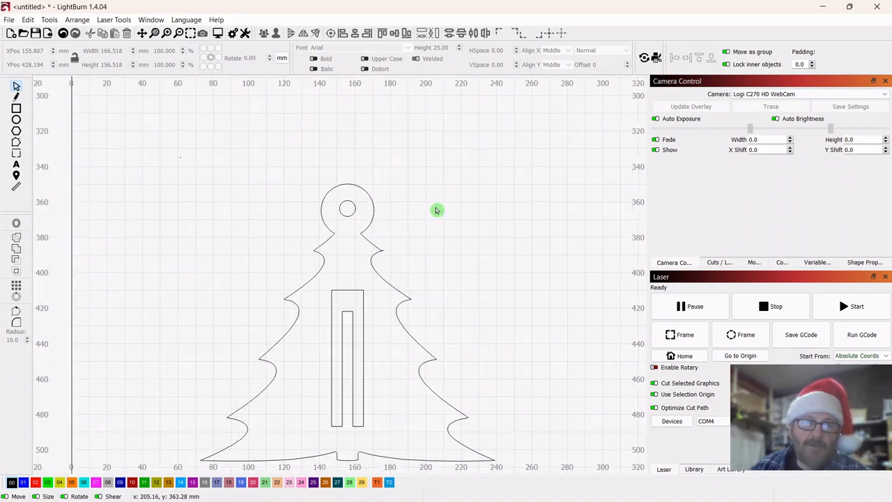
pyautogui.click(16, 121)
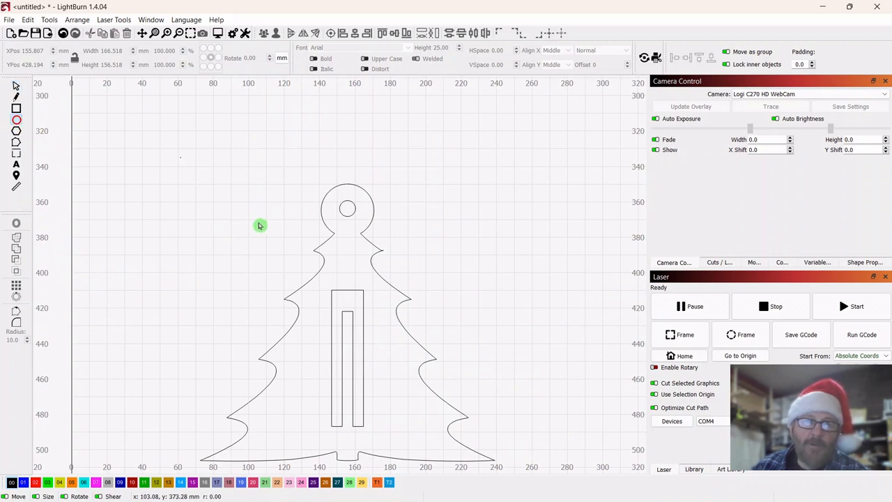
pyautogui.moveTo(326, 195); pyautogui.dragTo(378, 225)
pyautogui.click(18, 88)
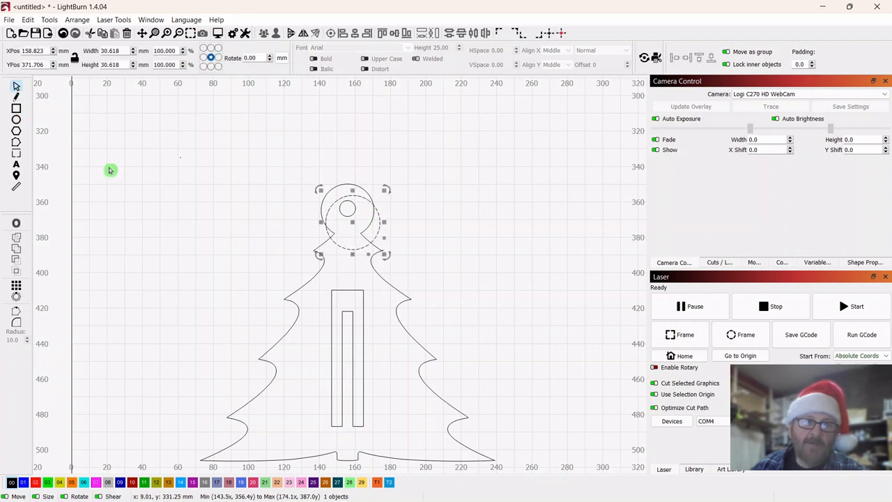
# Move the 30.6 mm circle over the tree's round top so the two outlines roughly coincide.
pyautogui.moveTo(354, 224); pyautogui.dragTo(352, 223)
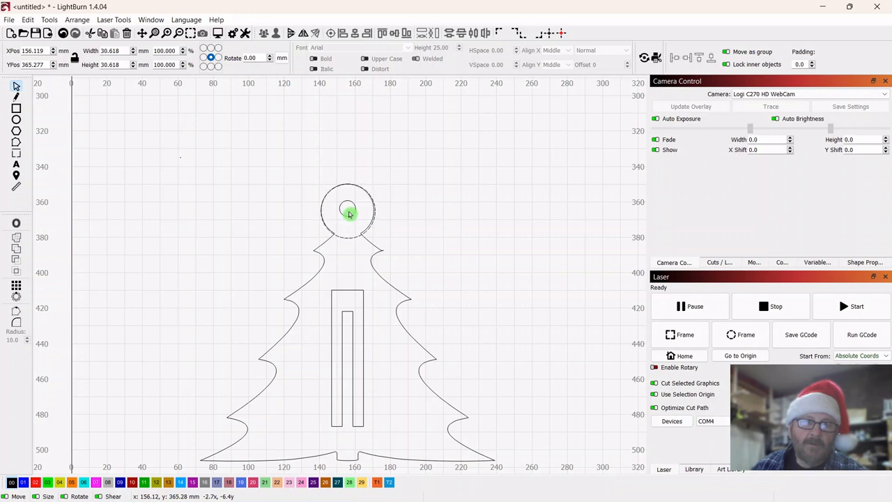
pyautogui.moveTo(348, 214); pyautogui.dragTo(348, 213)
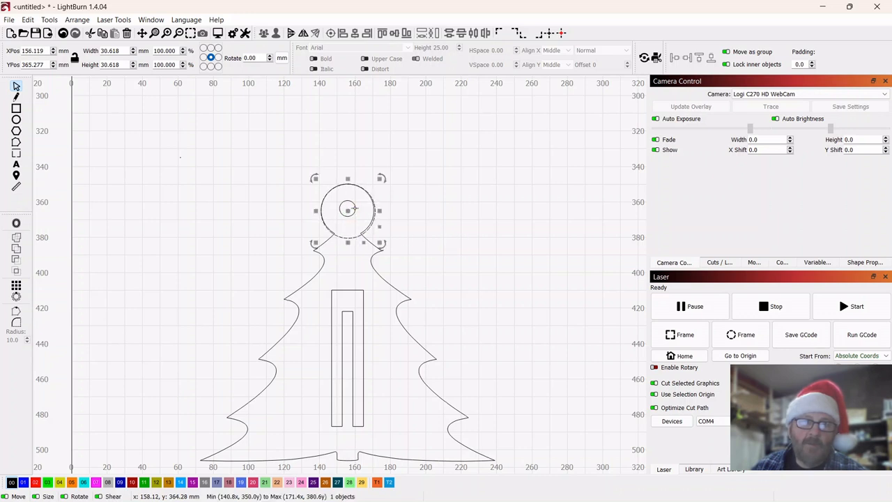
pyautogui.click(390, 197)
# Align the small hole circle concentrically with the 30.6 mm circle.
pyautogui.click(352, 204)
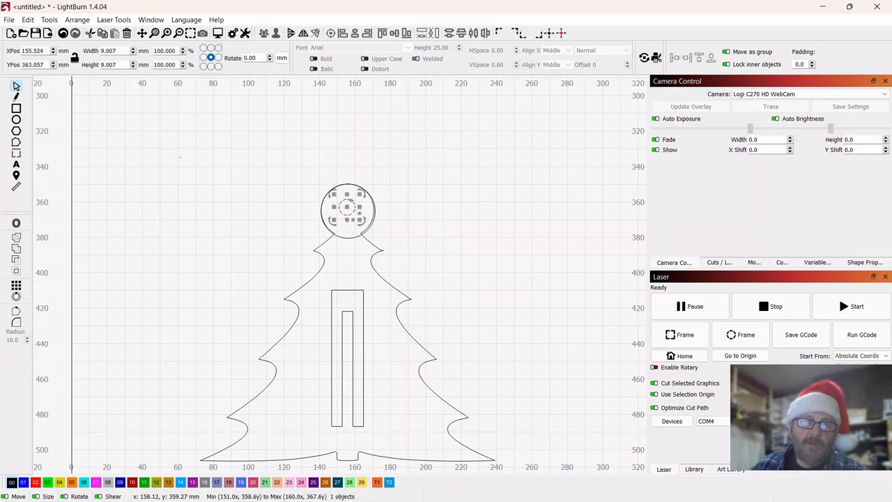
pyautogui.keyDown('shift'); pyautogui.click(374, 209); pyautogui.keyUp('shift')
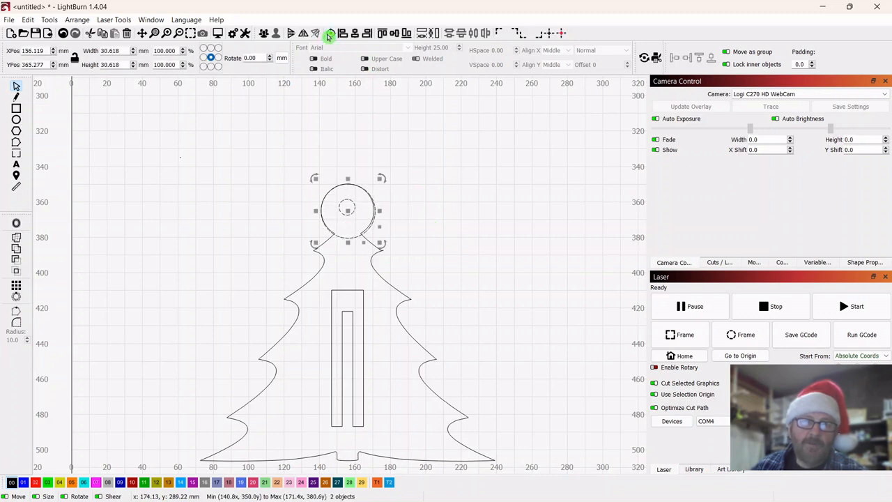
pyautogui.click(494, 181)
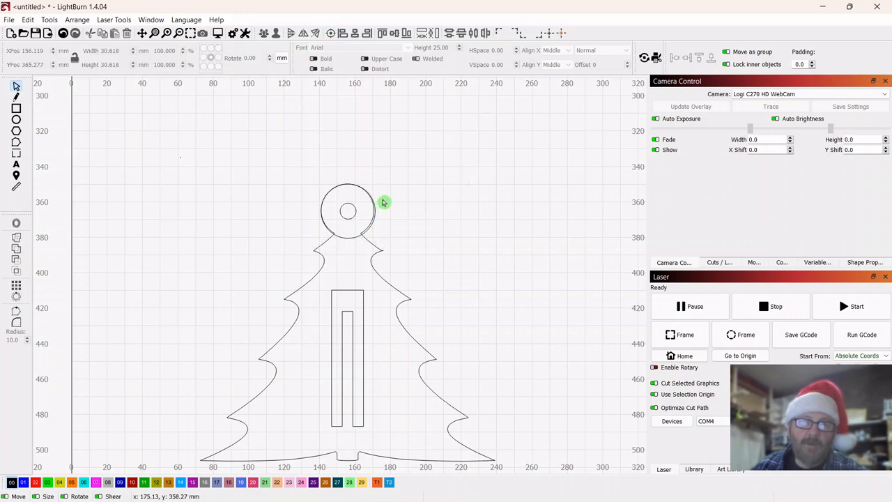
# Move the tree group with its cutout away from the two circles, up and to the left.
pyautogui.click(370, 217)
pyautogui.click(273, 208)
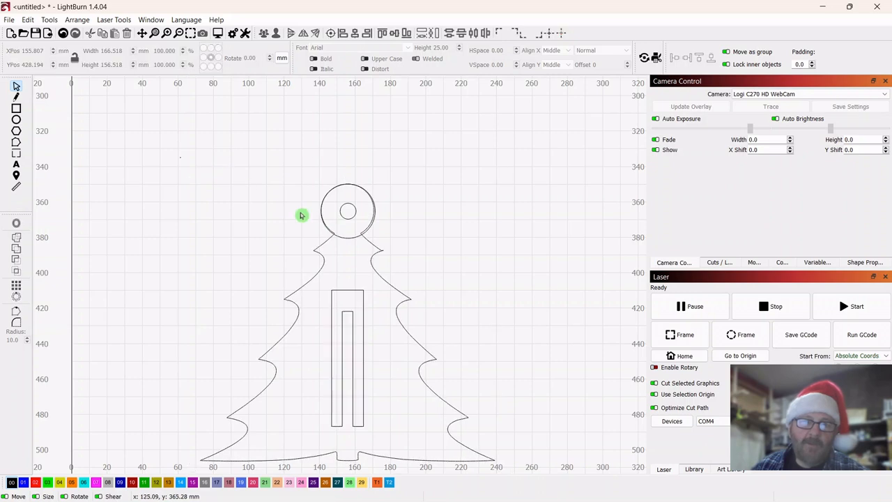
pyautogui.click(384, 352)
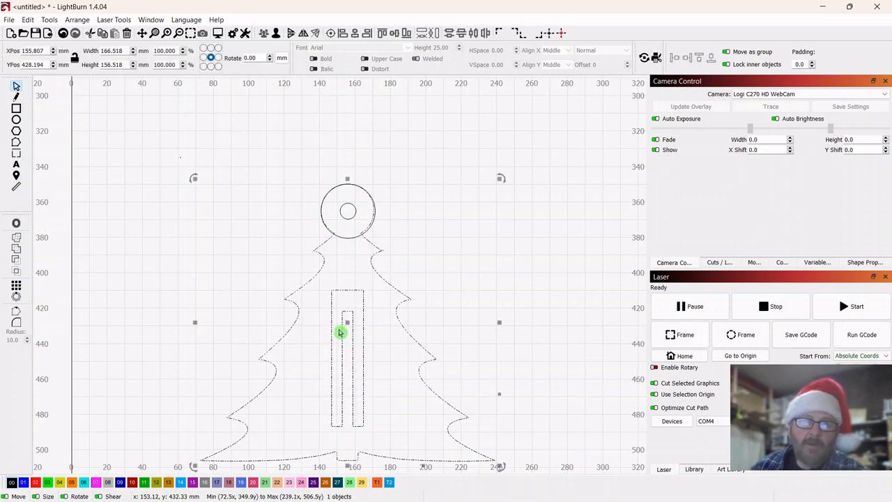
pyautogui.moveTo(344, 321); pyautogui.dragTo(225, 272)
# Move the 9 mm hole circle into the tree's round top.
pyautogui.click(398, 235)
pyautogui.click(350, 211)
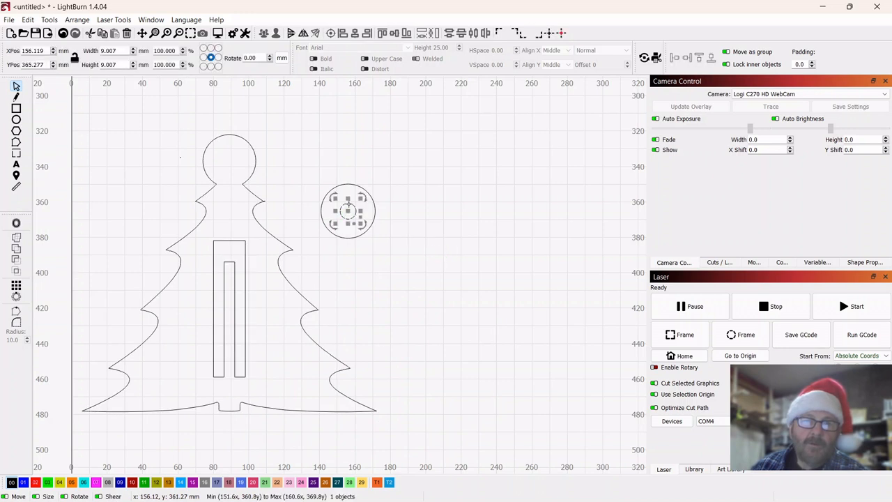
pyautogui.moveTo(349, 211); pyautogui.dragTo(230, 163)
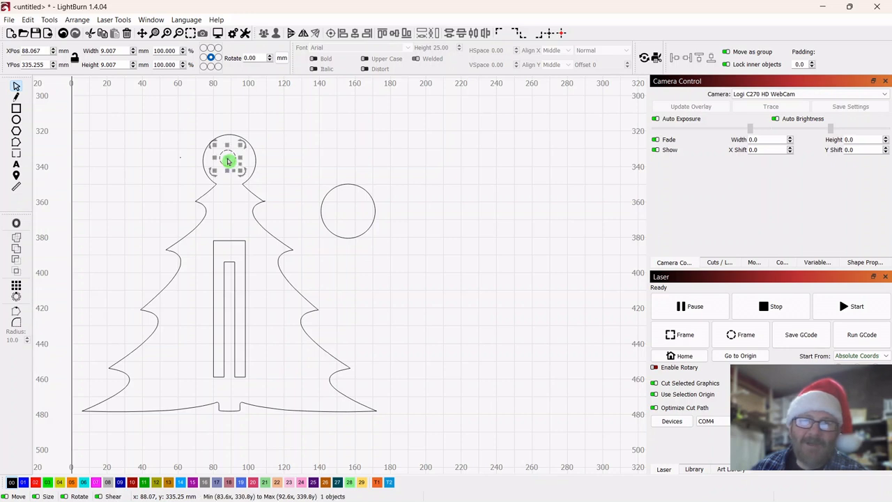
# Delete the leftover 30.6 mm circle beside the tree.
pyautogui.click(365, 153)
pyautogui.click(354, 219)
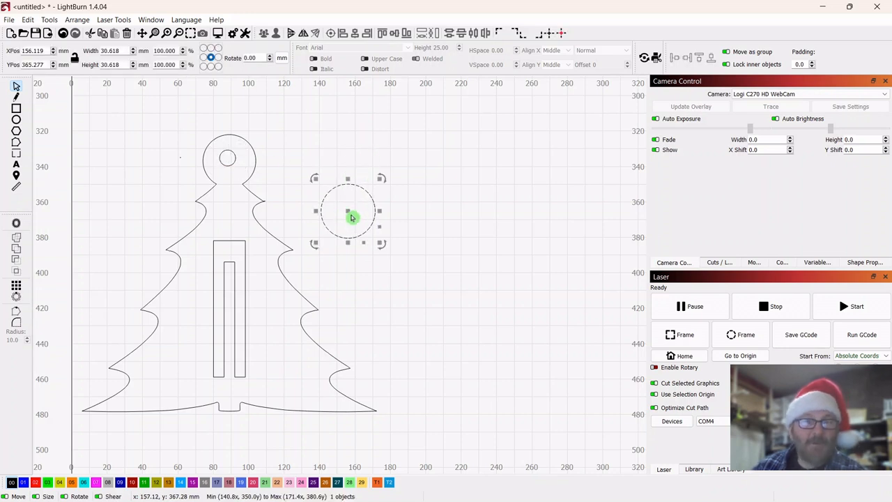
pyautogui.rightClick(351, 211)
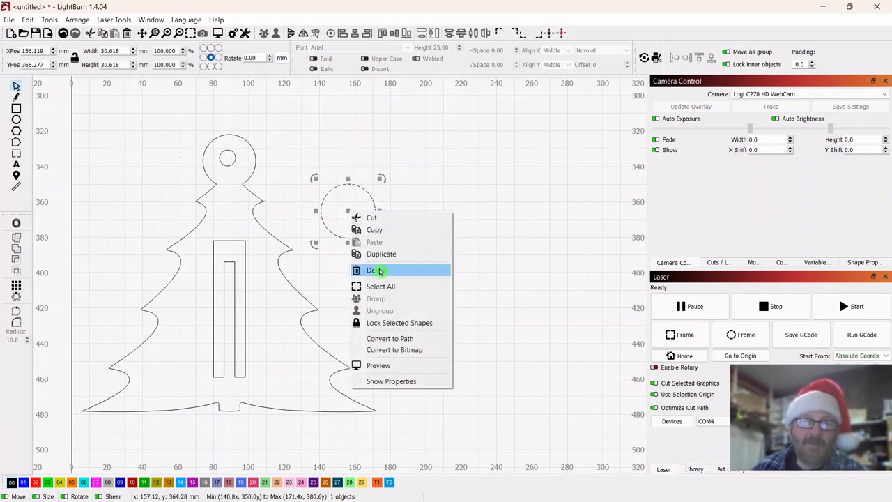
pyautogui.click(380, 271)
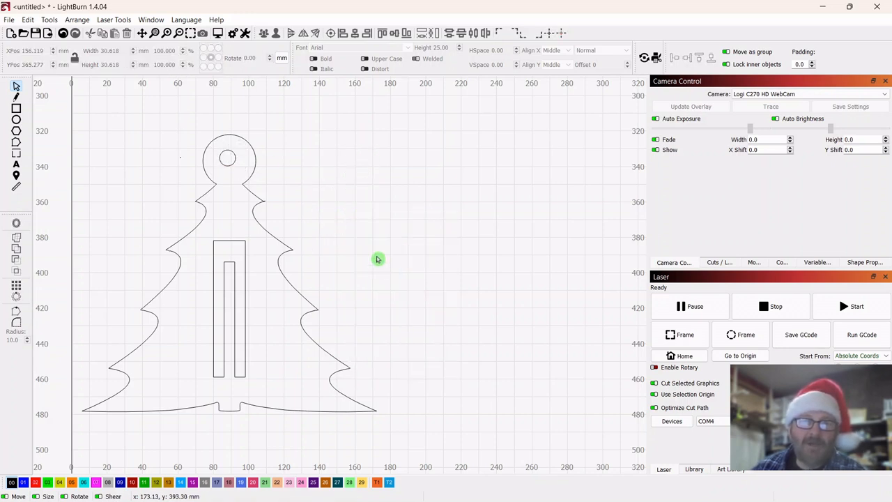
# Fine-tune the small hole's position by eye so it sits near the middle of the tree's round top.
pyautogui.click(233, 159)
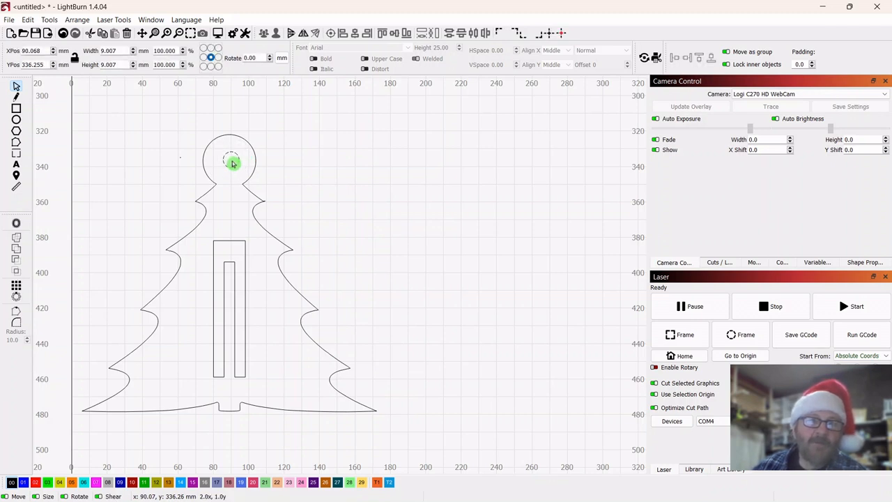
pyautogui.moveTo(232, 163); pyautogui.dragTo(231, 161)
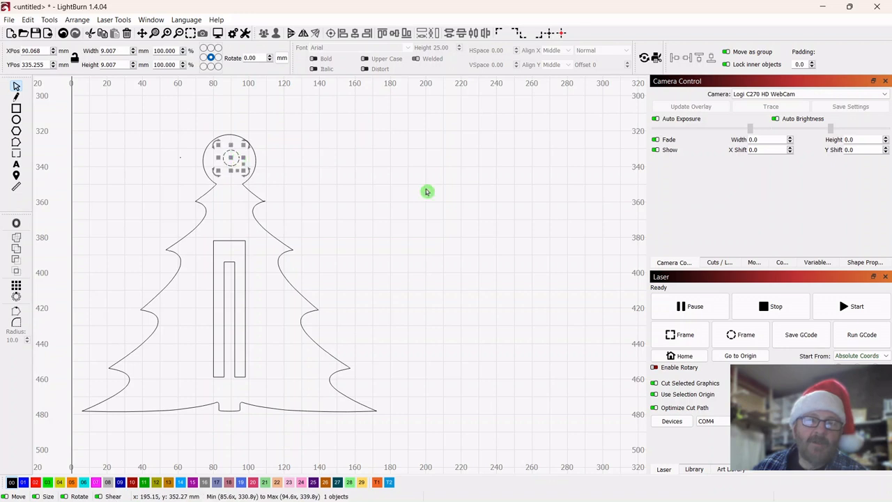
pyautogui.click(434, 190)
pyautogui.scroll(-1, 387, 207)
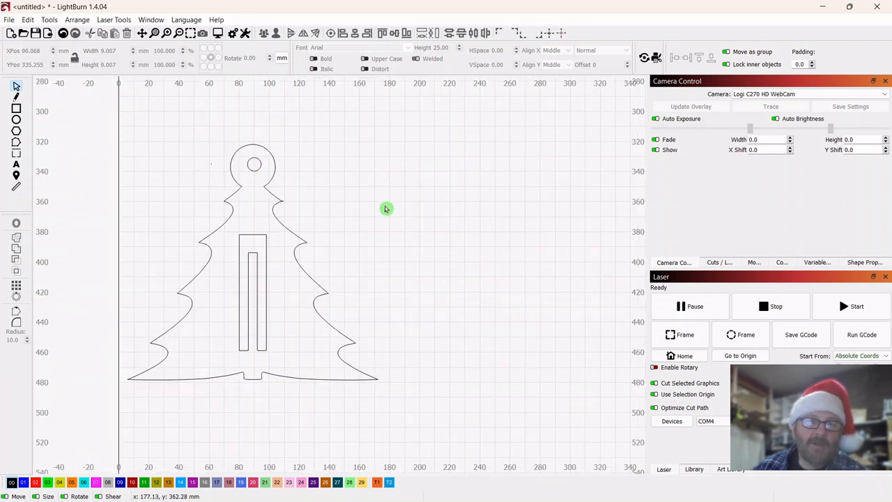
pyautogui.scroll(-1, 386, 207)
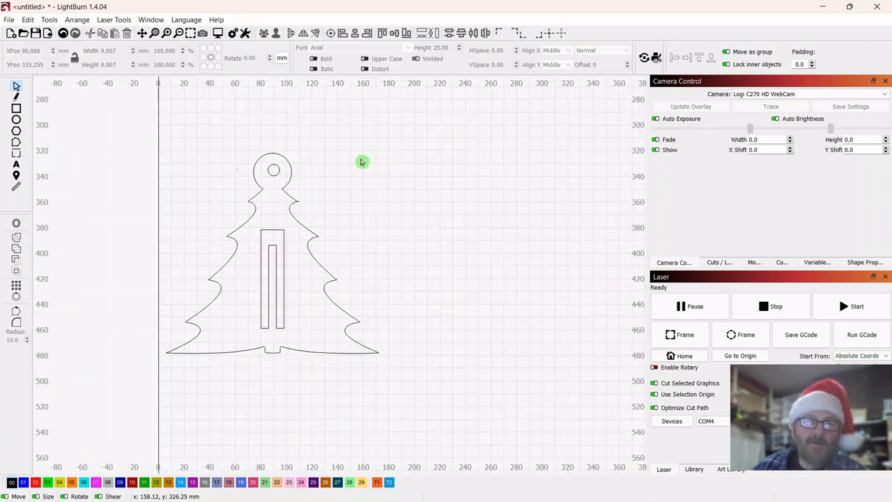
pyautogui.moveTo(273, 170); pyautogui.dragTo(272, 172)
# Group the hanging hole with the tree outline and its inverted U-shaped cutout.
pyautogui.click(347, 185)
pyautogui.moveTo(349, 143); pyautogui.dragTo(231, 295)
pyautogui.rightClick(276, 256)
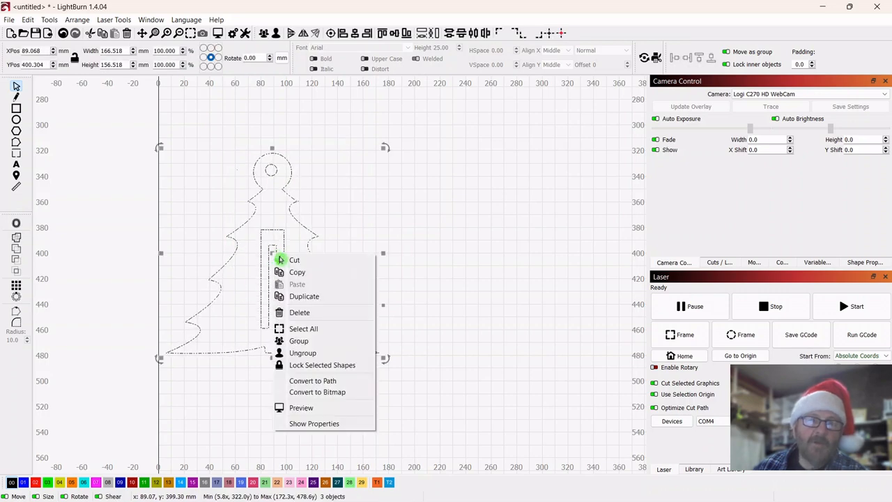
pyautogui.click(296, 341)
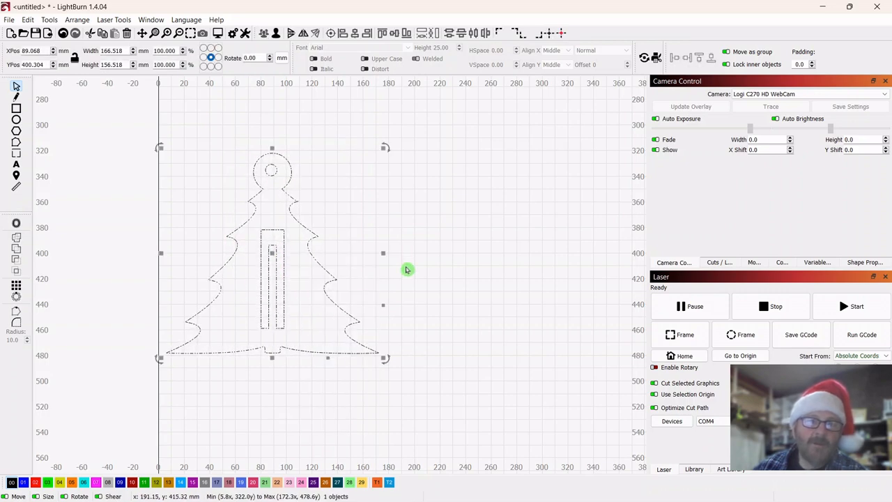
# Move the complete tree group to about X 177 mm, Y 374 mm.
pyautogui.click(407, 263)
pyautogui.moveTo(318, 144); pyautogui.dragTo(248, 291)
pyautogui.moveTo(275, 255); pyautogui.dragTo(387, 220)
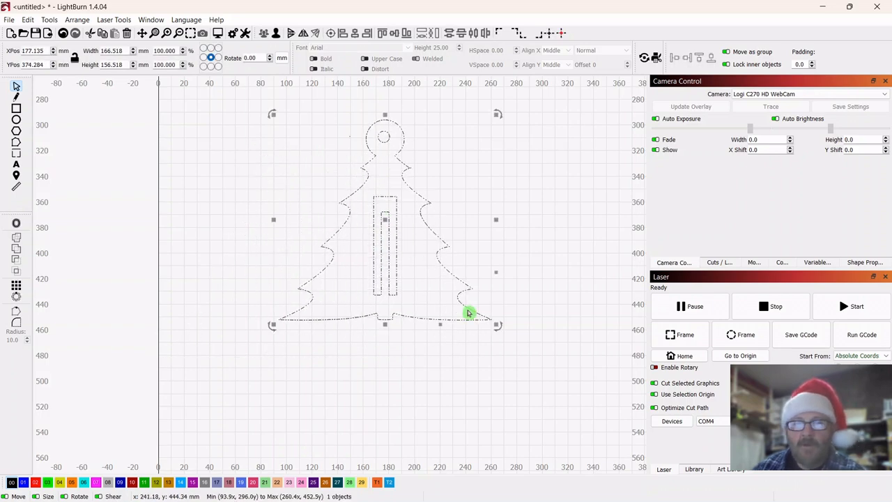
pyautogui.click(384, 310)
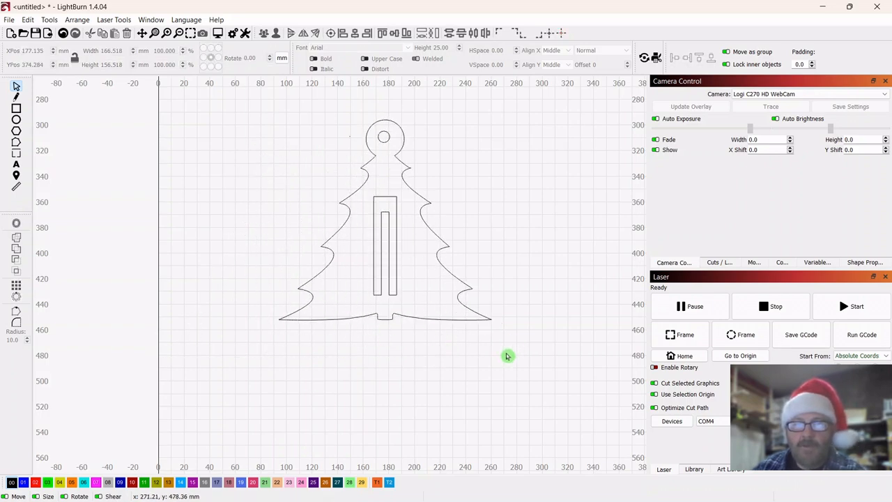
# Draw a rectangle about 158 mm wide and 37 mm high directly below the tree's base.
pyautogui.click(16, 109)
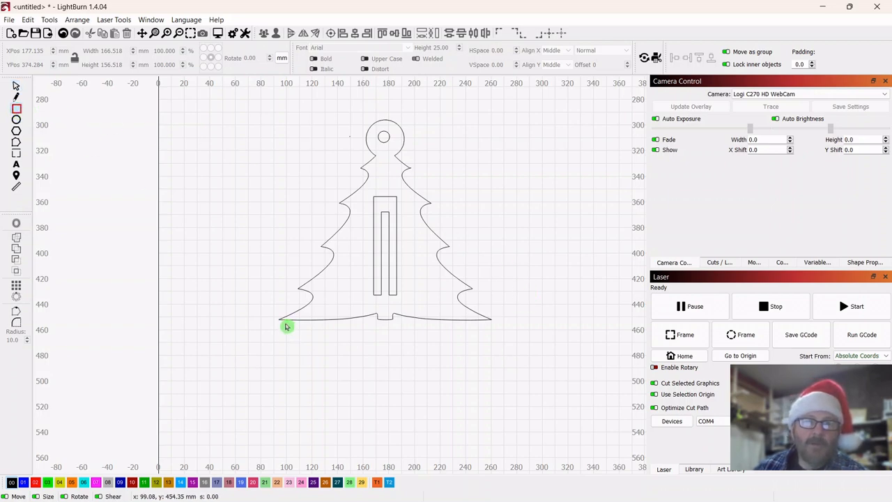
pyautogui.moveTo(286, 326); pyautogui.dragTo(486, 369)
pyautogui.click(17, 86)
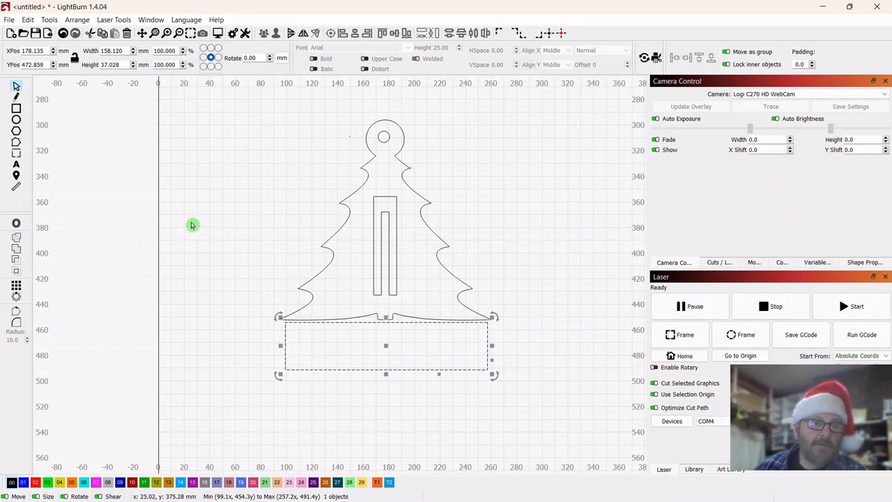
# Round the rectangle's two bottom corners with a 10 mm radius.
pyautogui.click(17, 323)
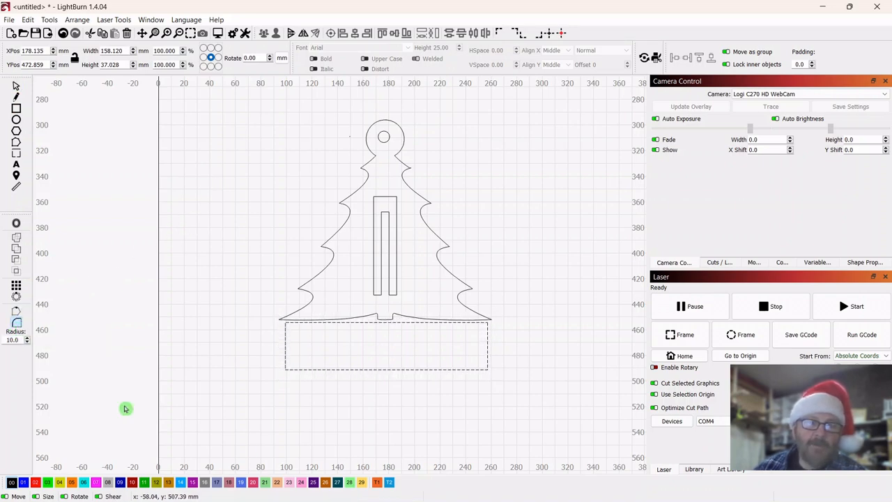
pyautogui.click(488, 370)
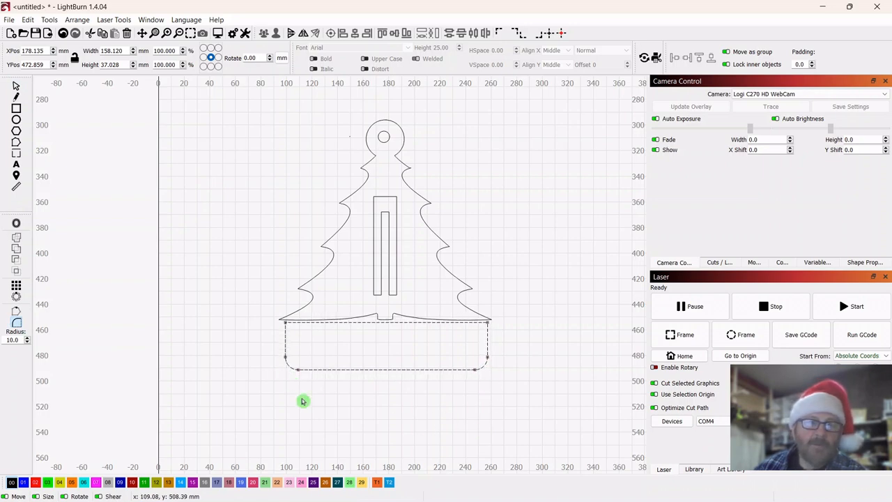
pyautogui.click(17, 87)
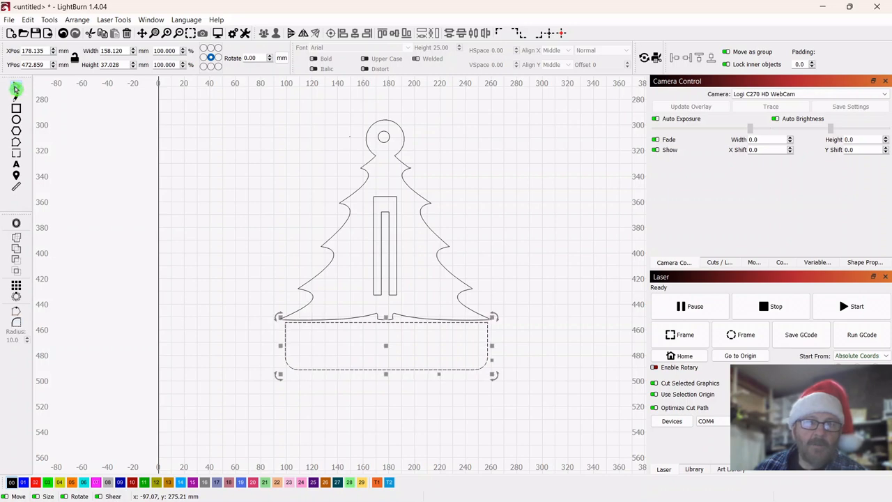
# Raise the rounded rectangle about 3.5 mm to overlap the tree's base, and extend its left side for a width of about 159.9 mm.
pyautogui.scroll(3, 388, 395)
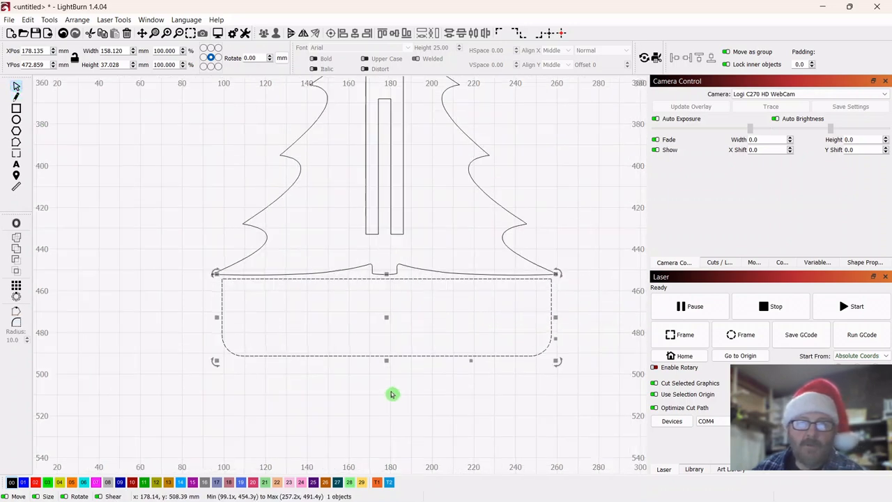
pyautogui.moveTo(384, 315); pyautogui.dragTo(386, 316)
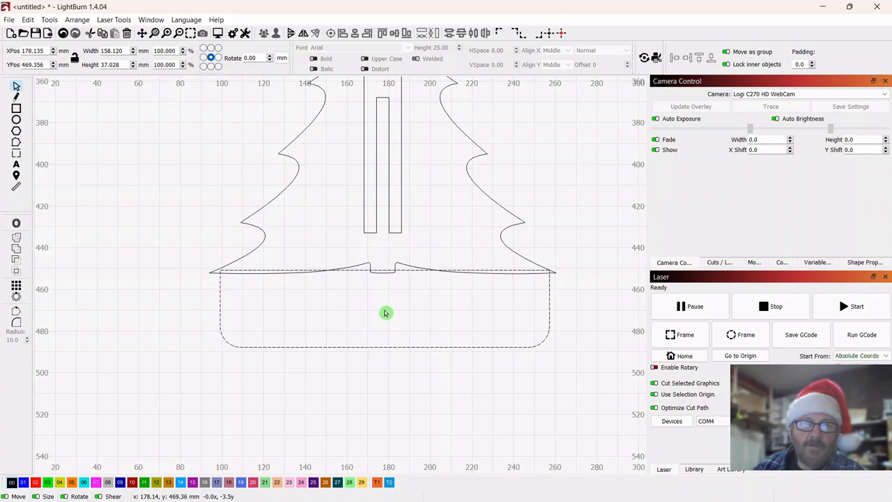
pyautogui.moveTo(385, 313); pyautogui.dragTo(385, 313)
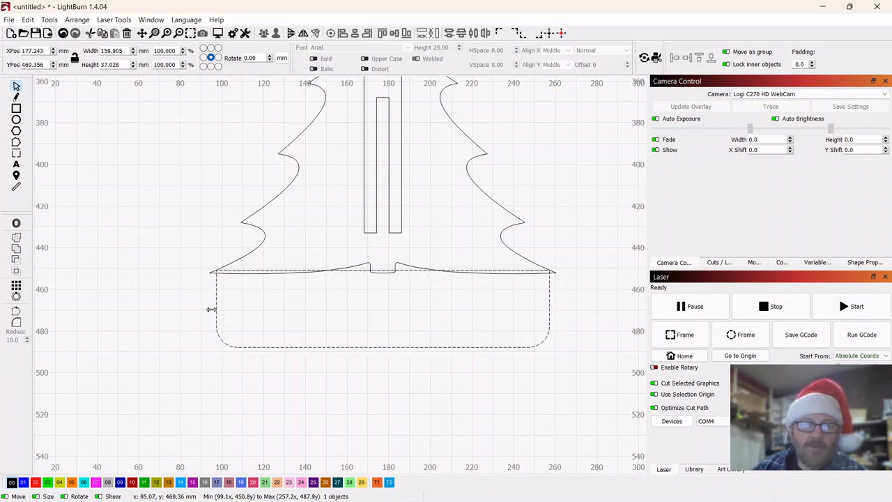
pyautogui.click(74, 244)
# Unite the tree group and the rounded rectangle into a single shape.
pyautogui.moveTo(516, 160); pyautogui.dragTo(429, 224)
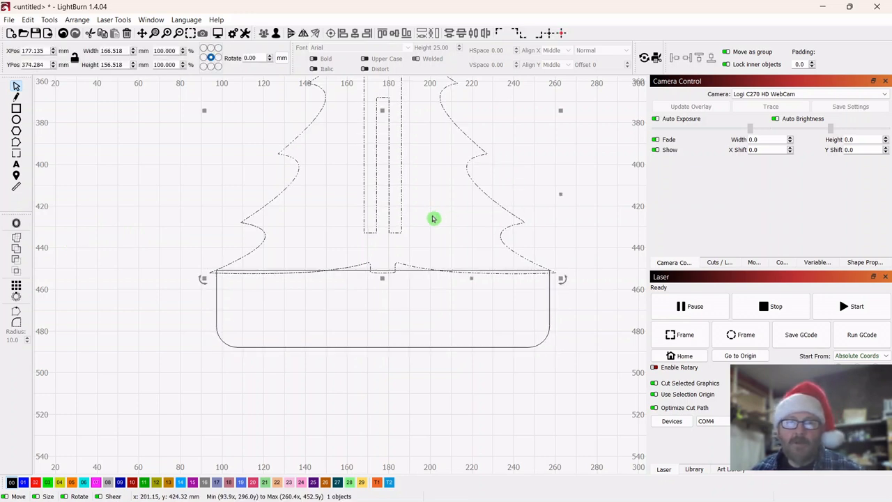
pyautogui.moveTo(569, 316); pyautogui.dragTo(522, 337)
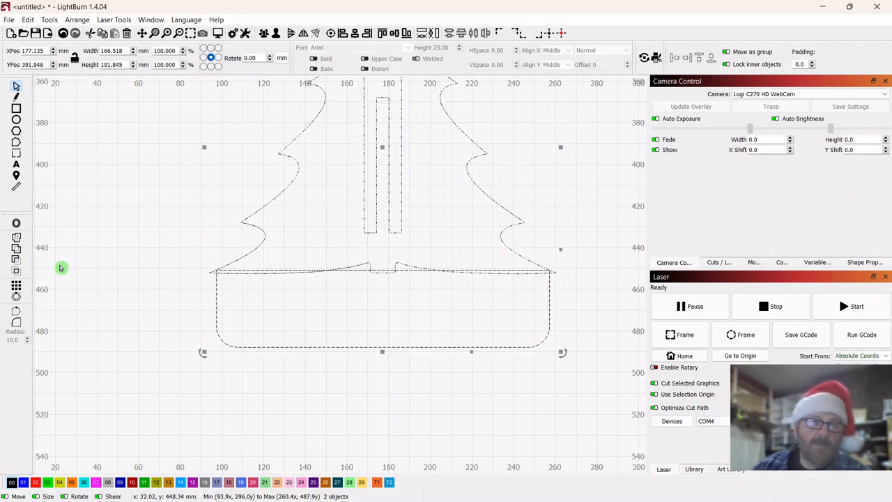
pyautogui.click(16, 237)
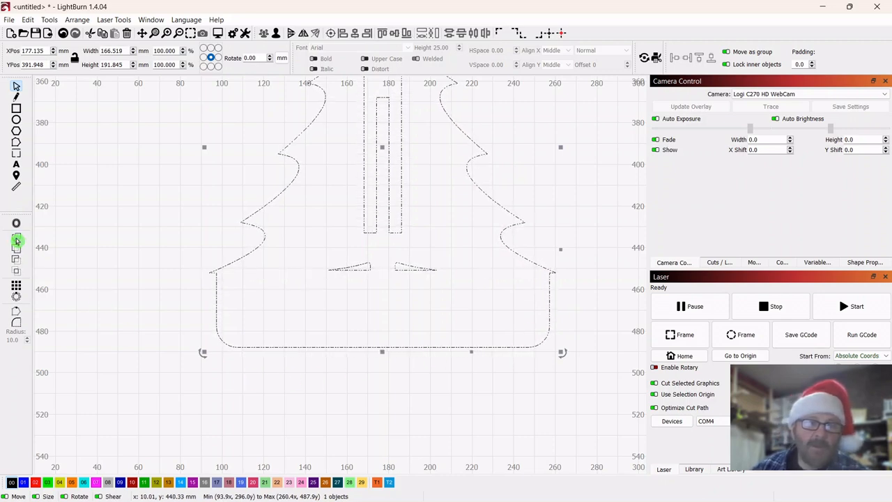
pyautogui.click(351, 388)
pyautogui.scroll(-4, 416, 396)
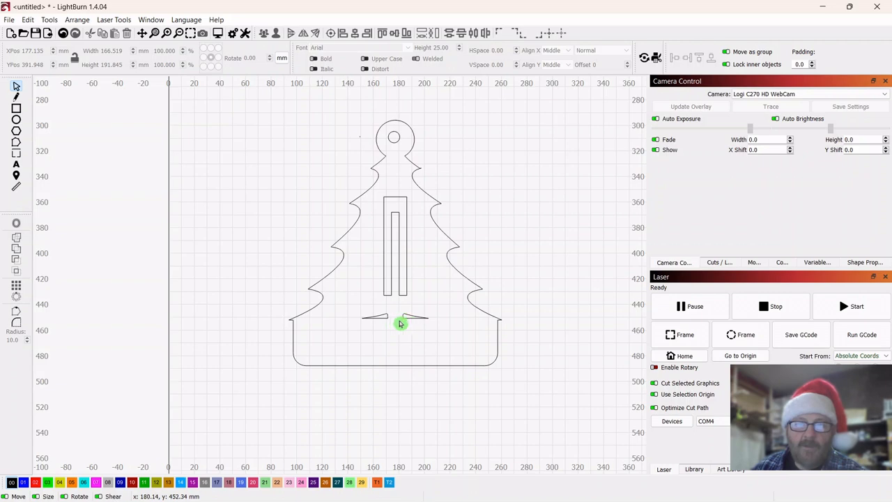
# Ungroup the united tree so its inner shapes can be selected separately.
pyautogui.click(403, 317)
pyautogui.click(532, 207)
pyautogui.moveTo(516, 186); pyautogui.dragTo(334, 346)
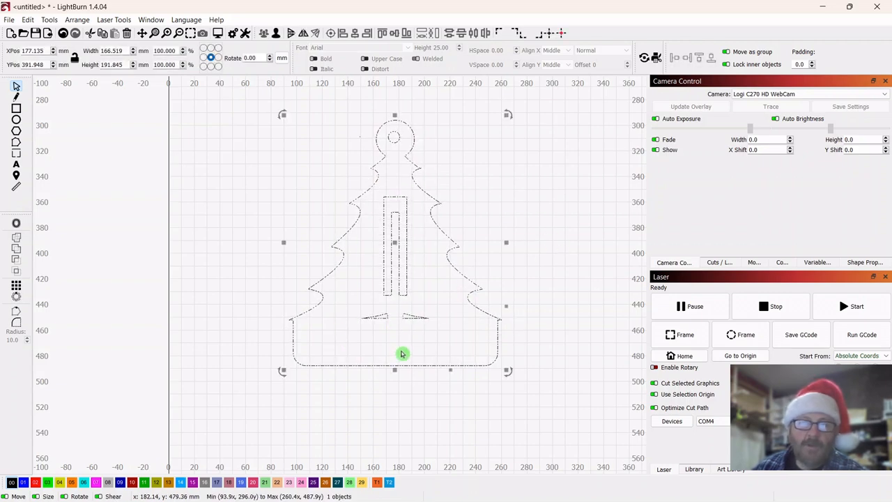
pyautogui.rightClick(394, 241)
pyautogui.click(415, 340)
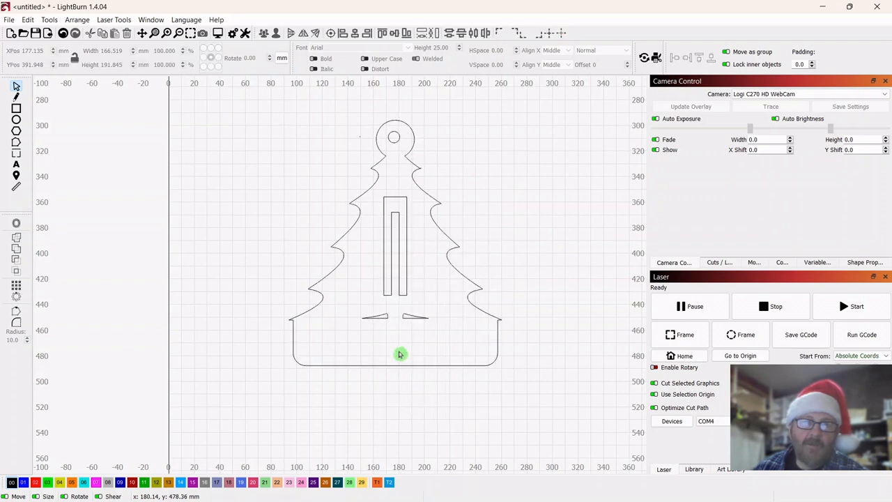
# Delete the two leftover sliver shapes between the U-shaped cutout and the base.
pyautogui.moveTo(370, 319); pyautogui.dragTo(352, 347)
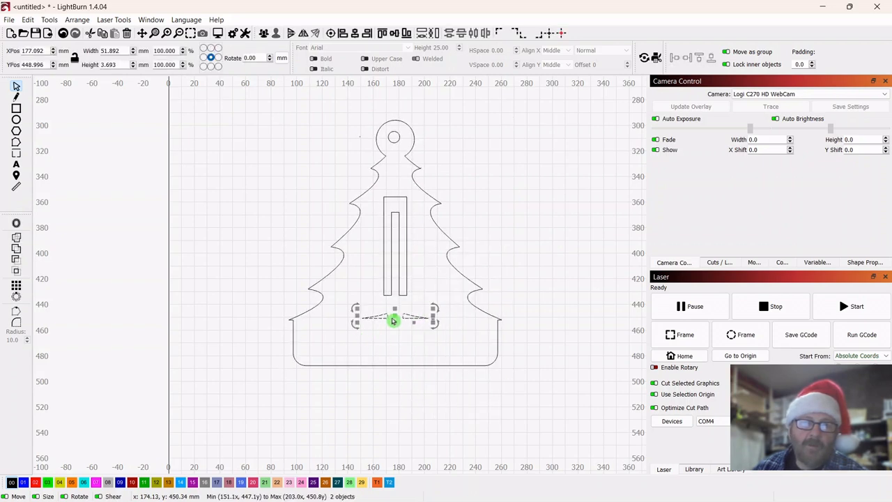
pyautogui.rightClick(395, 317)
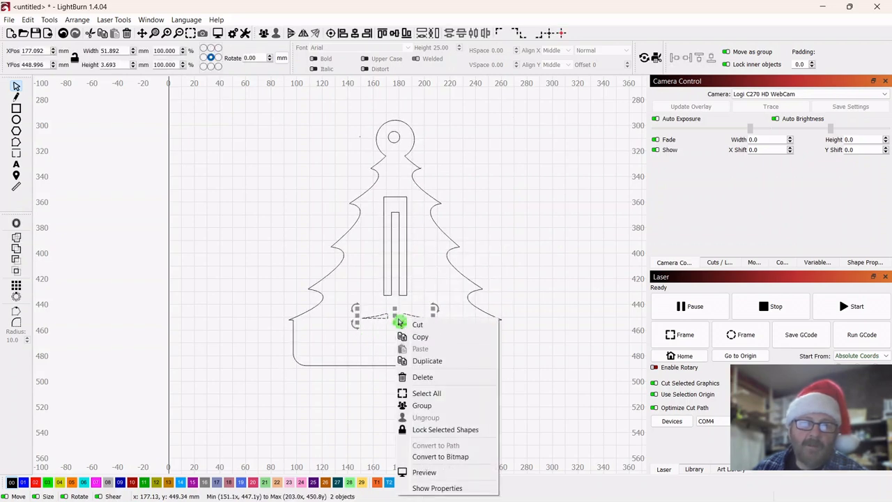
pyautogui.click(422, 377)
# Group the tree outline, hanging hole and both shapes of the central cutout into one object.
pyautogui.moveTo(453, 141); pyautogui.dragTo(391, 181)
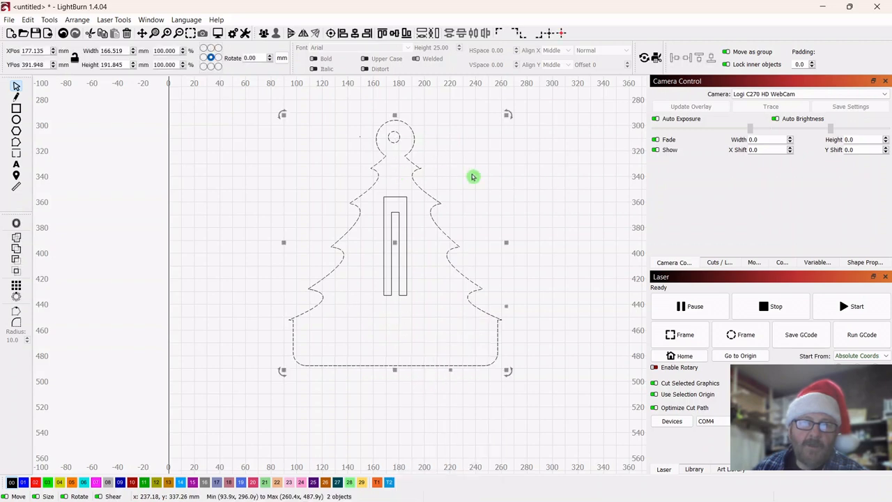
pyautogui.click(572, 231)
pyautogui.moveTo(510, 128); pyautogui.dragTo(324, 371)
pyautogui.rightClick(396, 243)
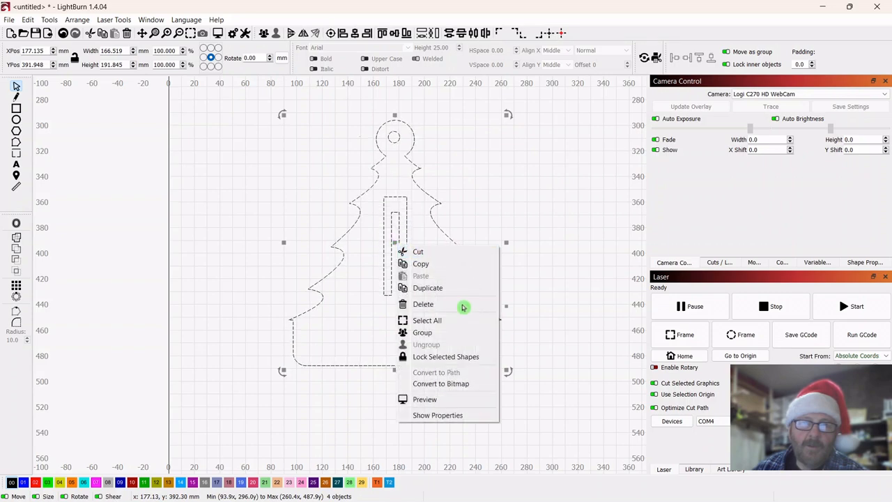
pyautogui.click(425, 332)
pyautogui.click(197, 200)
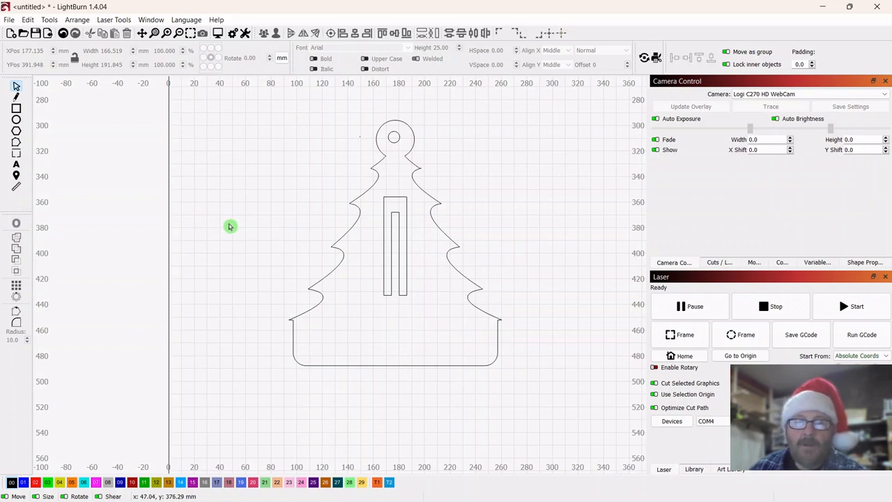
# Add the text "TO:__________" in the Academy Engraved LET font, starting in the tree's base.
pyautogui.click(16, 165)
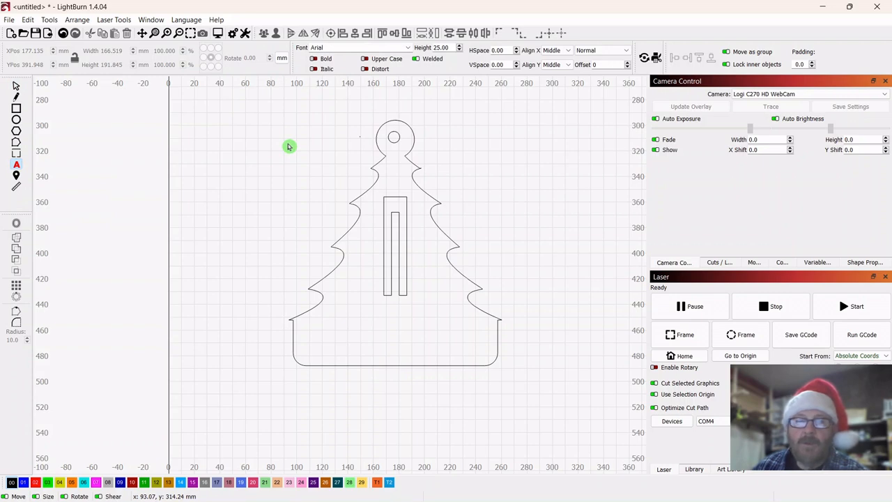
pyautogui.click(409, 48)
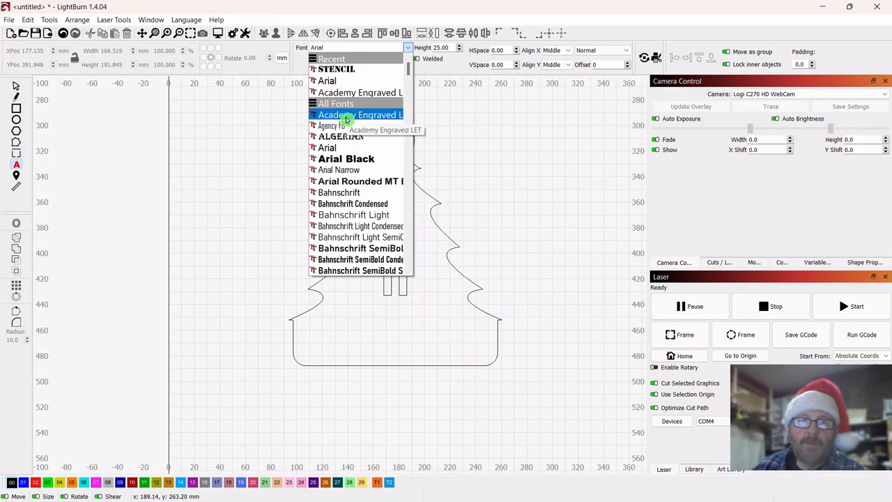
pyautogui.click(347, 120)
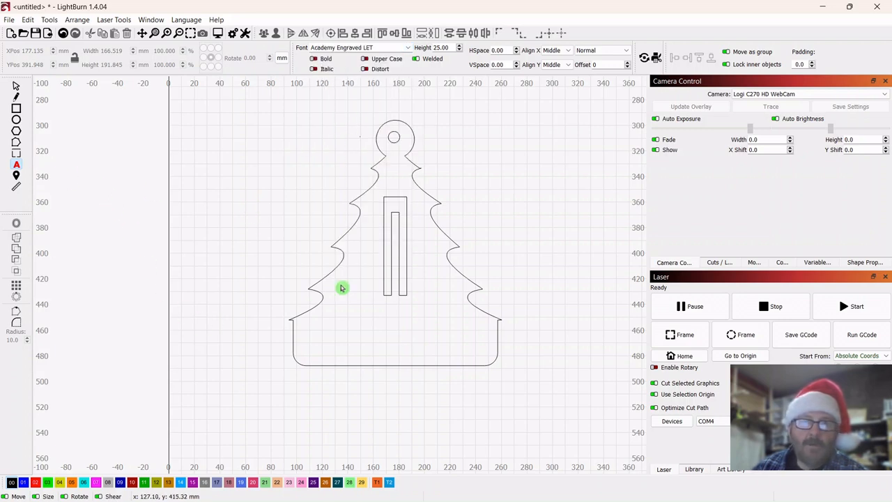
pyautogui.click(310, 335)
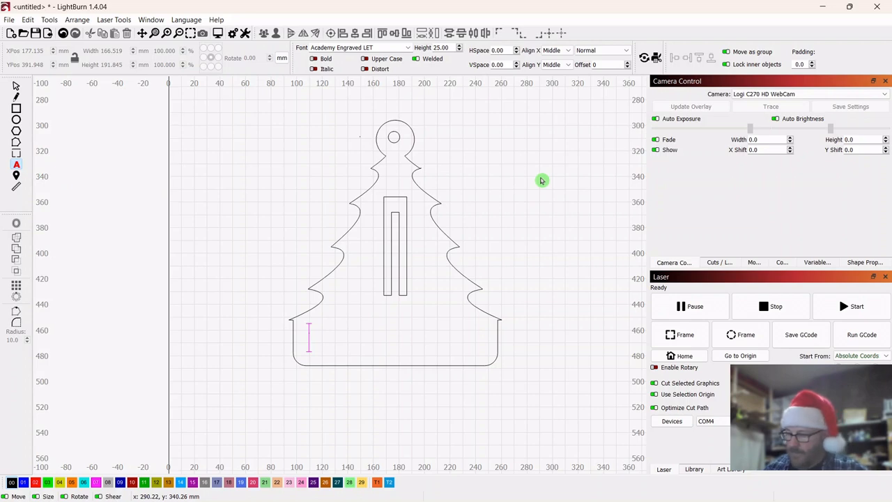
pyautogui.write('TO')
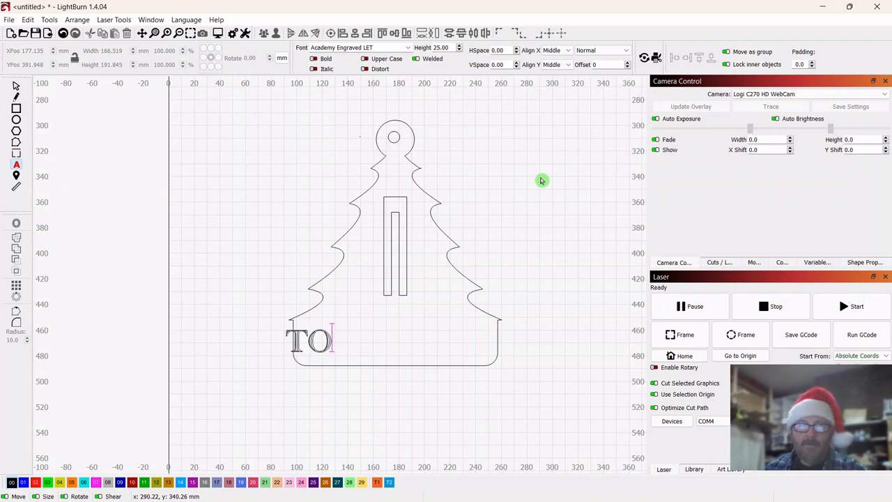
pyautogui.write(':')
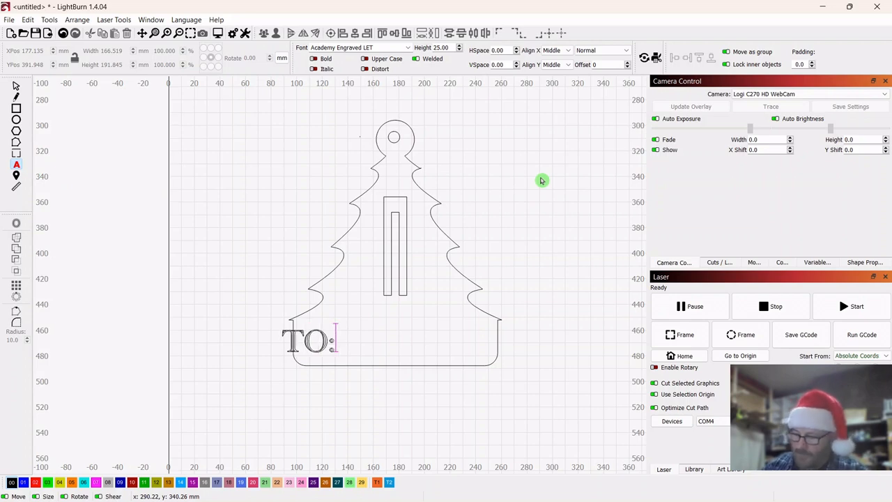
pyautogui.write('__________')
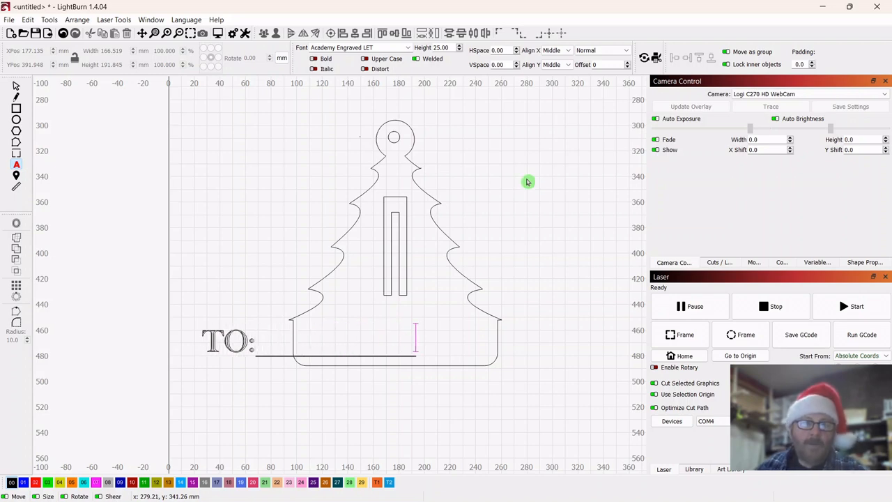
pyautogui.click(15, 88)
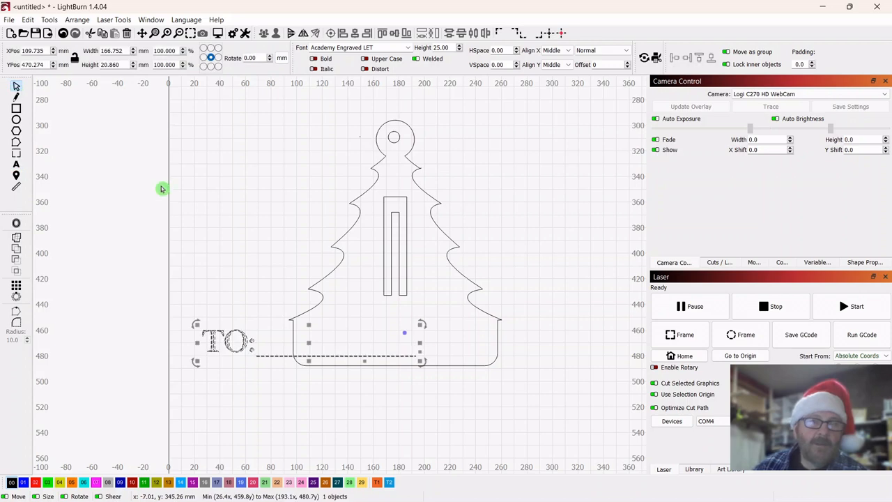
# Shrink the TO text to about 116.6 mm wide and centre it horizontally on the tree in the upper part of the base.
pyautogui.moveTo(197, 324); pyautogui.dragTo(262, 340)
pyautogui.moveTo(346, 357); pyautogui.dragTo(392, 330)
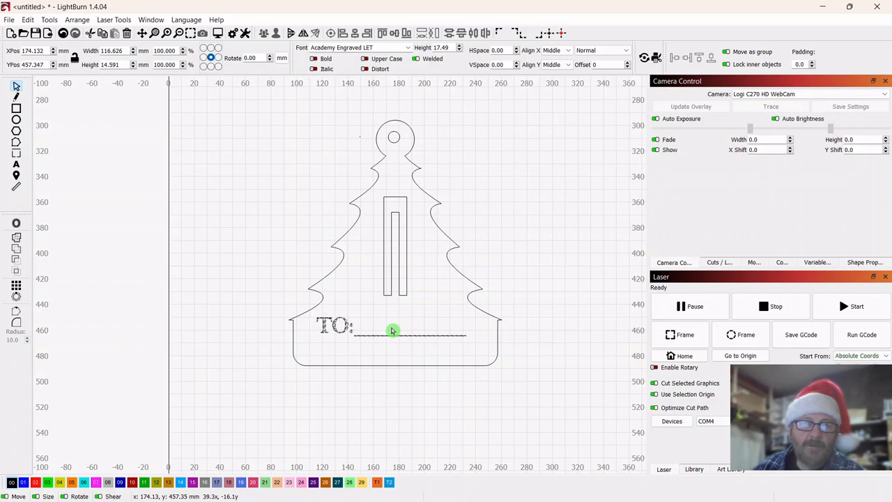
pyautogui.moveTo(392, 330); pyautogui.dragTo(393, 330)
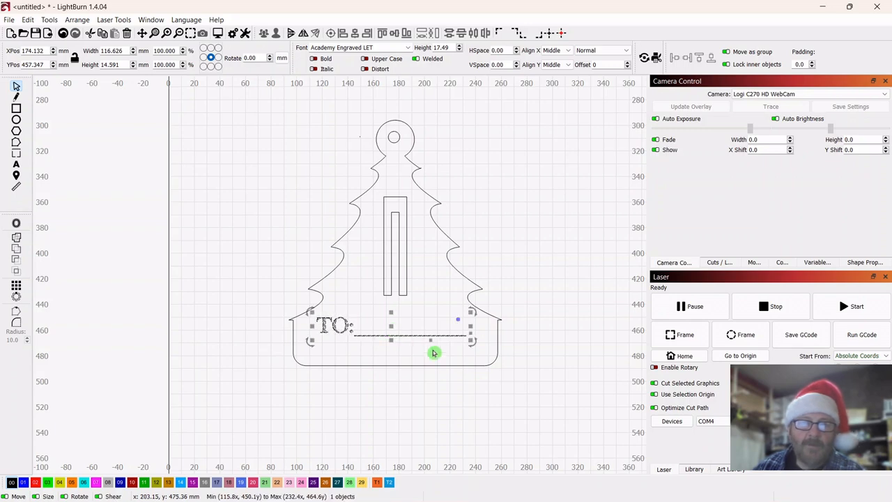
pyautogui.keyDown('shift'); pyautogui.click(497, 323); pyautogui.keyUp('shift')
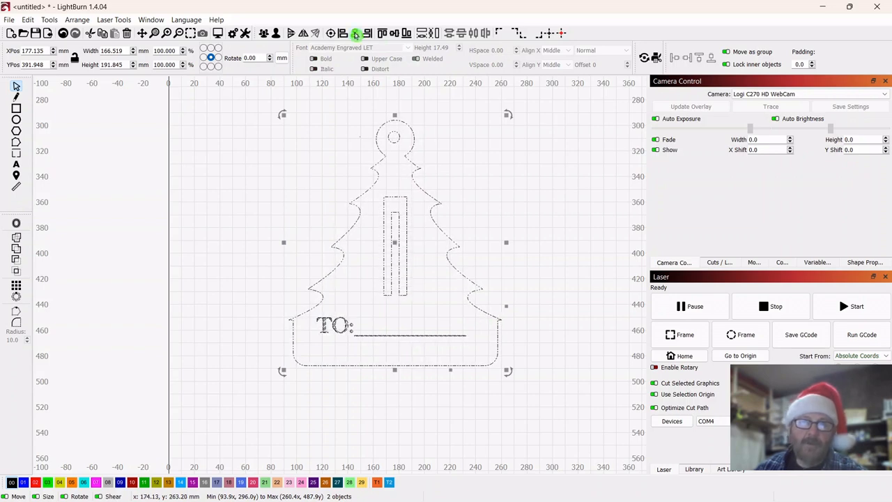
pyautogui.click(182, 237)
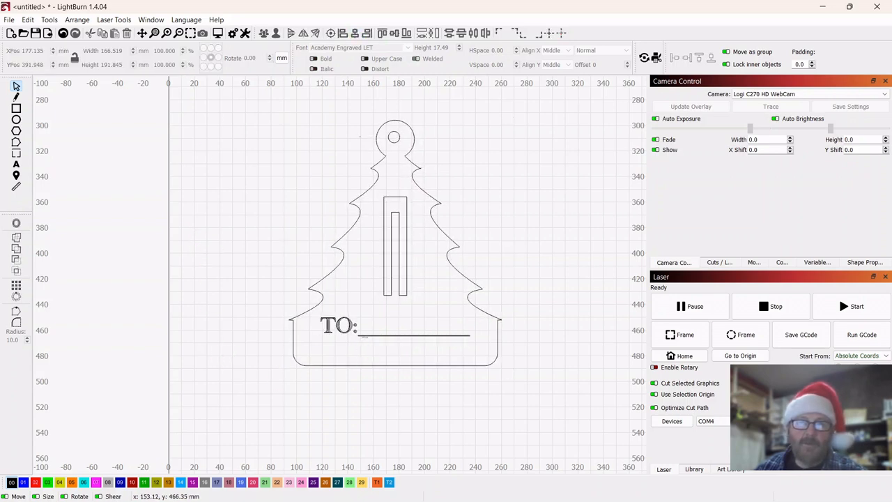
# Duplicate the TO text and place the copy about 17 mm below the original inside the base.
pyautogui.click(347, 324)
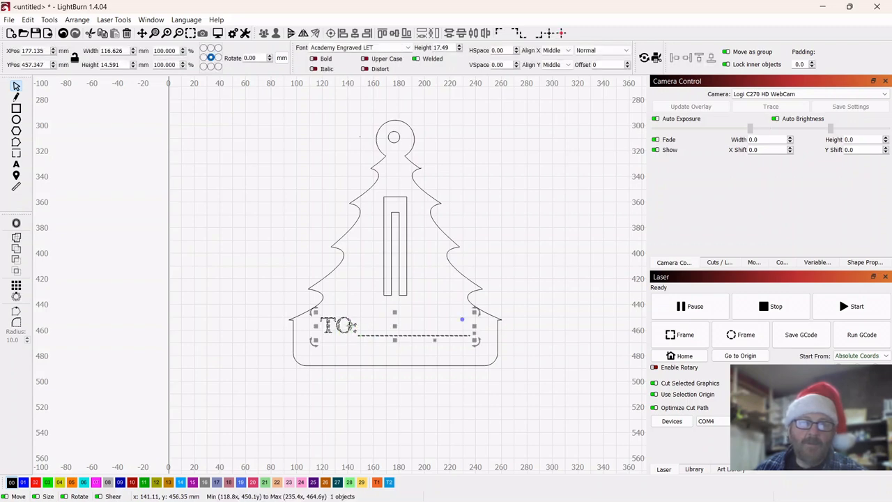
pyautogui.rightClick(394, 324)
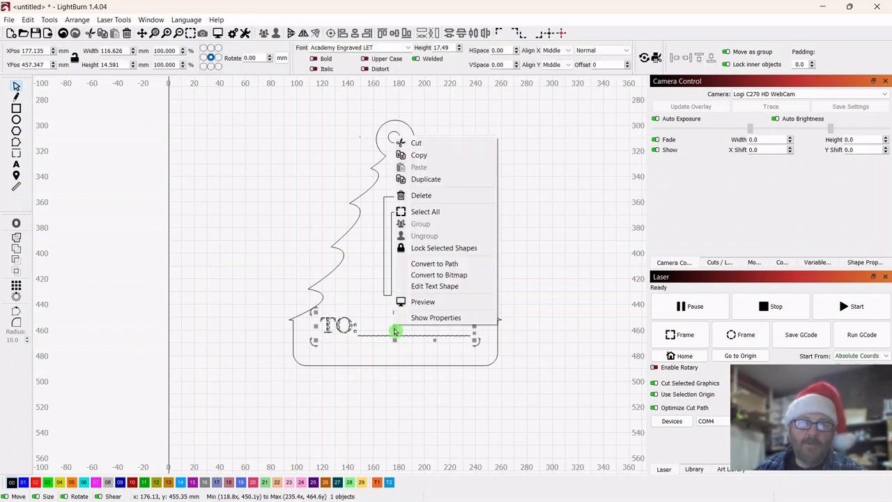
pyautogui.click(425, 182)
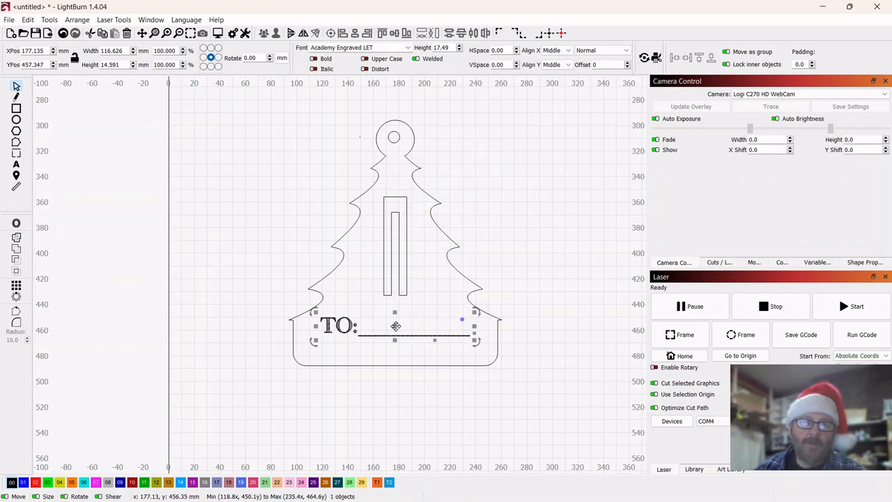
pyautogui.moveTo(395, 325); pyautogui.dragTo(395, 341)
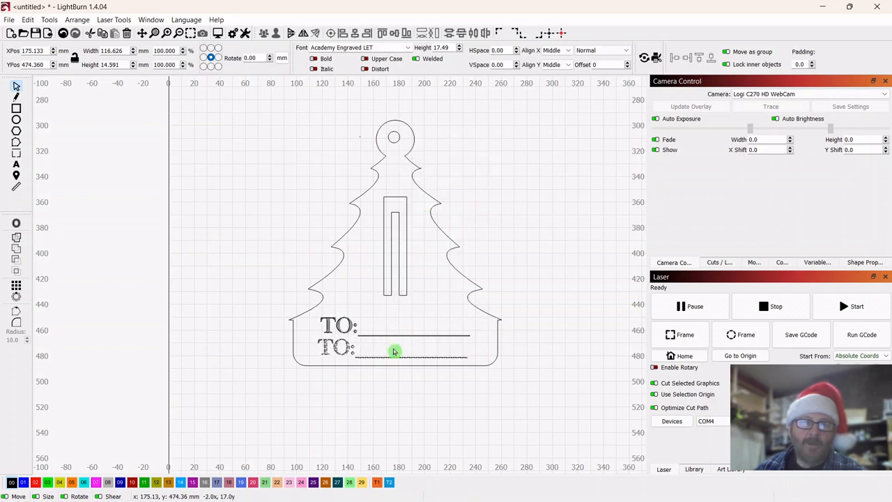
pyautogui.moveTo(394, 352); pyautogui.dragTo(389, 348)
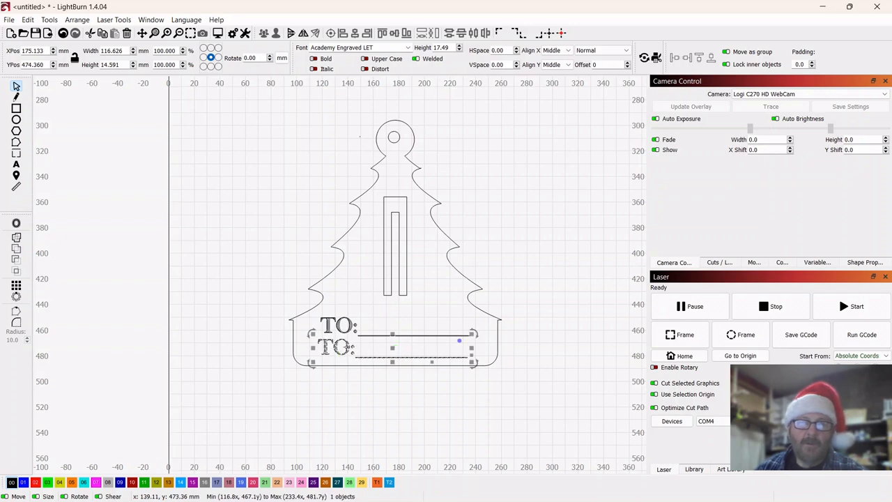
# Change the lower text's label to "FROM:", keeping its underline.
pyautogui.press('t')
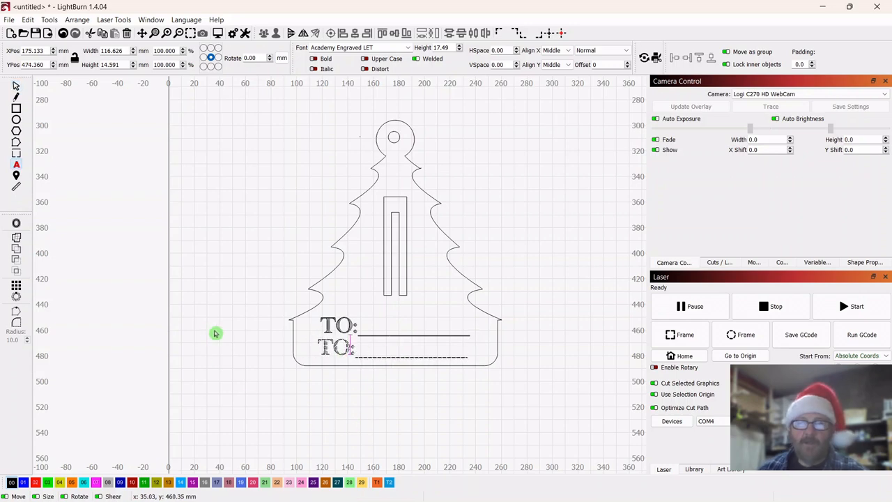
pyautogui.press('BackSpace')
pyautogui.press('BackSpace')
pyautogui.press('BackSpace')
pyautogui.write('FROM:')
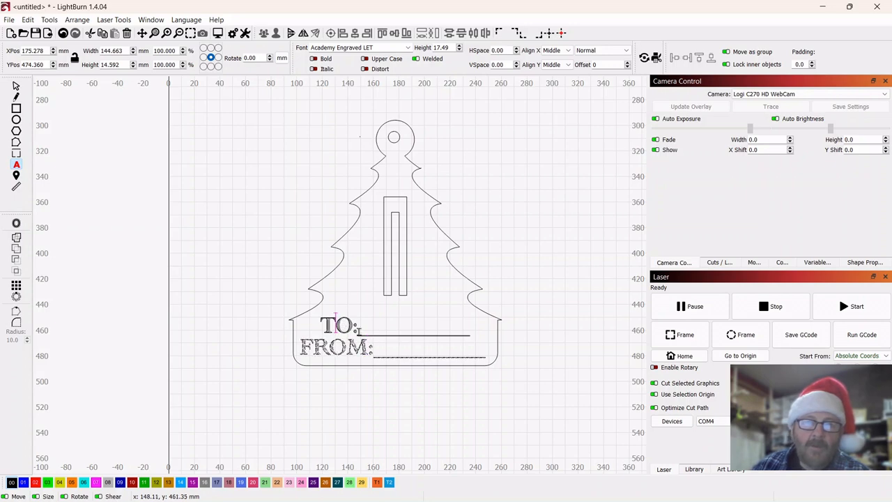
pyautogui.click(16, 85)
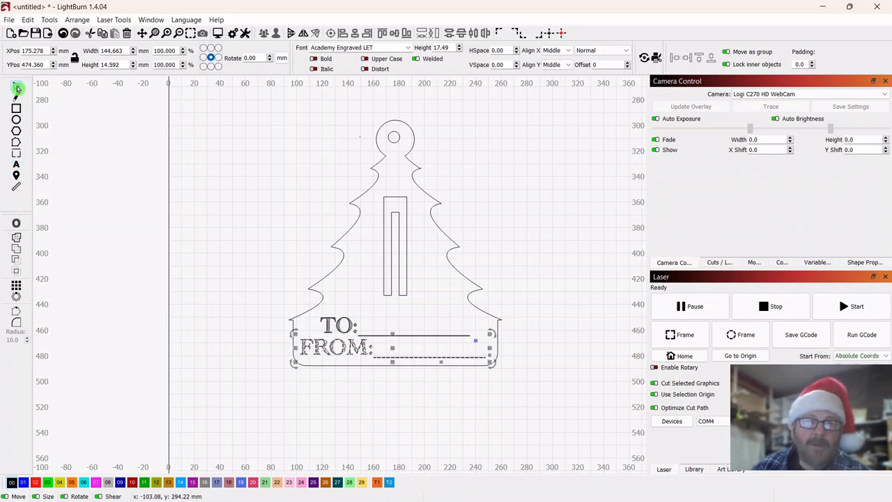
pyautogui.click(520, 225)
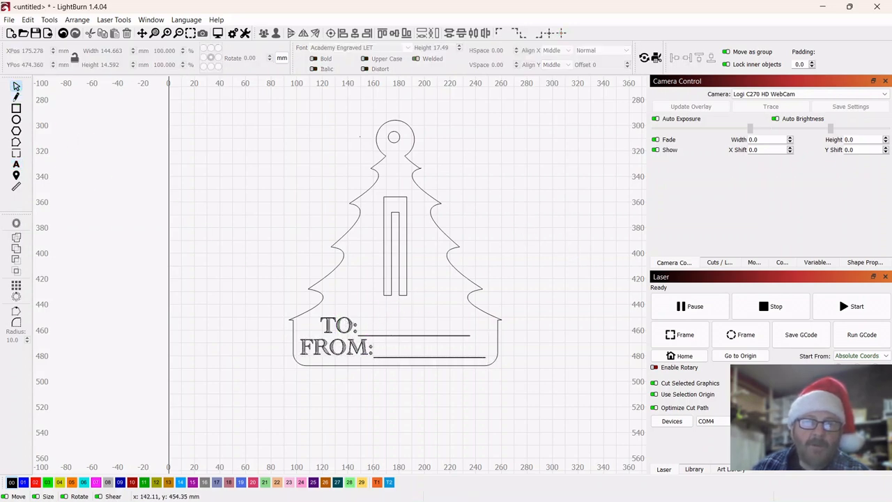
# Swap the two text lines so FROM sits on the upper line and TO on the lower line of the base.
pyautogui.click(351, 323)
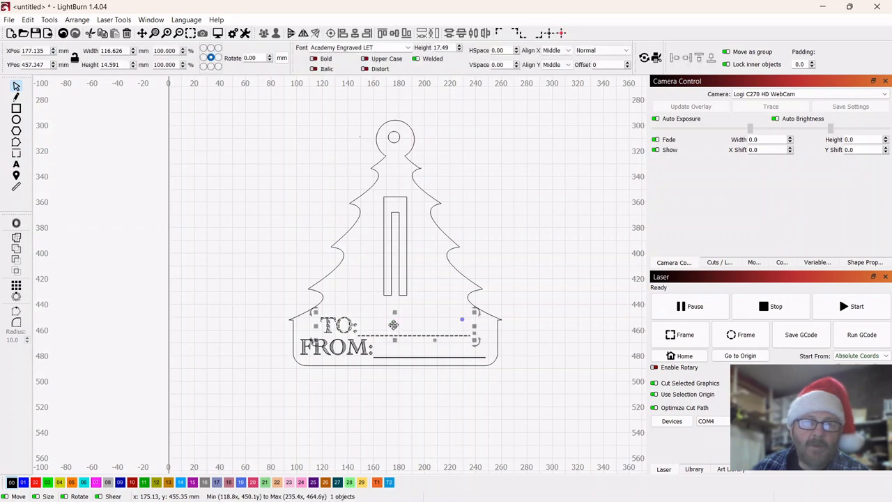
pyautogui.moveTo(394, 330); pyautogui.dragTo(398, 390)
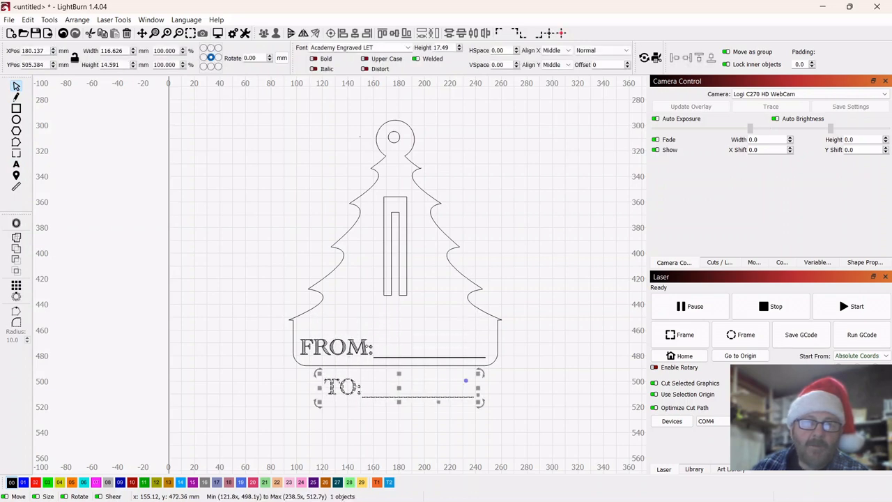
pyautogui.click(364, 346)
pyautogui.moveTo(391, 348); pyautogui.dragTo(395, 330)
pyautogui.click(317, 397)
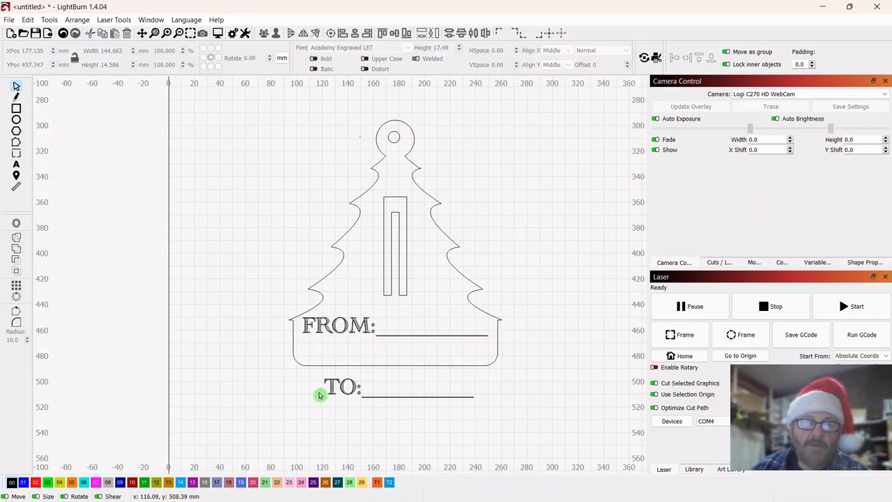
pyautogui.click(362, 395)
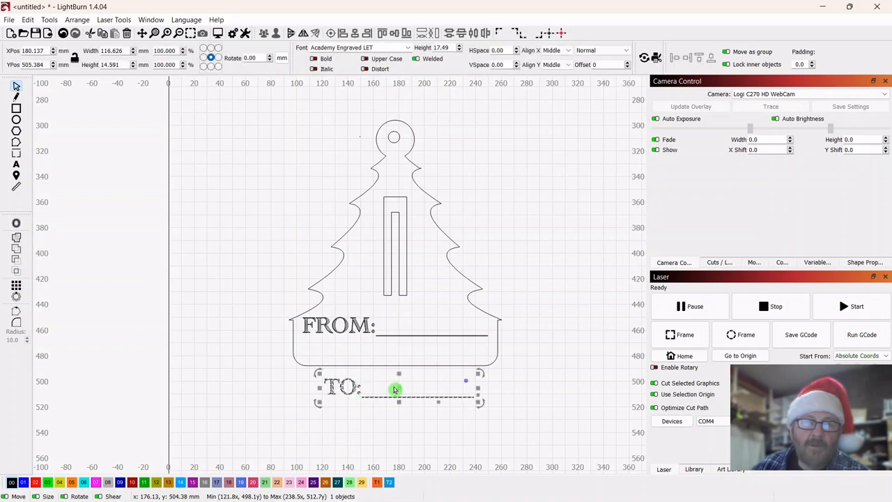
pyautogui.moveTo(401, 389); pyautogui.dragTo(405, 354)
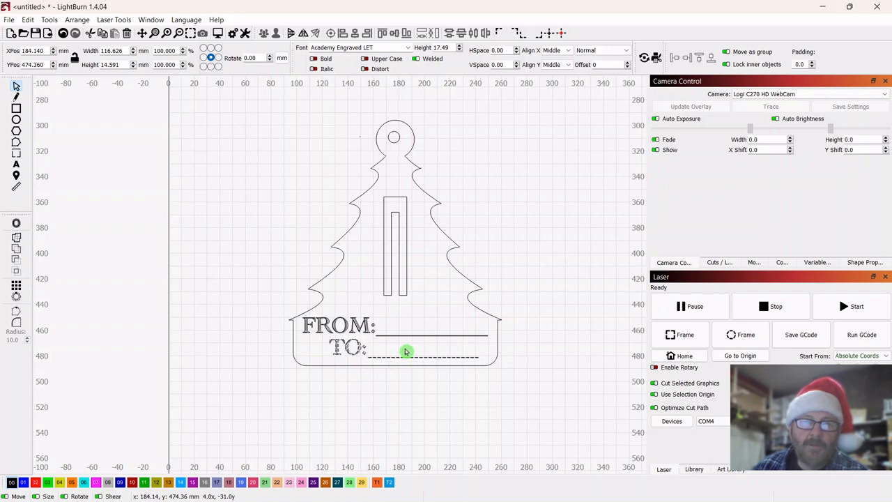
pyautogui.click(456, 381)
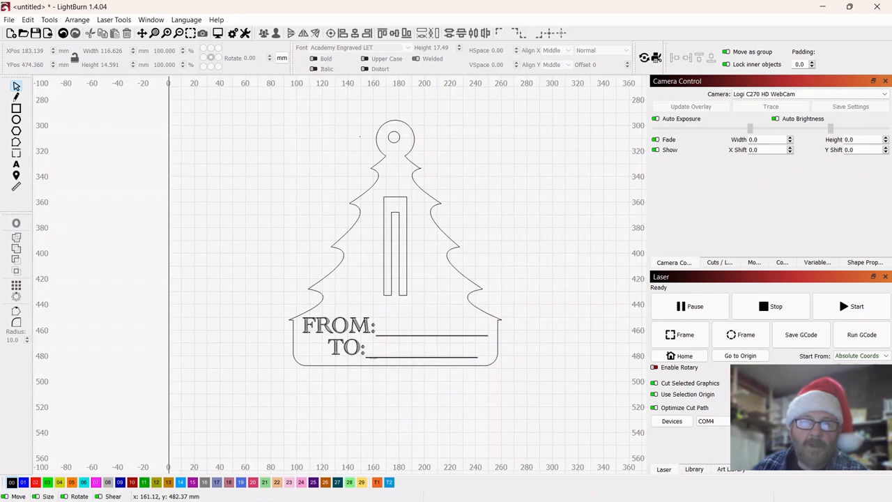
# Lengthen the TO underline with more underscores so the text is about 134.1 mm wide and ends level with the FROM underline.
pyautogui.click(363, 355)
pyautogui.press('Escape')
pyautogui.doubleClick(369, 353)
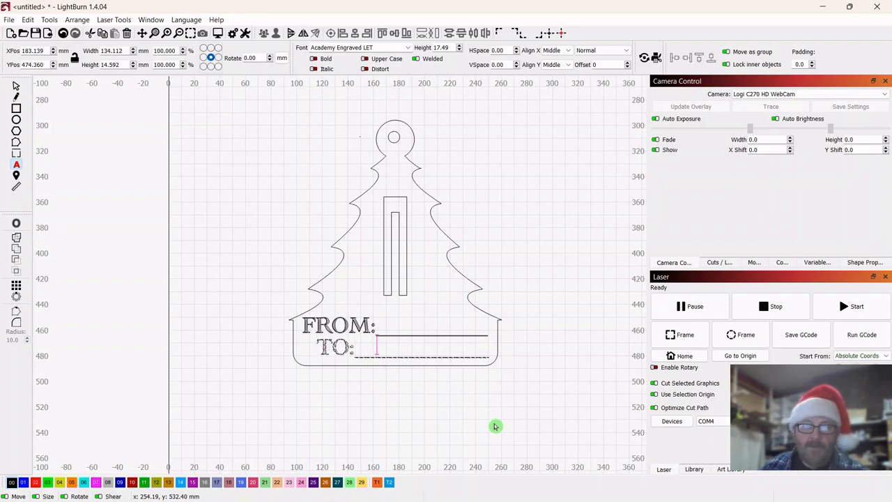
pyautogui.click(546, 228)
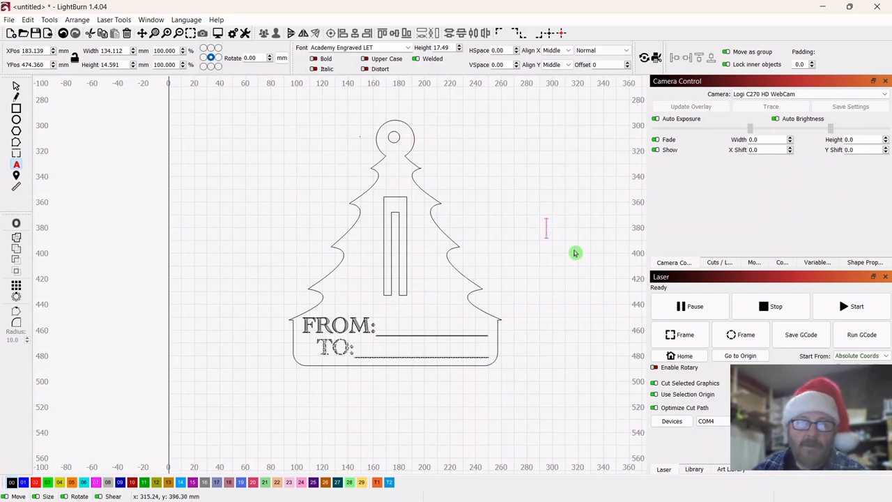
pyautogui.click(15, 87)
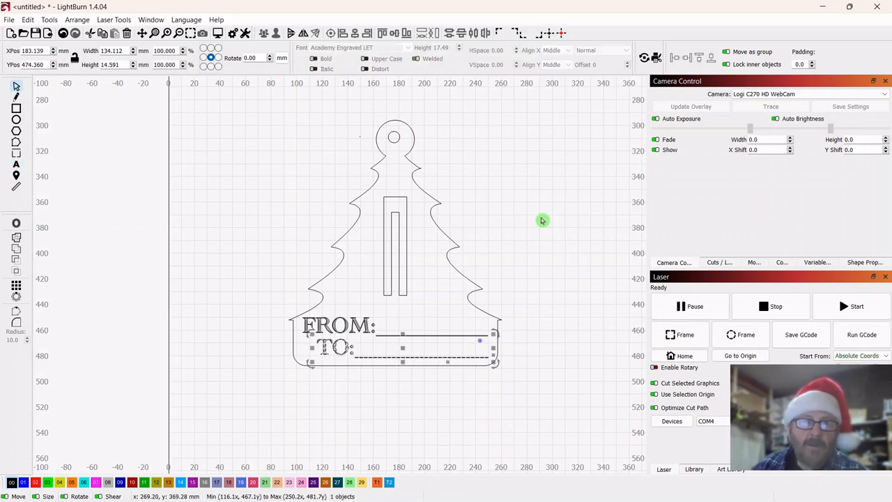
# Group the entire tree ornament, including its U-shaped cutout, hanging hole and both text lines.
pyautogui.click(512, 204)
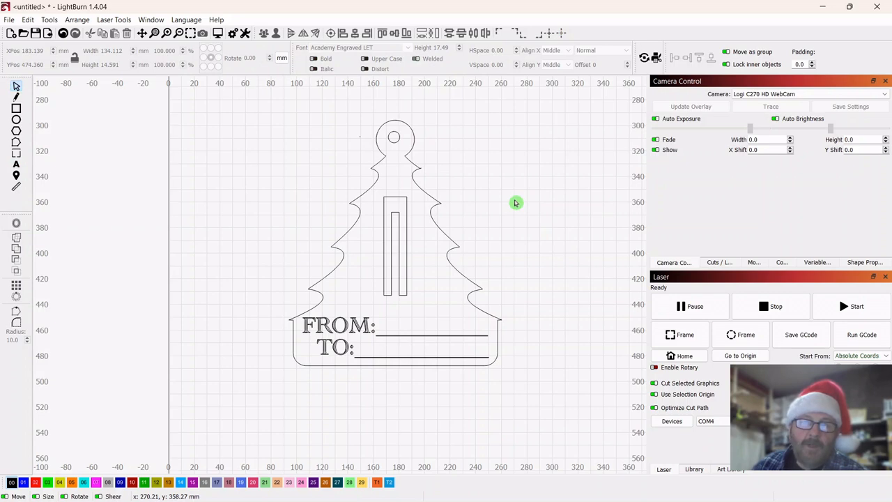
pyautogui.scroll(-2, 519, 201)
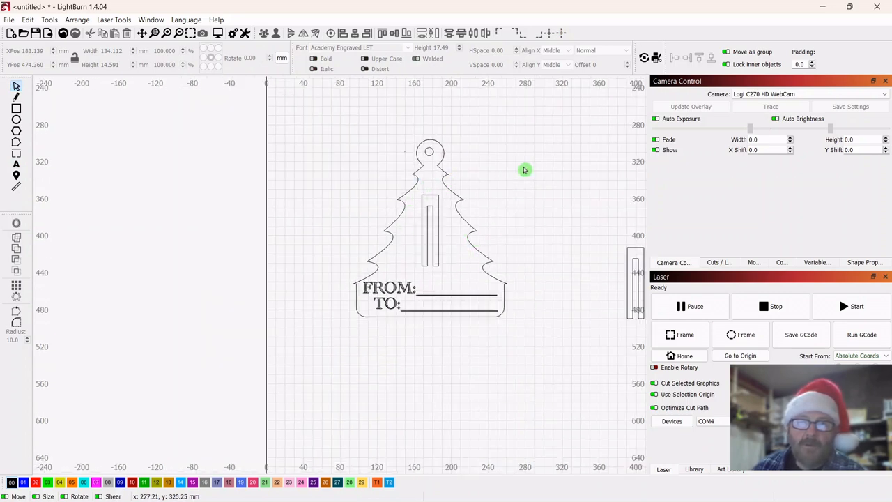
pyautogui.moveTo(528, 122); pyautogui.dragTo(348, 351)
pyautogui.rightClick(431, 230)
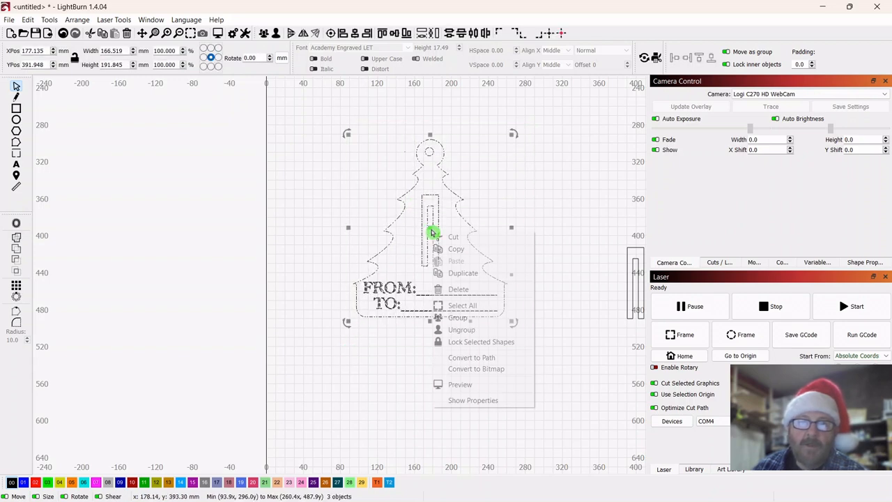
pyautogui.click(458, 317)
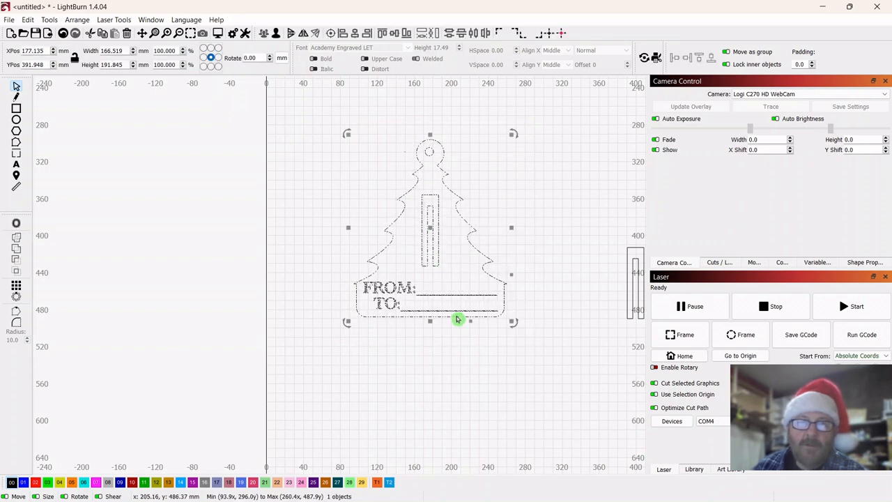
pyautogui.click(438, 376)
# Move the grouped tree ornament toward the bed's left edge, centred at about X 95, Y 440 mm.
pyautogui.scroll(2, 437, 376)
pyautogui.scroll(-4, 433, 372)
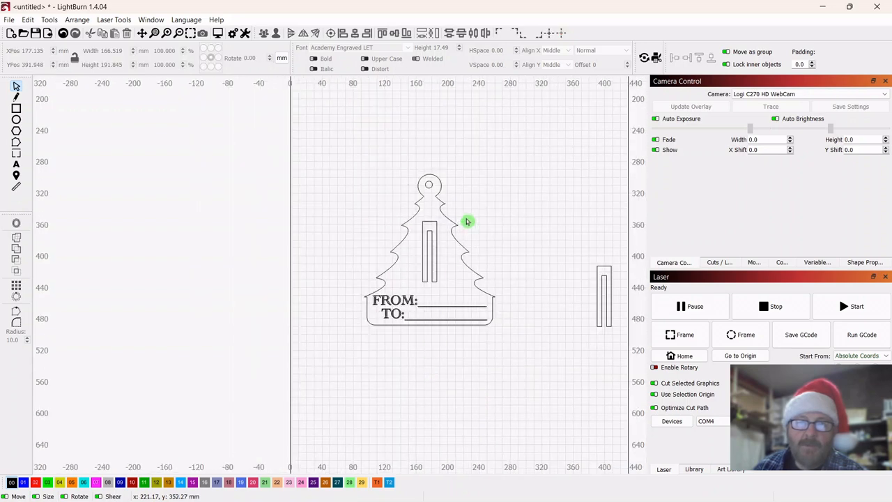
pyautogui.scroll(-1, 486, 209)
pyautogui.moveTo(486, 209); pyautogui.dragTo(193, 348)
pyautogui.moveTo(249, 243); pyautogui.dragTo(197, 275)
pyautogui.scroll(2, 272, 244)
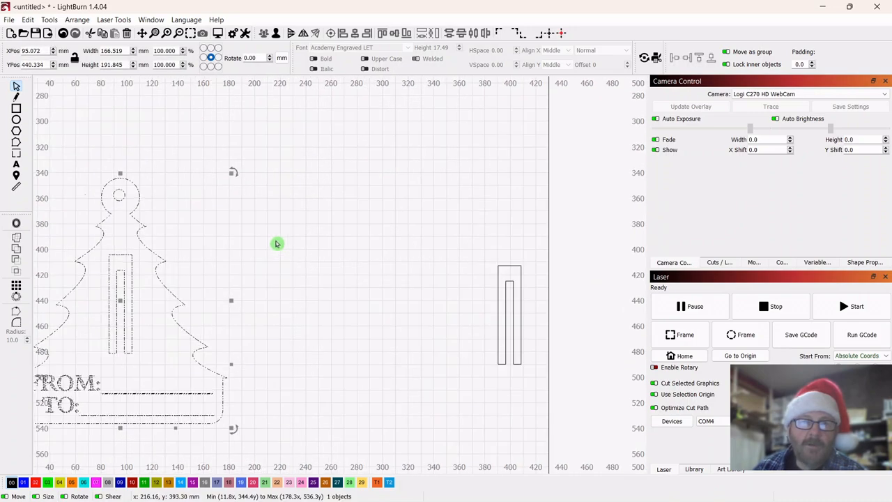
pyautogui.moveTo(332, 232); pyautogui.dragTo(356, 193)
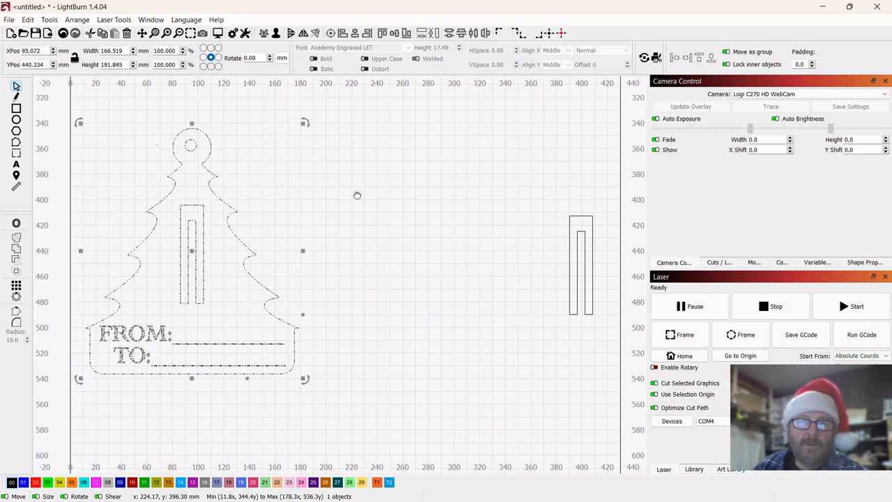
# Move the spare U-shaped cutout from the far side of the bed to just beside the tree base's lower right corner.
pyautogui.click(382, 270)
pyautogui.moveTo(607, 197); pyautogui.dragTo(309, 410)
pyautogui.click(441, 346)
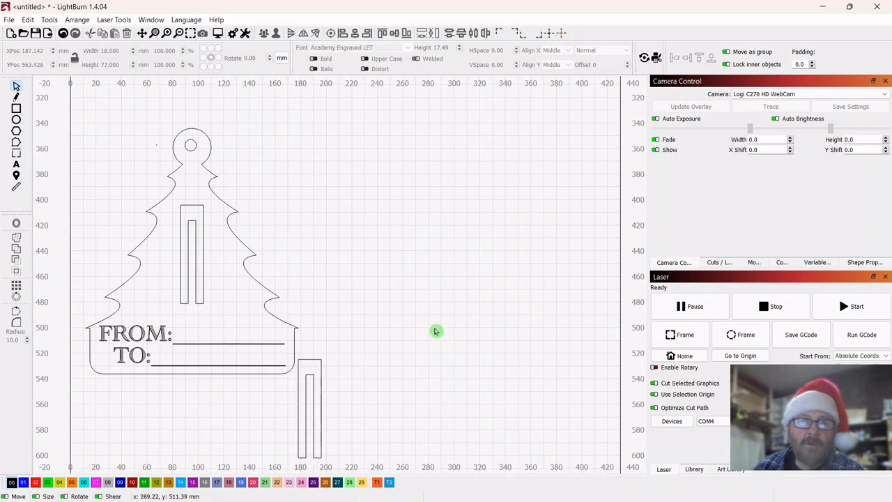
# Draw a rectangle in the empty area right of the tree and size it to 100 mm wide by 125 mm high.
pyautogui.click(17, 109)
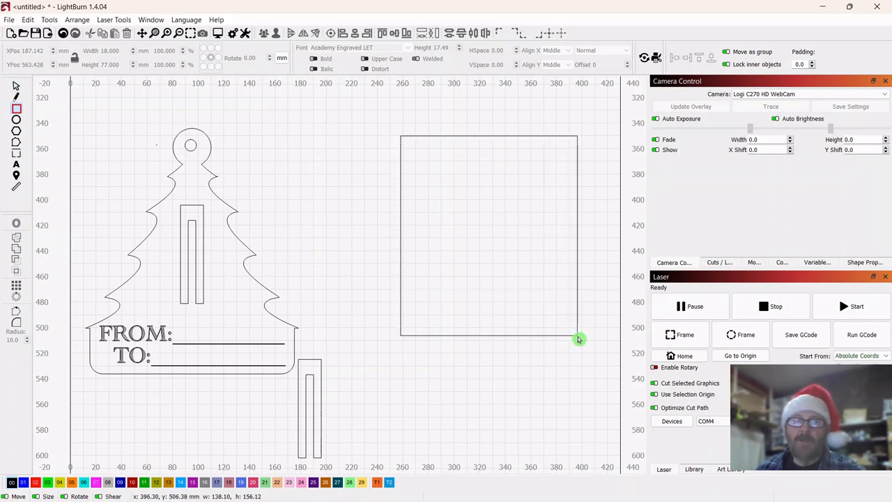
pyautogui.moveTo(578, 338); pyautogui.dragTo(578, 338)
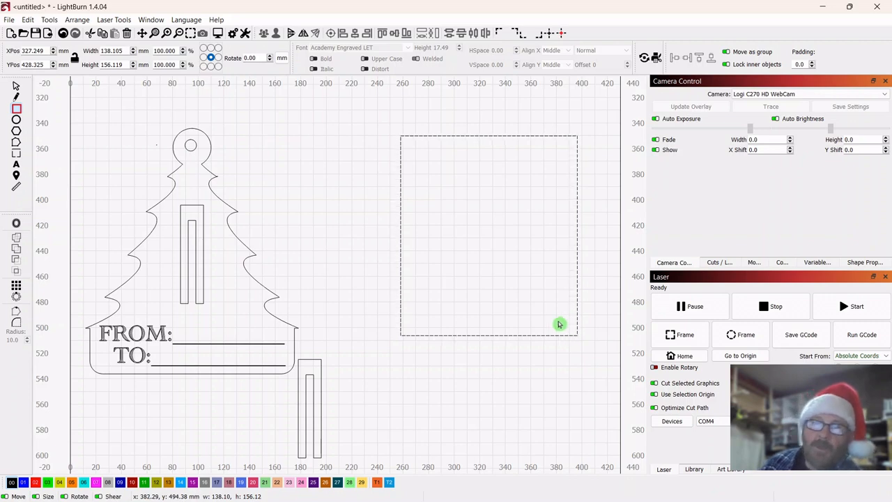
pyautogui.click(17, 88)
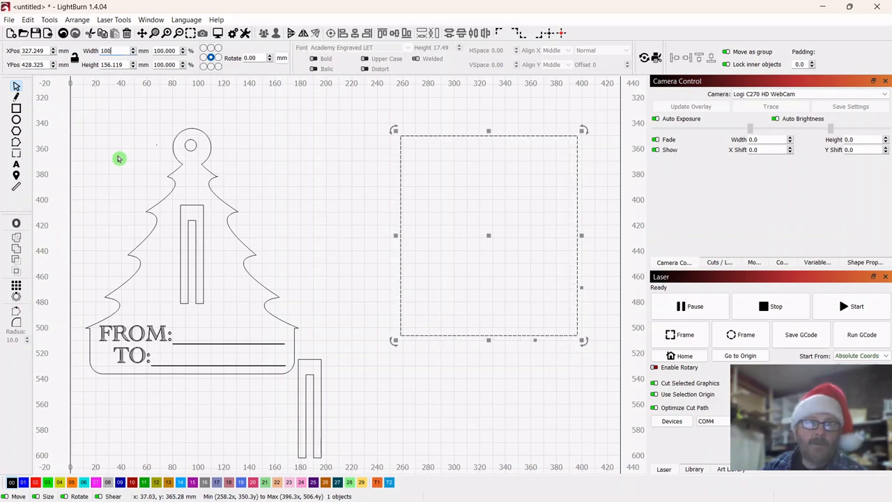
pyautogui.press('Tab')
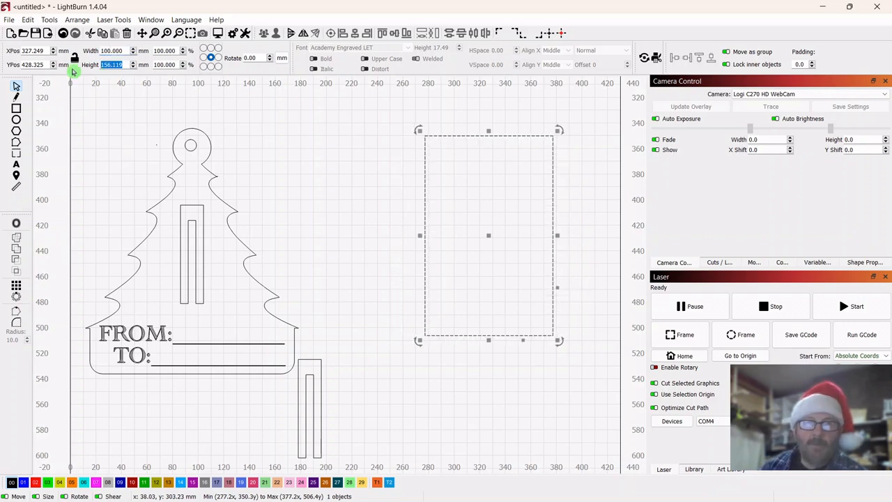
pyautogui.write('125')
pyautogui.press('Return')
pyautogui.click(331, 138)
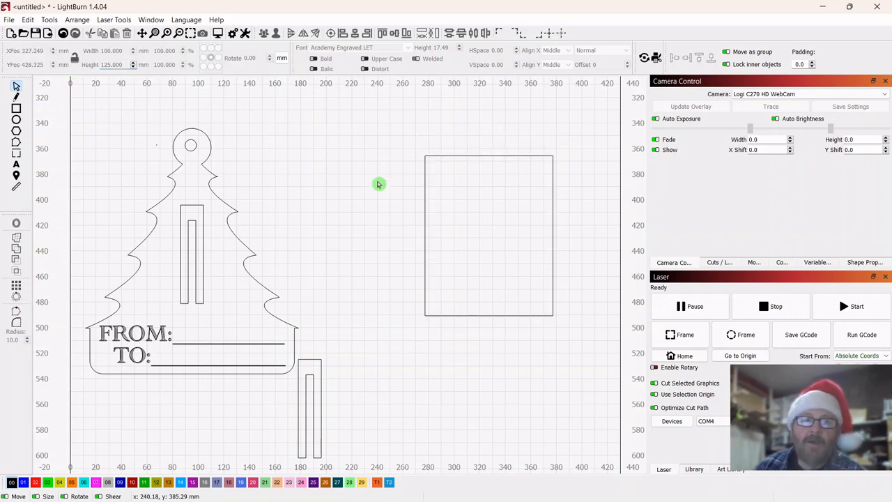
# Enlarge the rectangle to about 116 by 145 mm and reposition it at about X 300, Y 452 mm.
pyautogui.click(478, 203)
pyautogui.moveTo(490, 235); pyautogui.dragTo(439, 270)
pyautogui.click(438, 271)
pyautogui.moveTo(507, 184); pyautogui.dragTo(527, 164)
pyautogui.moveTo(450, 255); pyautogui.dragTo(455, 270)
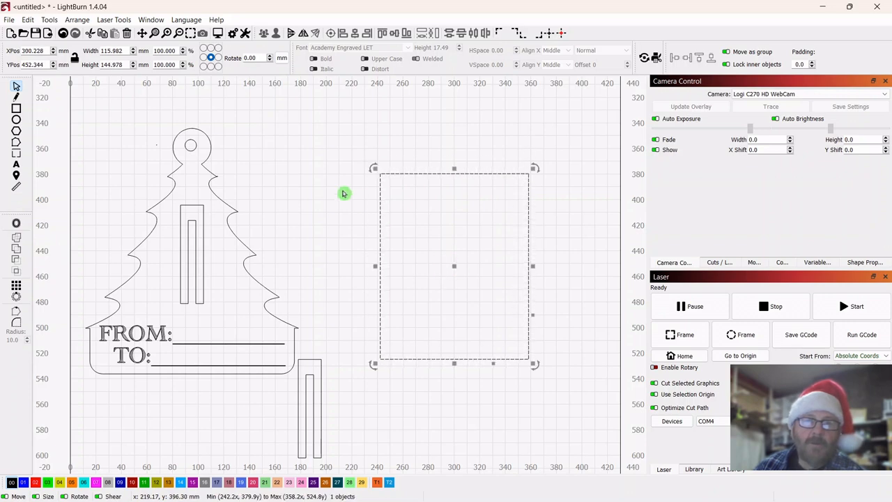
pyautogui.click(309, 174)
pyautogui.moveTo(472, 200); pyautogui.dragTo(472, 200)
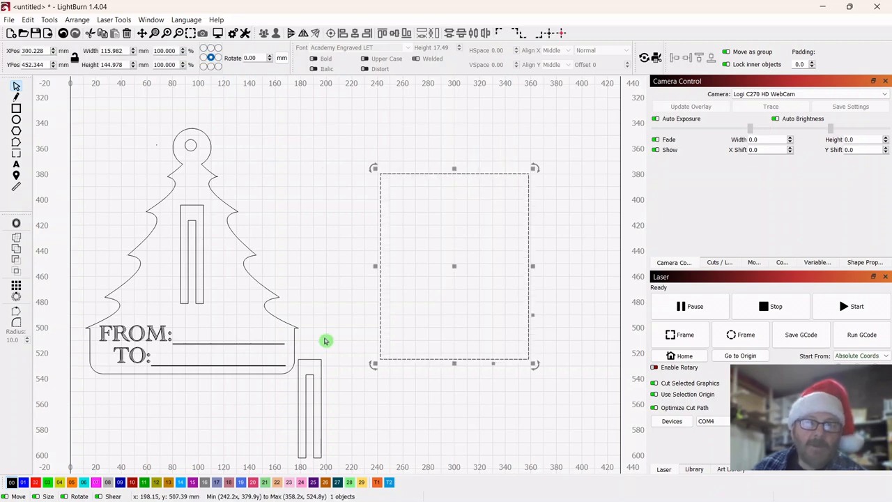
# Round all four rectangle corners with a 10 mm radius and shift the shape to about X 308, Y 443 mm.
pyautogui.click(17, 324)
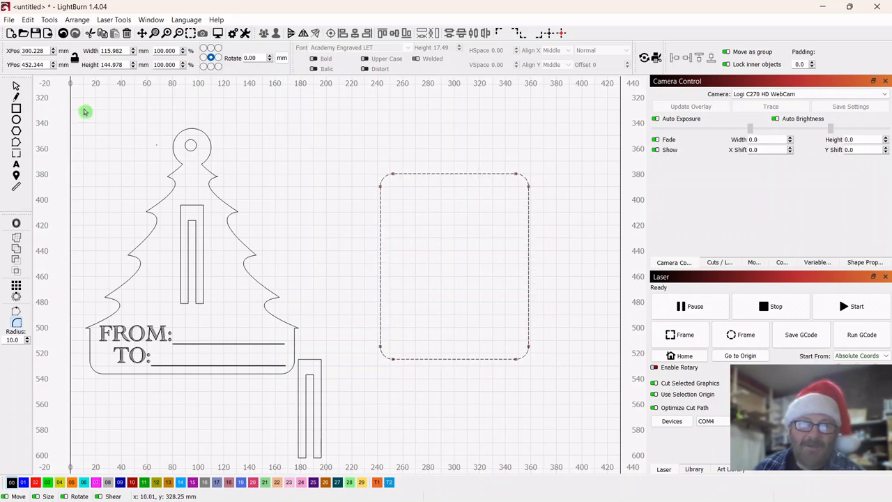
pyautogui.click(17, 87)
pyautogui.click(425, 173)
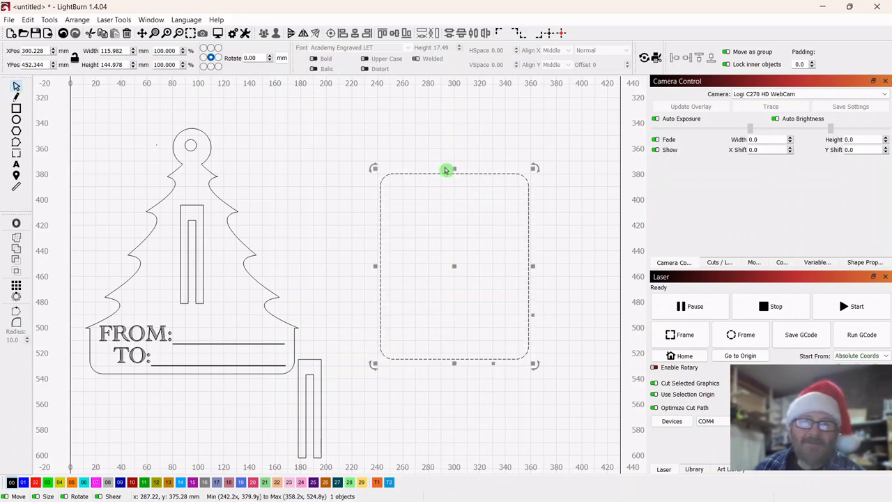
pyautogui.moveTo(456, 266)
pyautogui.mouseDown()
pyautogui.moveTo(476, 243)
pyautogui.moveTo(467, 255)
pyautogui.mouseUp()
pyautogui.click(339, 181)
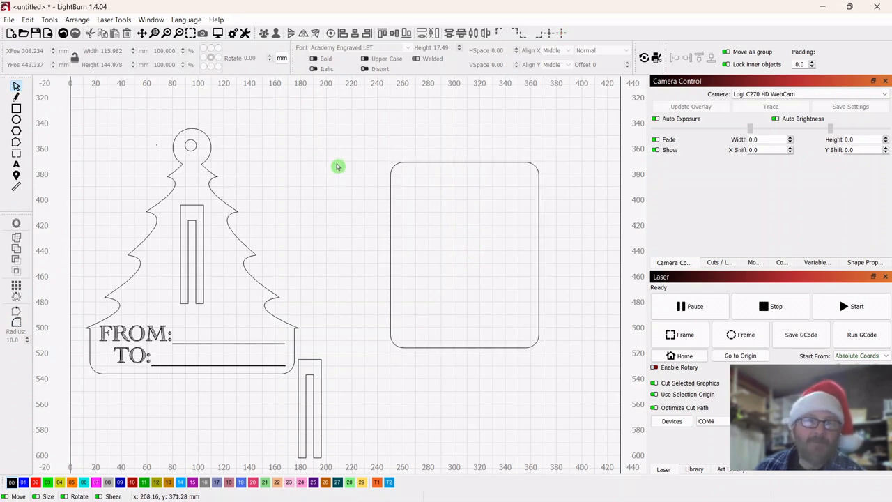
# Draw a circle about 32 mm across over the rounded rectangle's top edge and align their vertical centrelines.
pyautogui.click(16, 121)
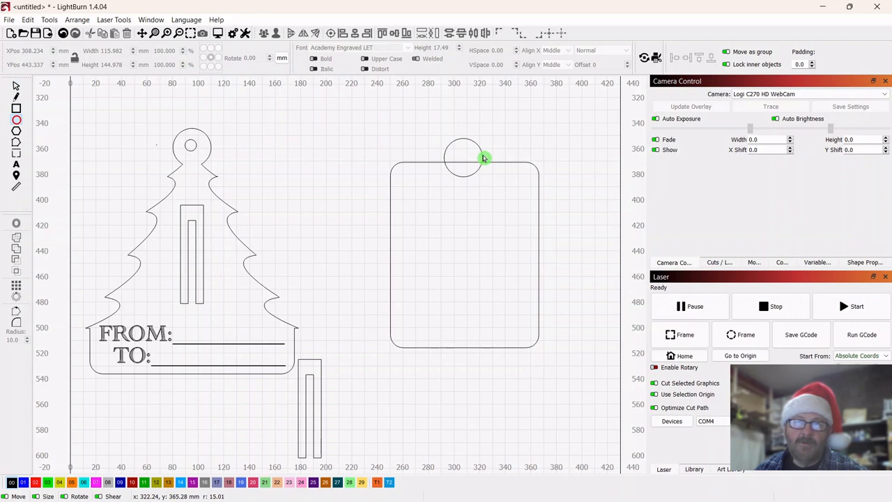
pyautogui.moveTo(486, 159); pyautogui.dragTo(486, 159)
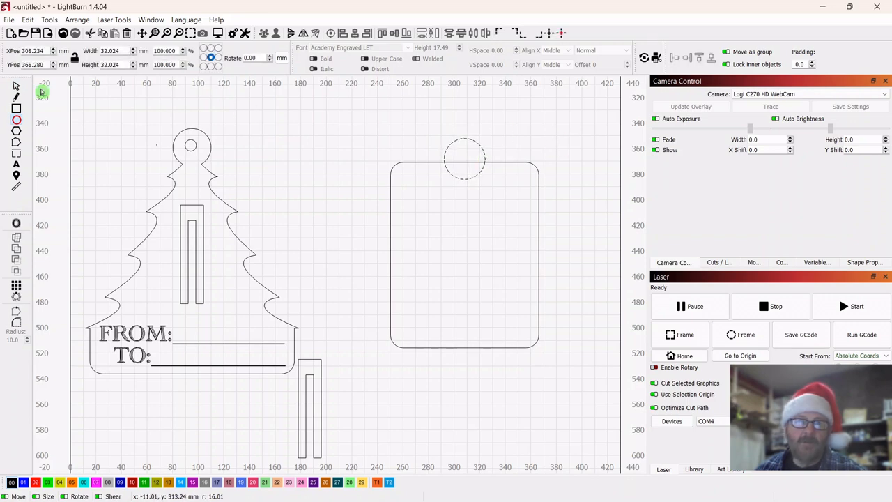
pyautogui.click(17, 86)
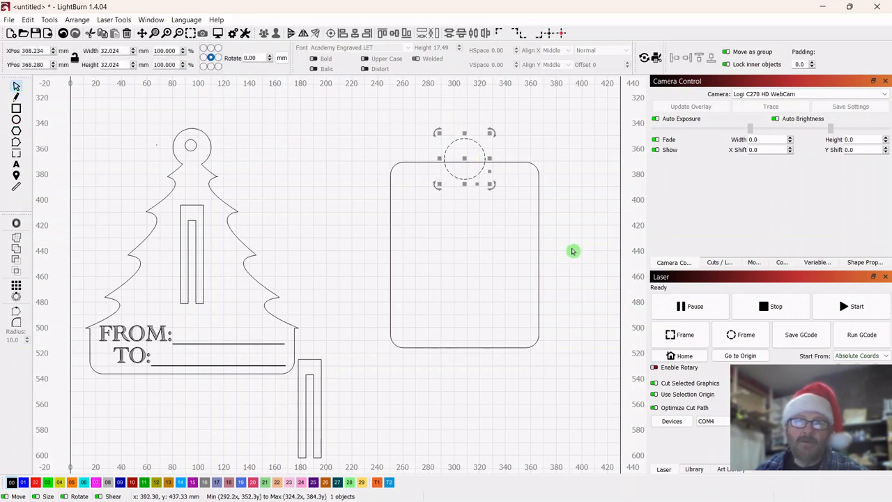
pyautogui.keyDown('shift'); pyautogui.click(510, 278); pyautogui.keyUp('shift')
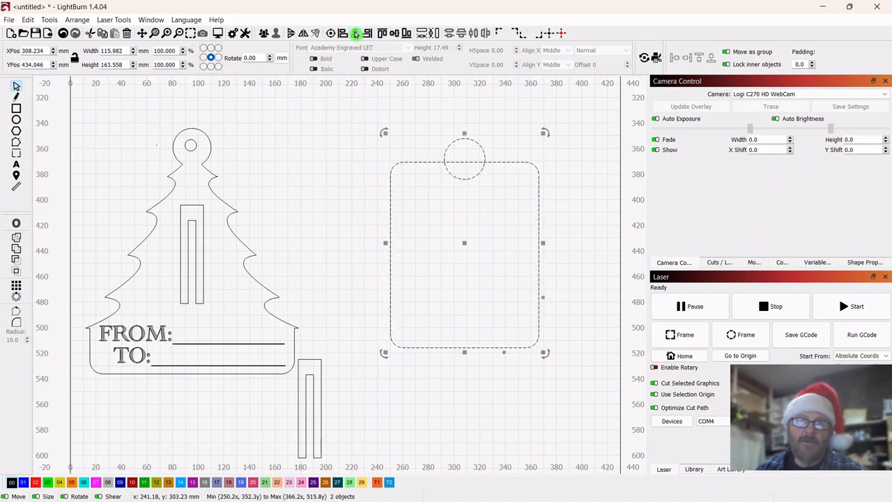
pyautogui.click(317, 174)
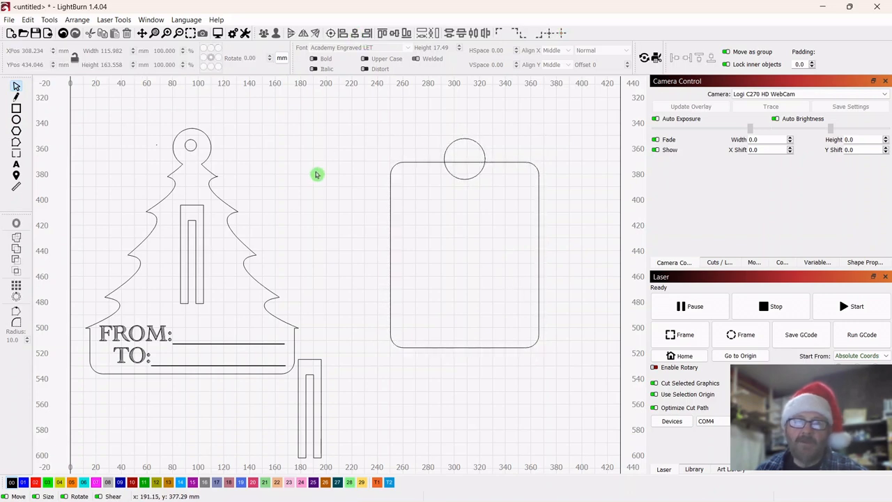
# Weld the circle and the rounded rectangle into a single tag outline with a hanging tab.
pyautogui.click(468, 151)
pyautogui.keyDown('shift'); pyautogui.click(518, 247); pyautogui.keyUp('shift')
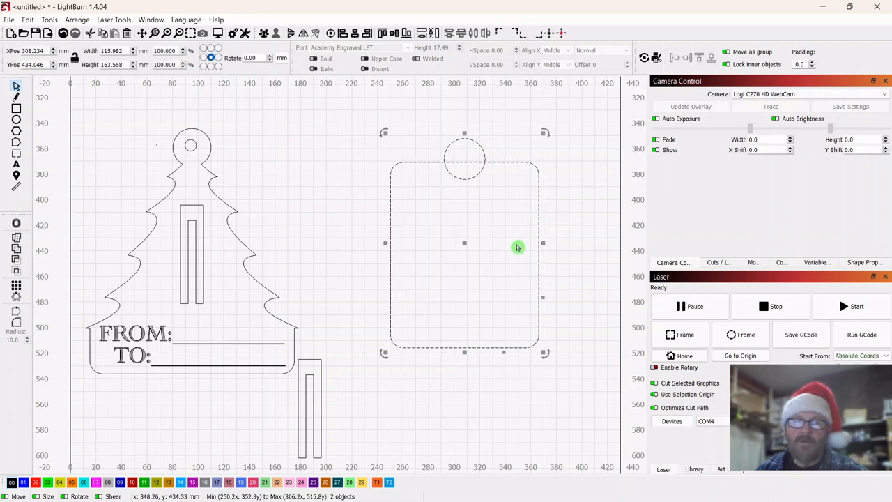
pyautogui.click(17, 239)
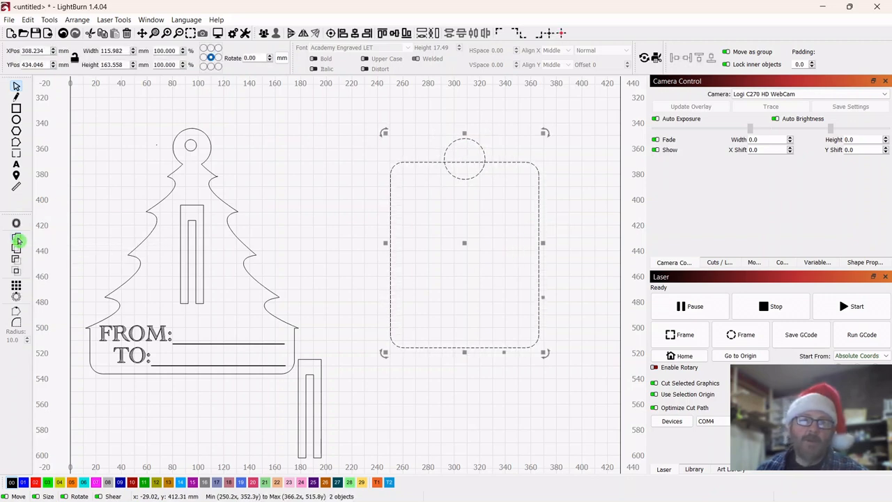
pyautogui.click(286, 122)
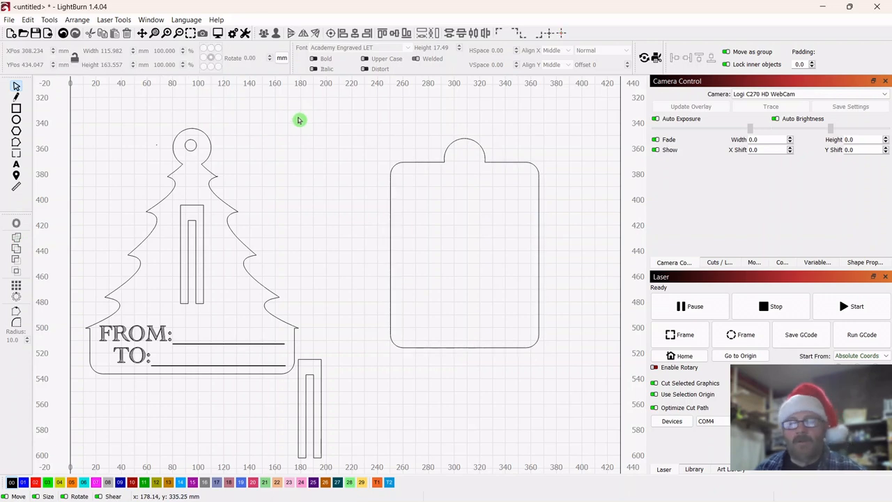
# Add a hanging hole about 8 mm in diameter inside the tag's tab, centred horizontally.
pyautogui.click(16, 121)
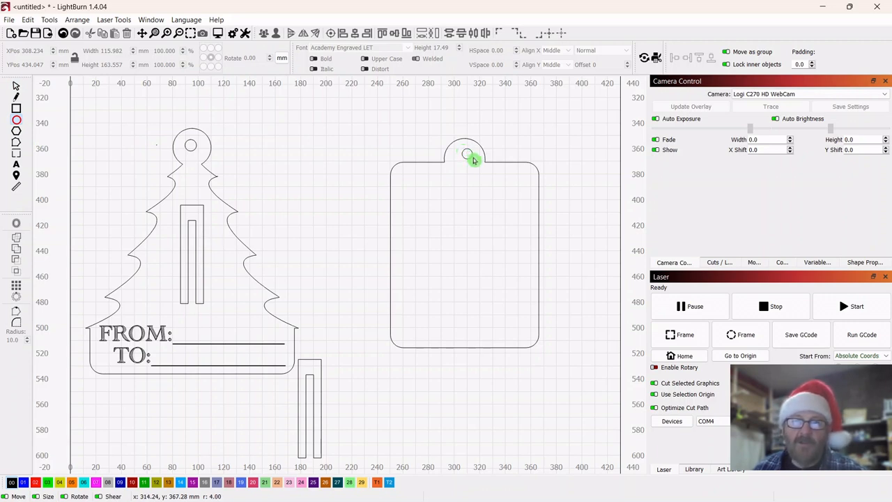
pyautogui.moveTo(473, 161); pyautogui.dragTo(473, 159)
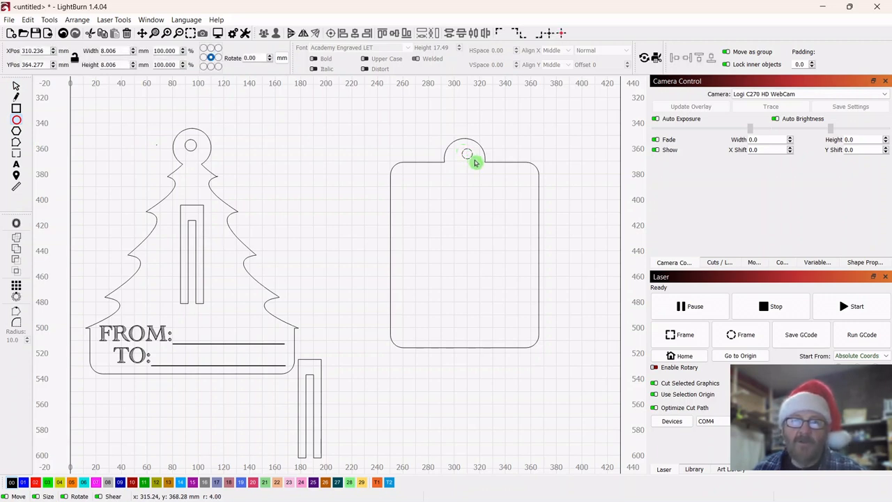
pyautogui.click(15, 89)
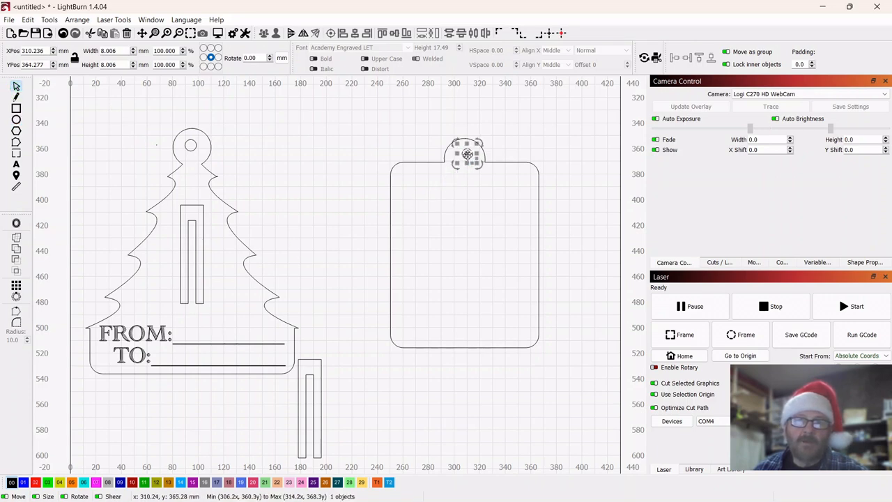
pyautogui.moveTo(468, 154); pyautogui.dragTo(467, 160)
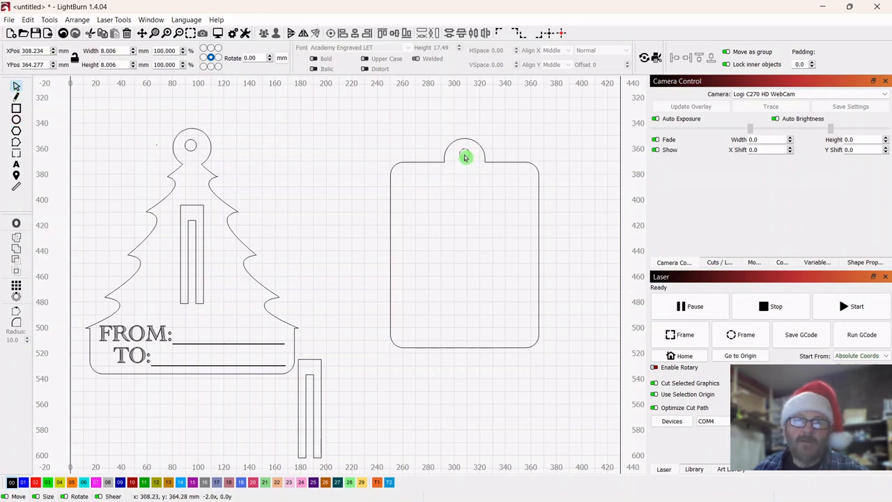
pyautogui.click(318, 155)
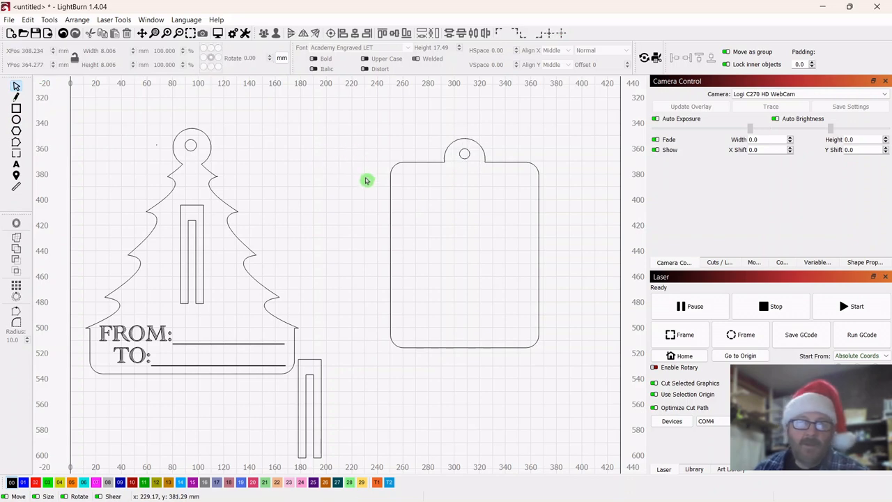
# Move the spare U-shaped cutout into the middle of the tag and rotate it 90° clockwise.
pyautogui.scroll(-2, 348, 193)
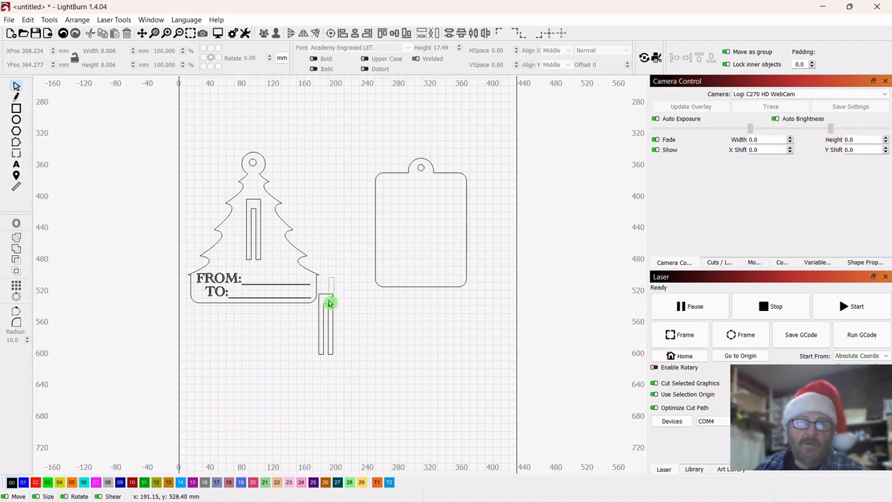
pyautogui.click(337, 339)
pyautogui.moveTo(326, 323); pyautogui.dragTo(421, 235)
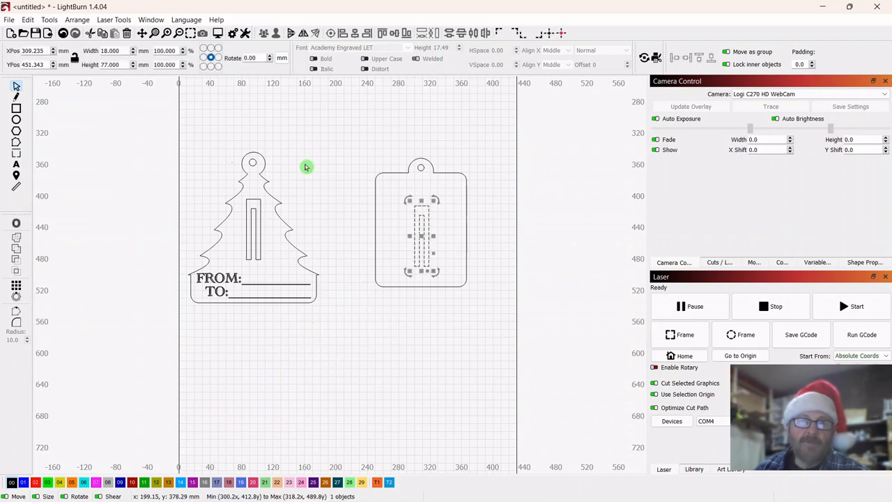
pyautogui.click(74, 20)
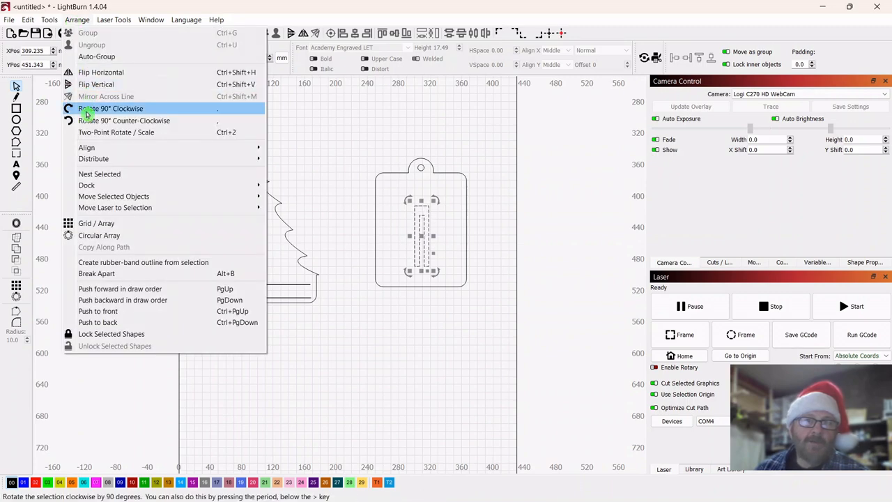
pyautogui.click(88, 110)
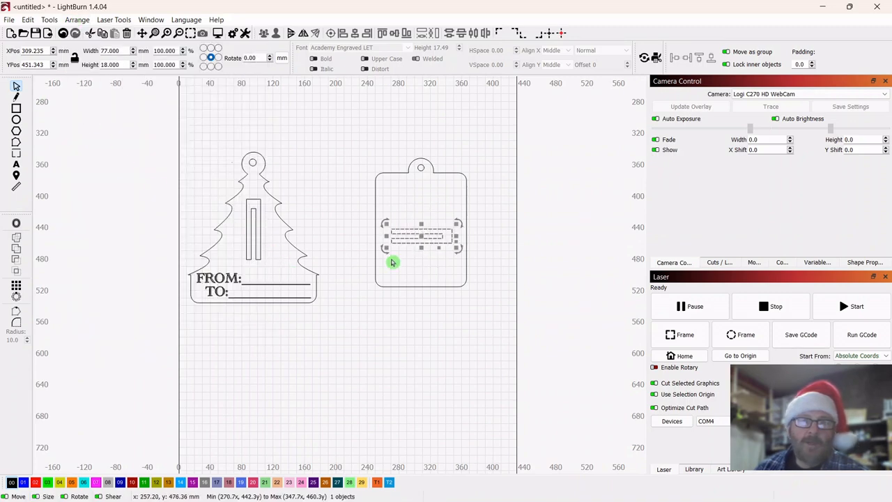
# Move the U-shaped cutout to the lower part of the tag and align its vertical centreline with the tag outline.
pyautogui.moveTo(423, 238); pyautogui.dragTo(420, 265)
pyautogui.scroll(5, 418, 315)
pyautogui.scroll(-3, 327, 336)
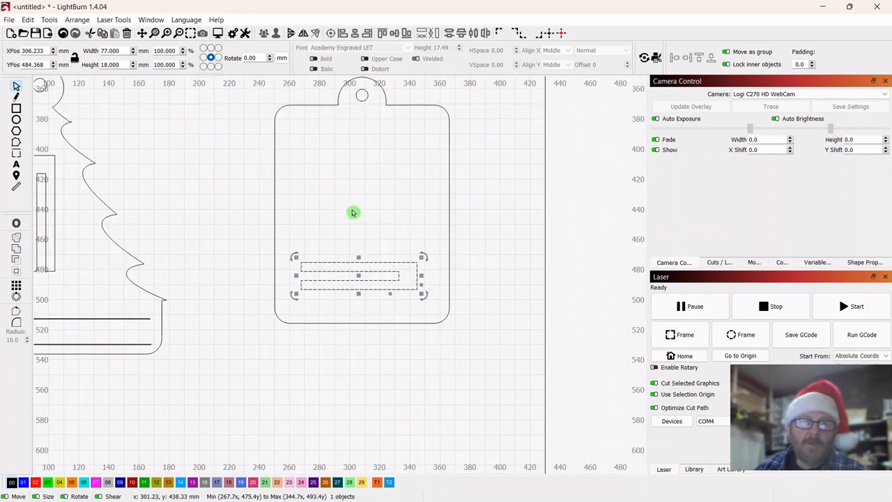
pyautogui.keyDown('shift'); pyautogui.click(450, 198); pyautogui.keyUp('shift')
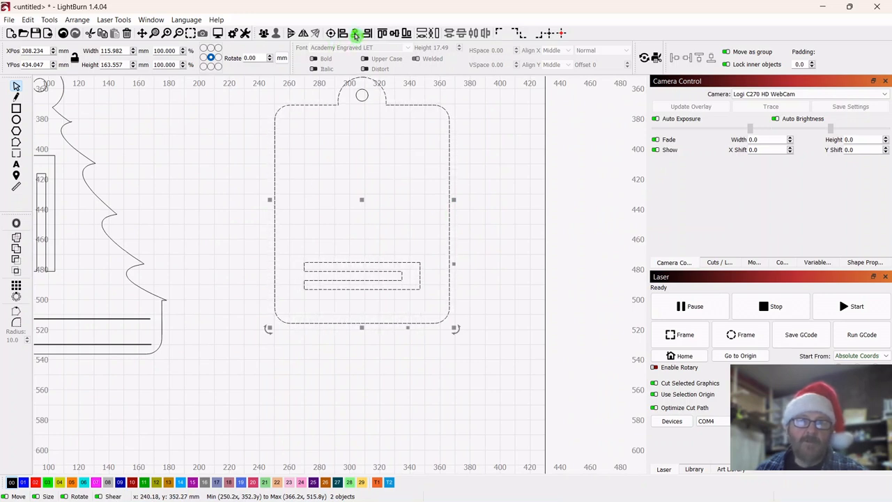
pyautogui.click(485, 175)
pyautogui.scroll(-1, 486, 187)
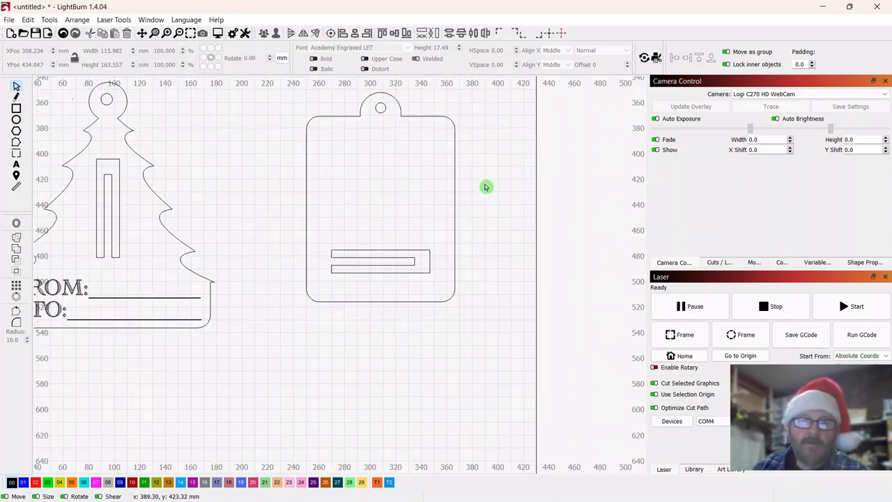
# Import the artwork file 2reindeer-team.svg into the project.
pyautogui.moveTo(499, 164); pyautogui.dragTo(476, 230)
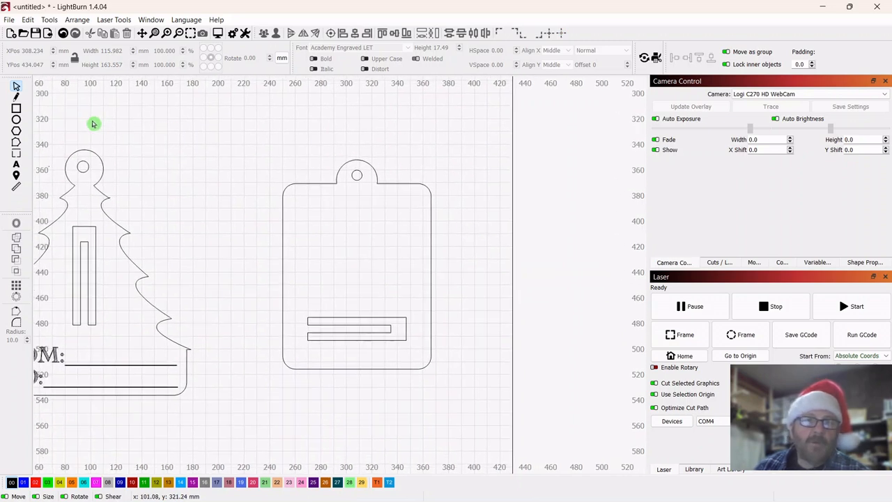
pyautogui.click(47, 34)
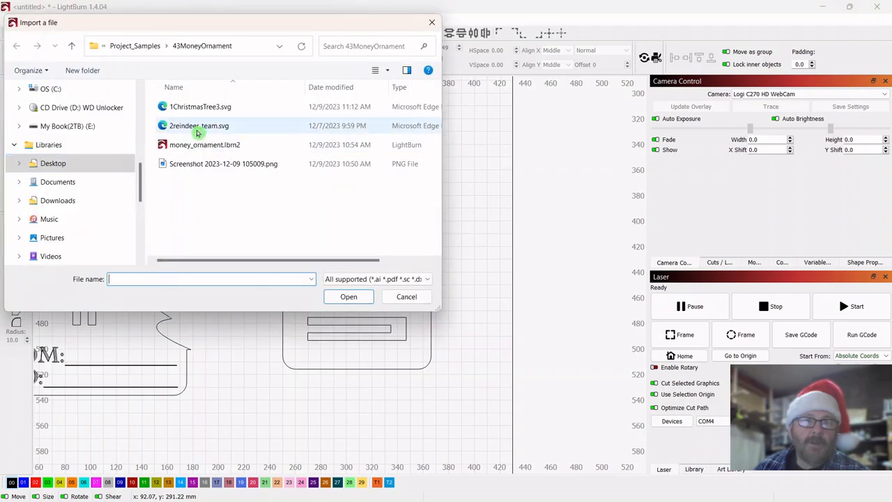
pyautogui.doubleClick(196, 127)
pyautogui.scroll(-3, 217, 132)
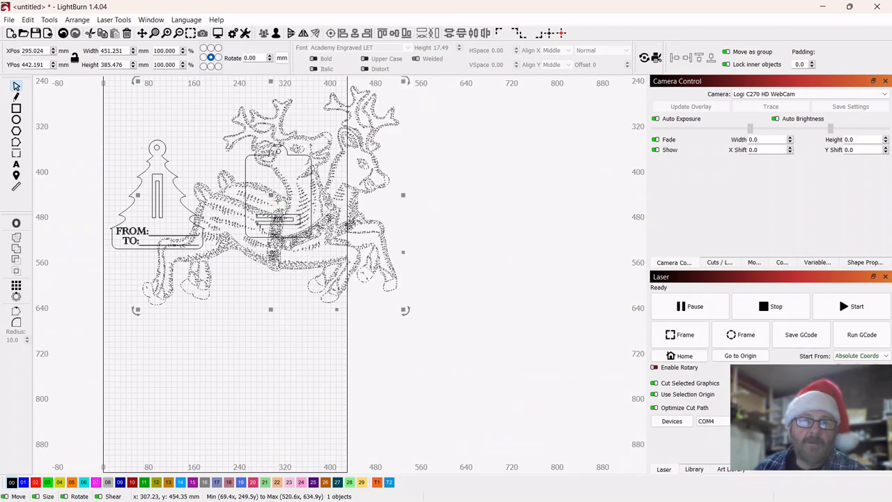
# Scale the reindeer artwork to about 63 mm wide, place it above the tag's cutout and assign it to green layer 03.
pyautogui.moveTo(270, 194); pyautogui.dragTo(331, 249)
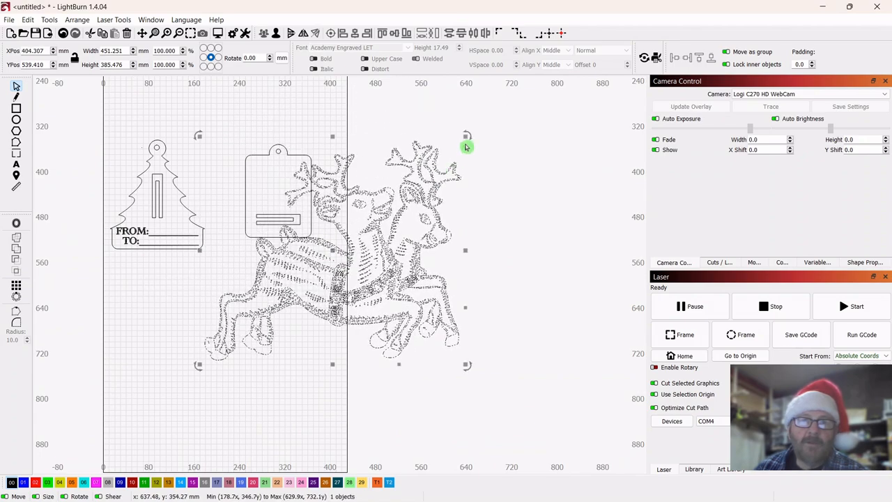
pyautogui.moveTo(466, 135); pyautogui.dragTo(258, 313)
pyautogui.moveTo(229, 340); pyautogui.dragTo(280, 187)
pyautogui.scroll(5, 288, 272)
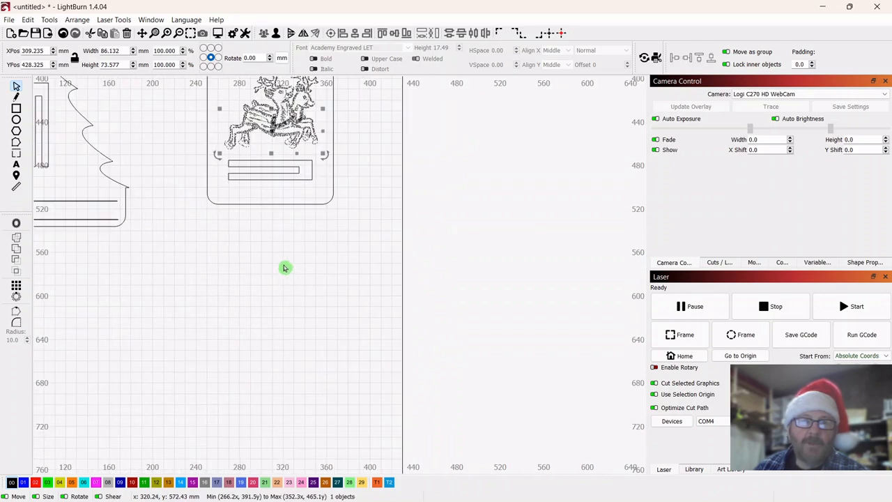
pyautogui.moveTo(437, 381); pyautogui.dragTo(432, 389)
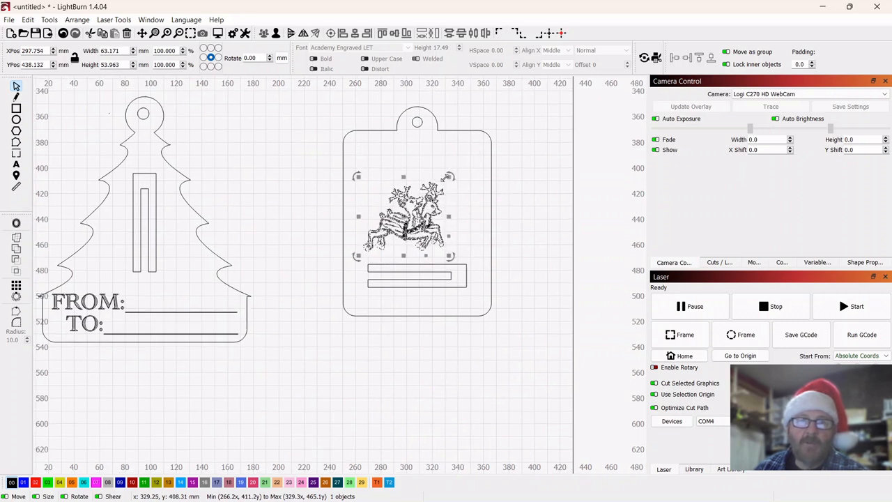
pyautogui.moveTo(403, 220); pyautogui.dragTo(414, 210)
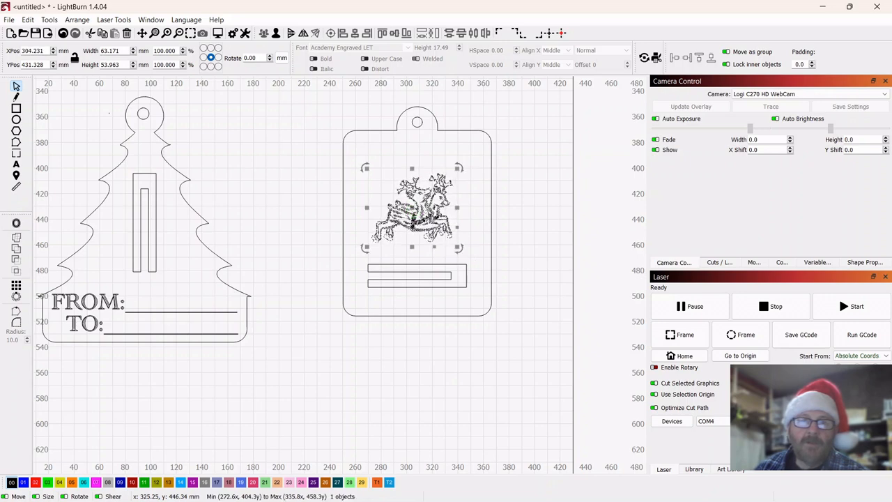
pyautogui.click(48, 482)
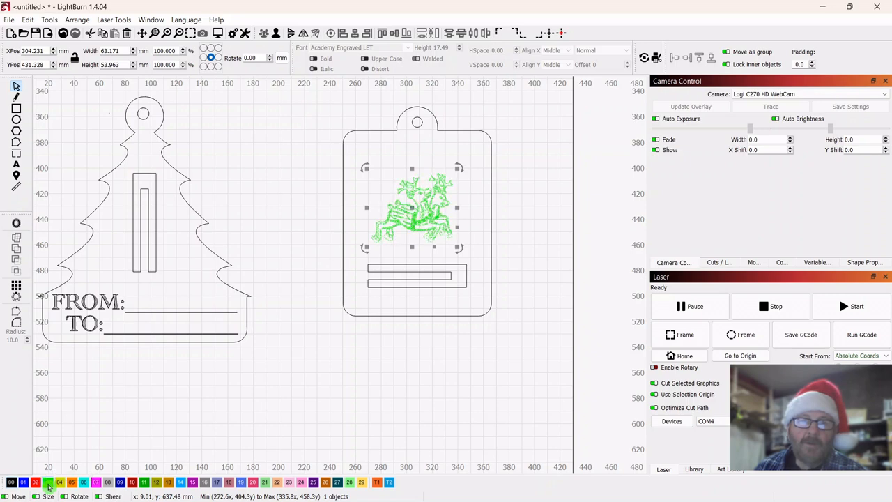
# Ungroup the Christmas tree ornament so its text lines can be selected separately.
pyautogui.click(68, 300)
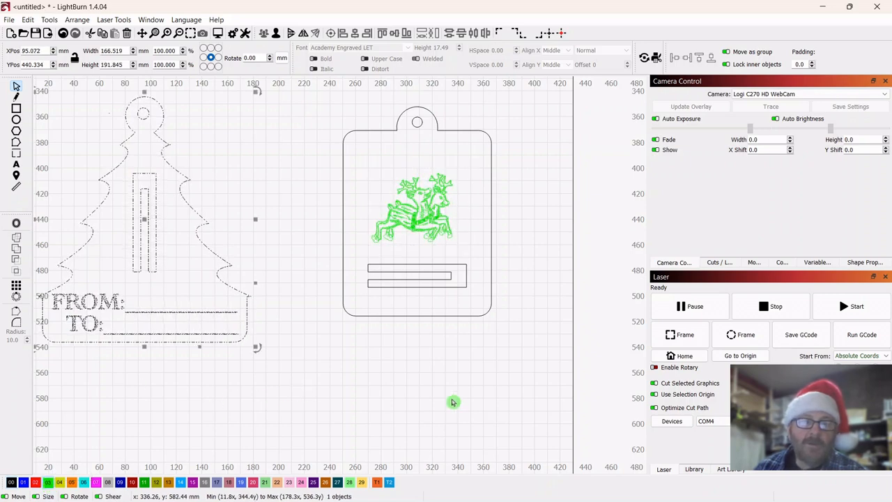
pyautogui.scroll(-2, 424, 374)
pyautogui.moveTo(393, 380); pyautogui.dragTo(434, 348)
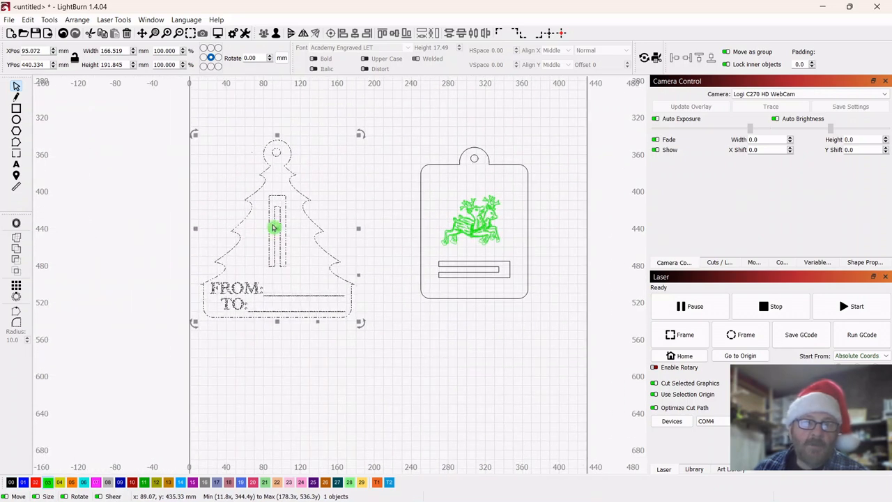
pyautogui.rightClick(279, 230)
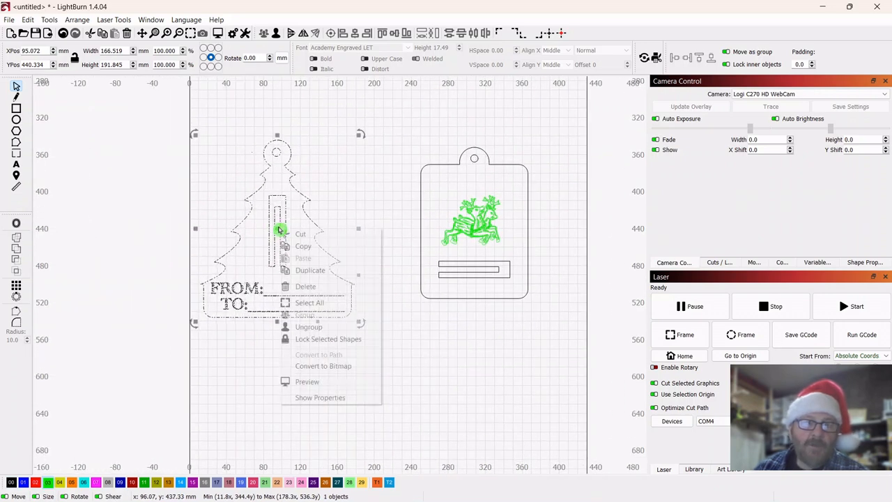
pyautogui.click(299, 326)
pyautogui.click(362, 378)
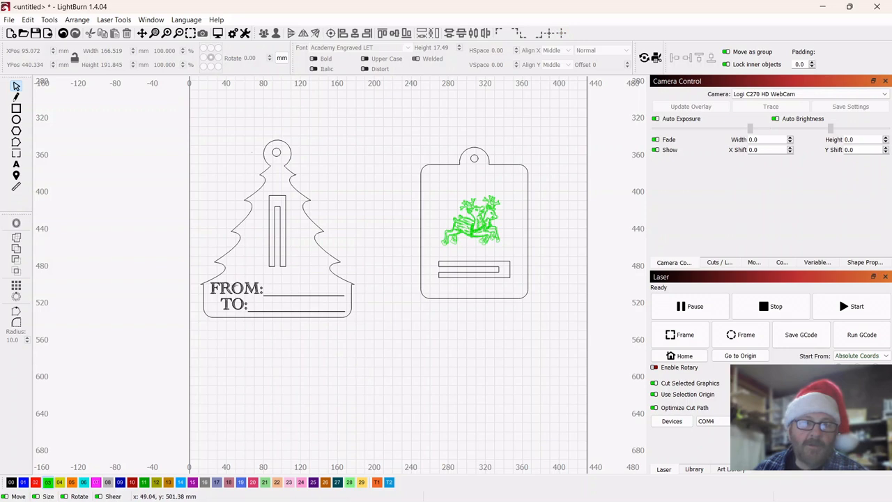
# Assign the tree's FROM and TO text lines to green layer 03.
pyautogui.click(234, 285)
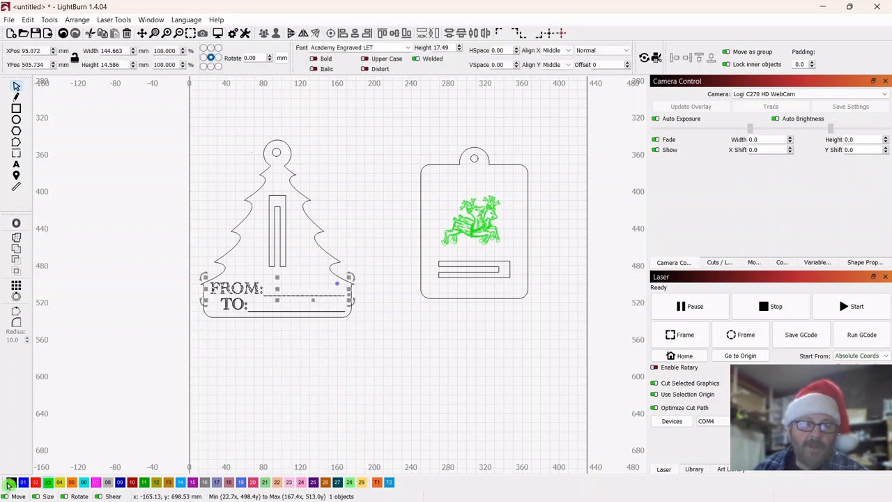
pyautogui.click(246, 381)
pyautogui.click(241, 305)
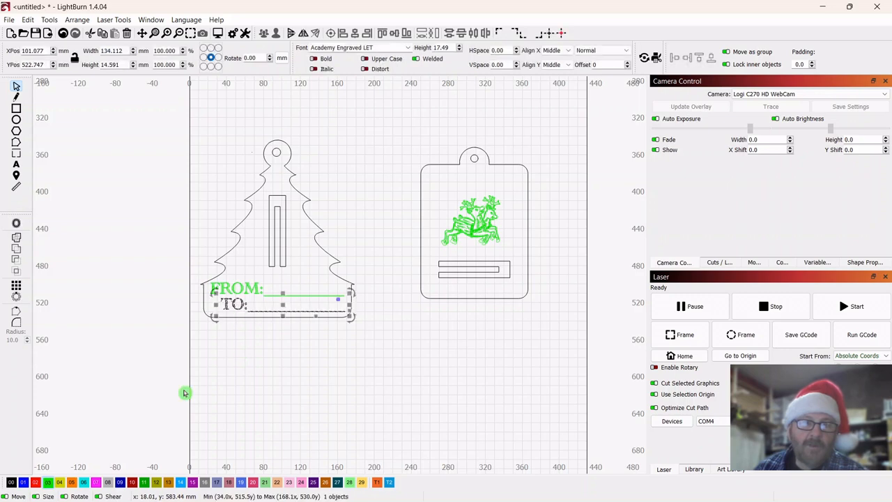
pyautogui.click(251, 410)
# Group the tree outline, its cutout and both text lines back into one object.
pyautogui.moveTo(340, 153); pyautogui.dragTo(245, 357)
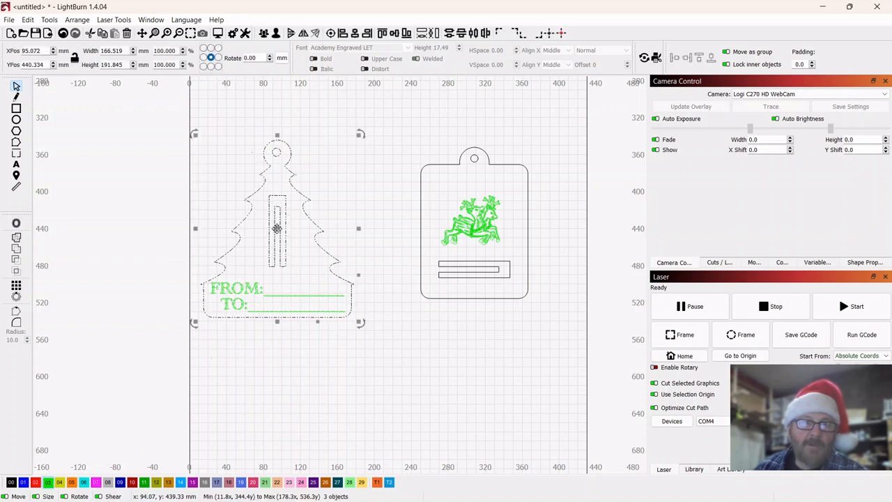
pyautogui.rightClick(280, 230)
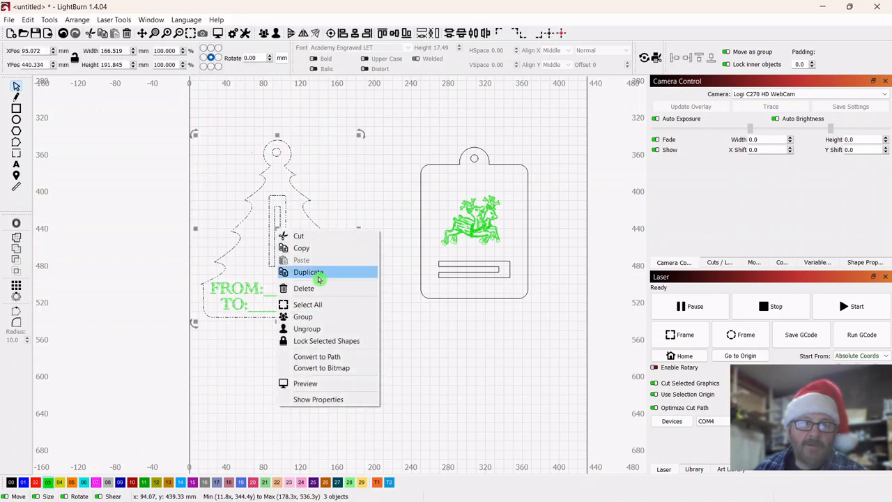
pyautogui.click(301, 316)
pyautogui.click(341, 368)
# Add the text "A COUPLE OF BUCKS" above the tag.
pyautogui.scroll(-1, 349, 371)
pyautogui.scroll(4, 348, 371)
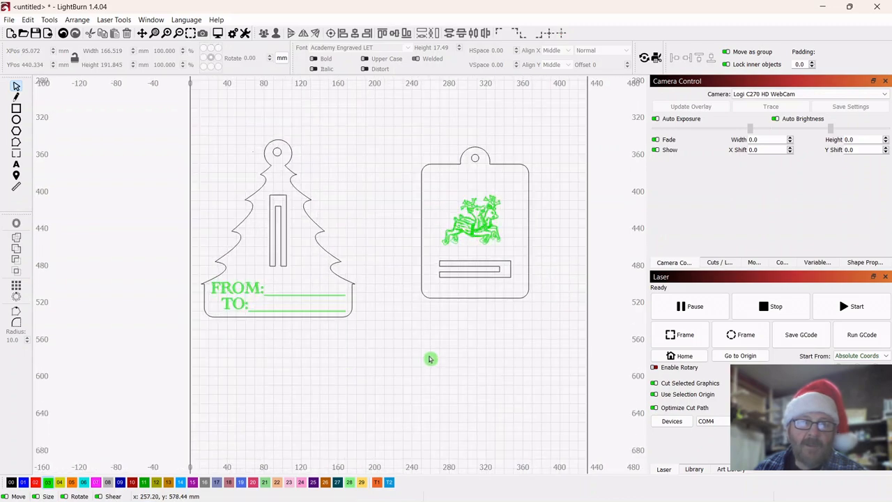
pyautogui.moveTo(413, 352); pyautogui.dragTo(404, 403)
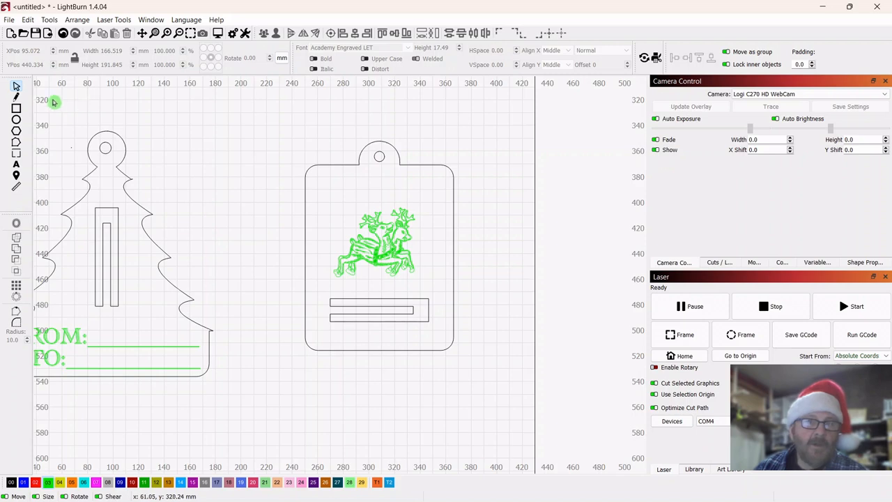
pyautogui.click(18, 167)
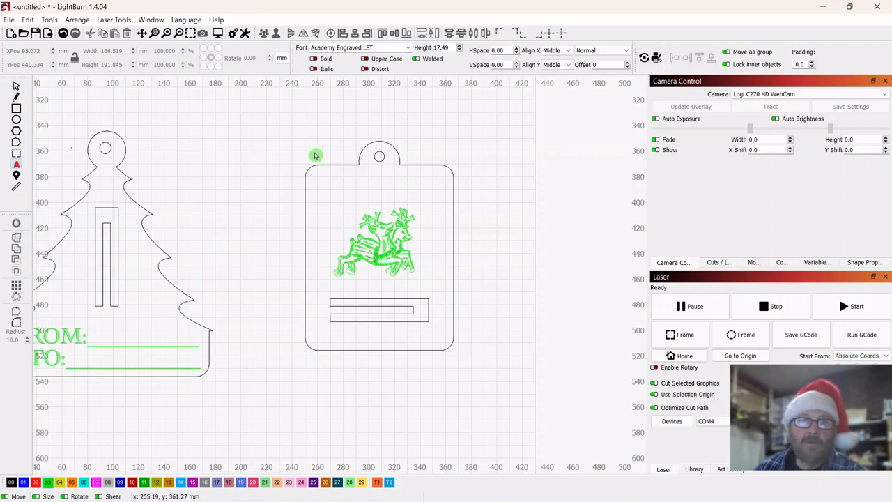
pyautogui.click(317, 127)
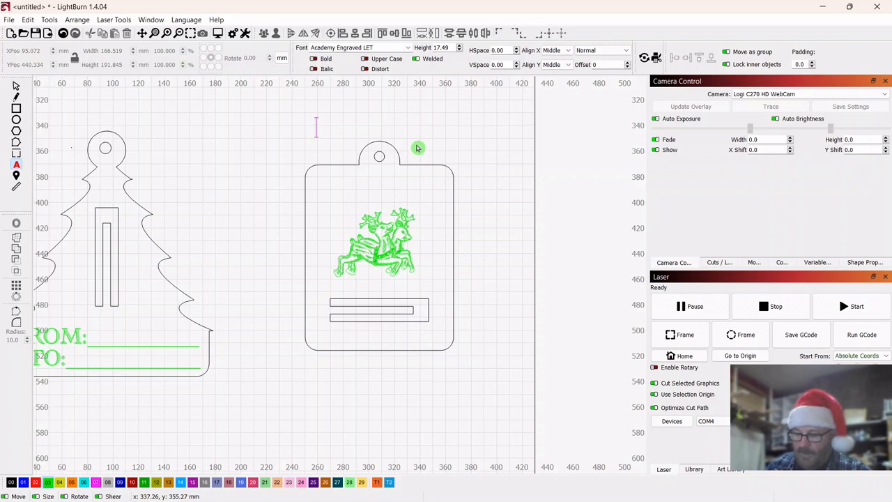
pyautogui.write('A COUP')
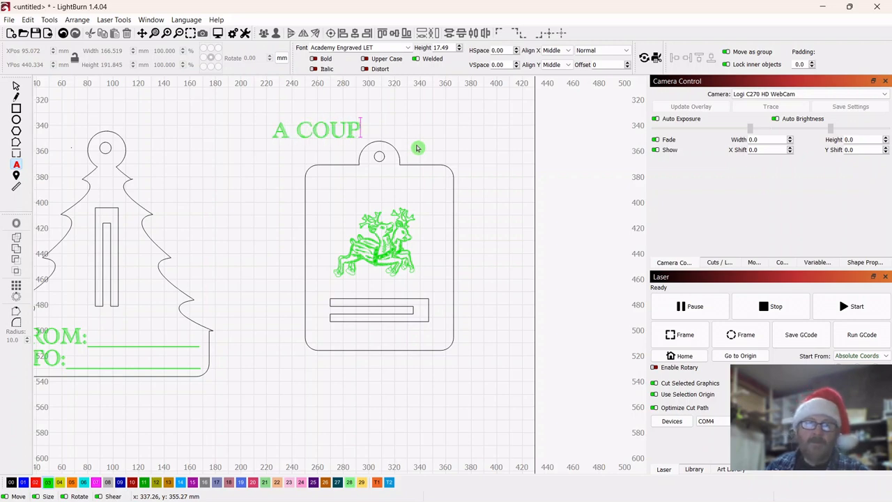
pyautogui.write('OF ')
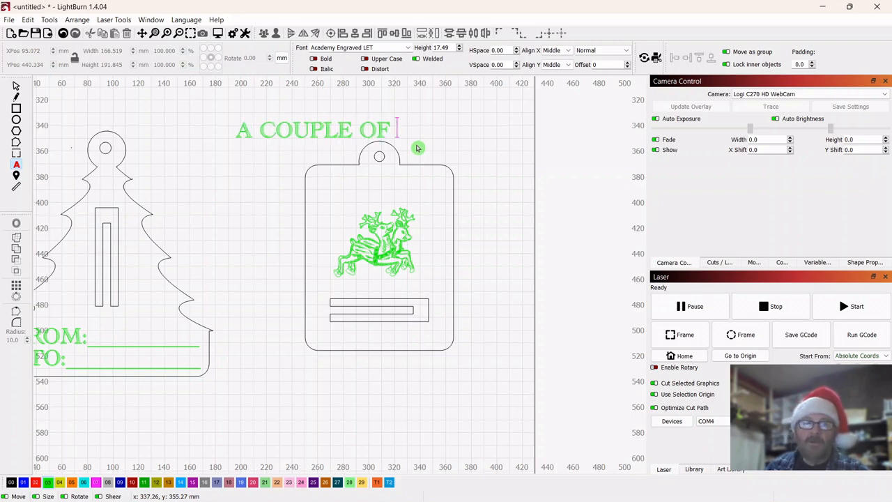
pyautogui.write('BUCKS')
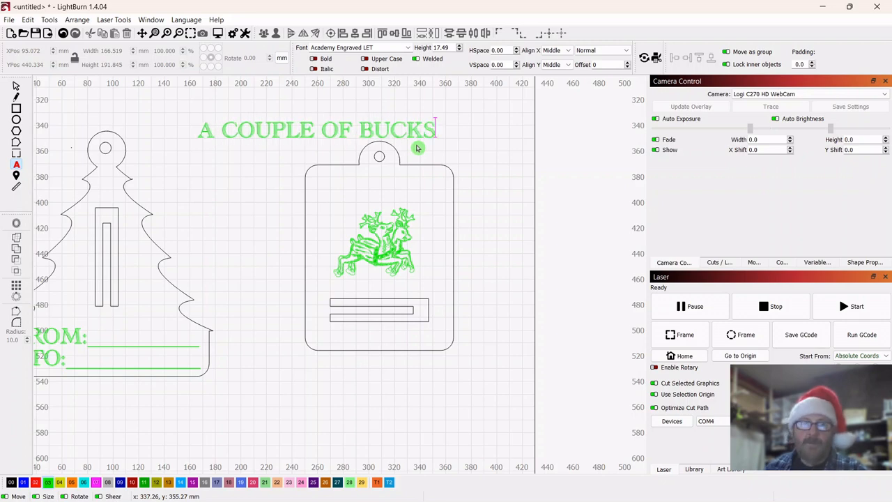
pyautogui.click(16, 89)
# Scale the "A COUPLE OF BUCKS" text to about 101 mm wide and place it inside the tag above the reindeer.
pyautogui.moveTo(320, 132); pyautogui.dragTo(382, 133)
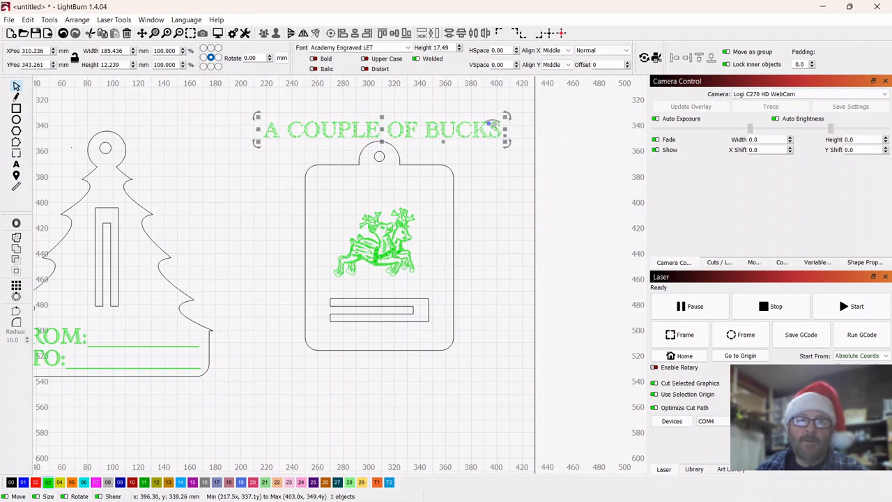
pyautogui.scroll(2, 484, 162)
pyautogui.scroll(2, 479, 210)
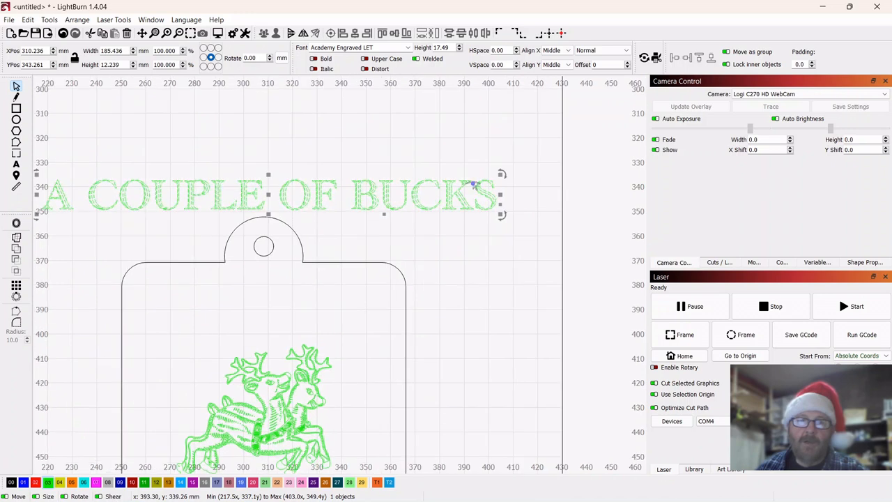
pyautogui.moveTo(501, 173); pyautogui.dragTo(291, 198)
pyautogui.moveTo(165, 201); pyautogui.dragTo(259, 308)
pyautogui.scroll(1, 419, 361)
pyautogui.moveTo(426, 346); pyautogui.dragTo(508, 240)
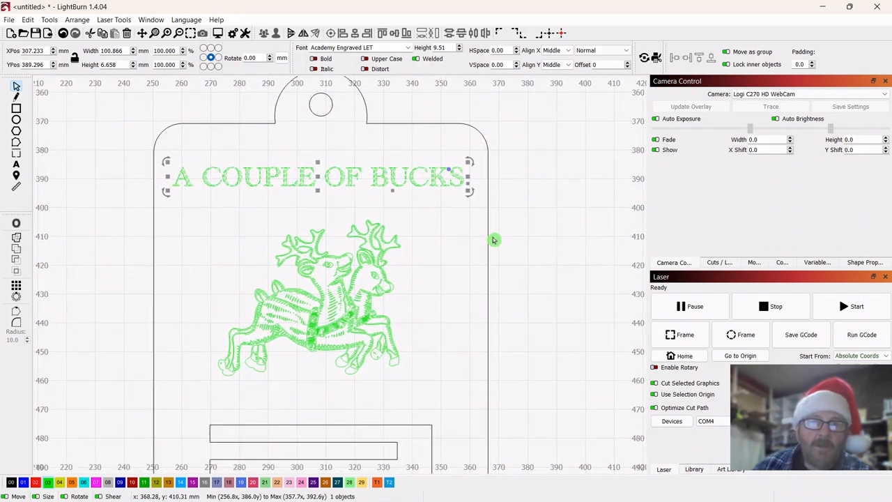
# Bend the "A COUPLE OF BUCKS" text into an upward arch over the reindeer, about 18 mm high overall.
pyautogui.scroll(3, 449, 175)
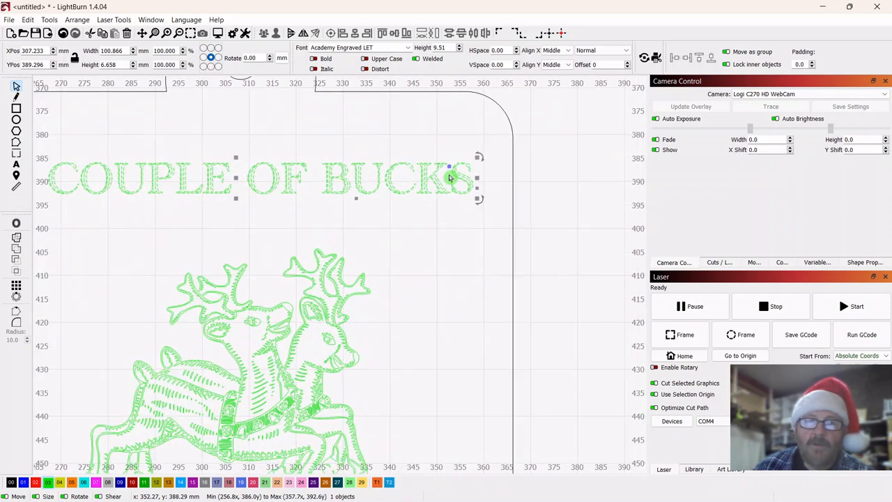
pyautogui.scroll(-3, 457, 223)
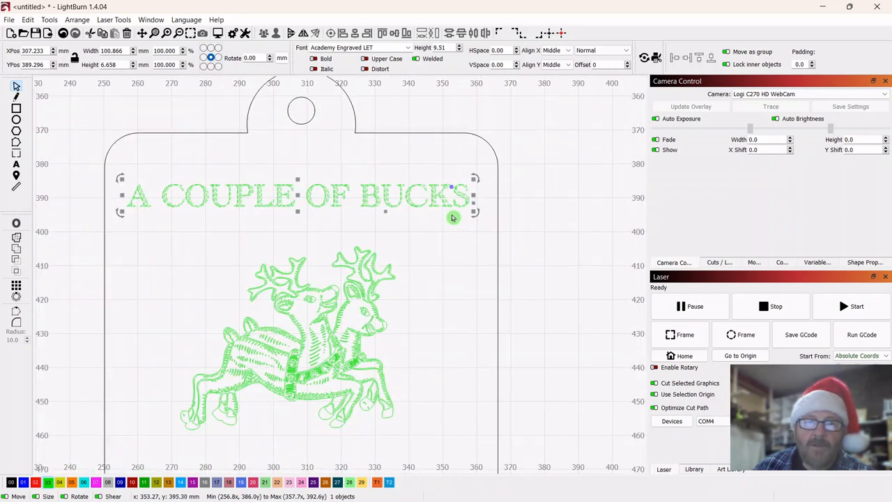
pyautogui.moveTo(453, 187); pyautogui.dragTo(447, 216)
pyautogui.click(528, 280)
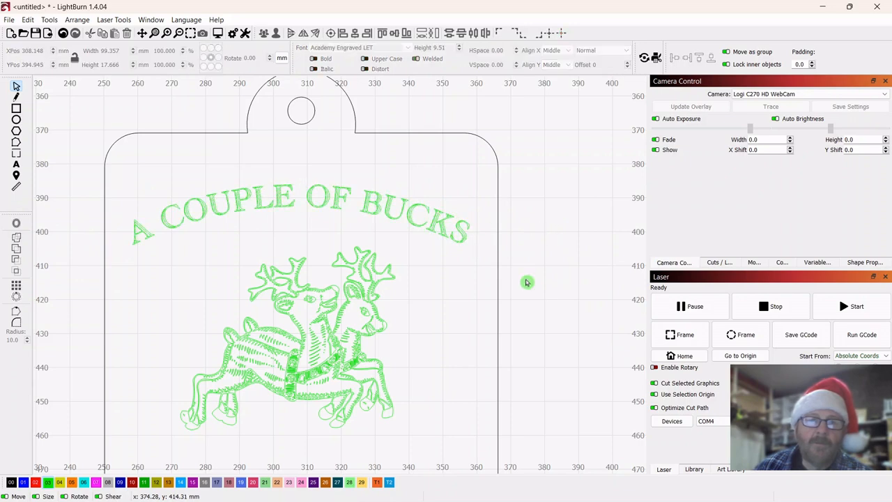
# Duplicate the arched "A COUPLE OF BUCKS" text.
pyautogui.scroll(2, 529, 281)
pyautogui.scroll(-2, 531, 282)
pyautogui.moveTo(515, 360); pyautogui.dragTo(552, 275)
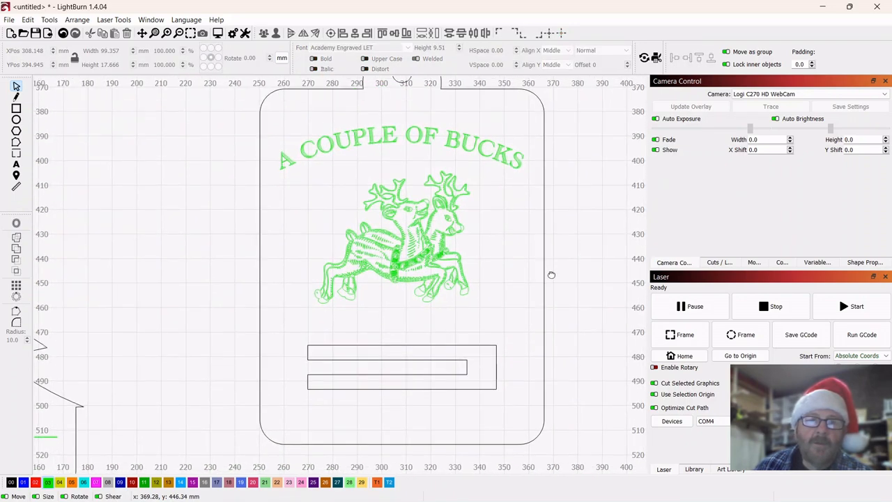
pyautogui.click(373, 141)
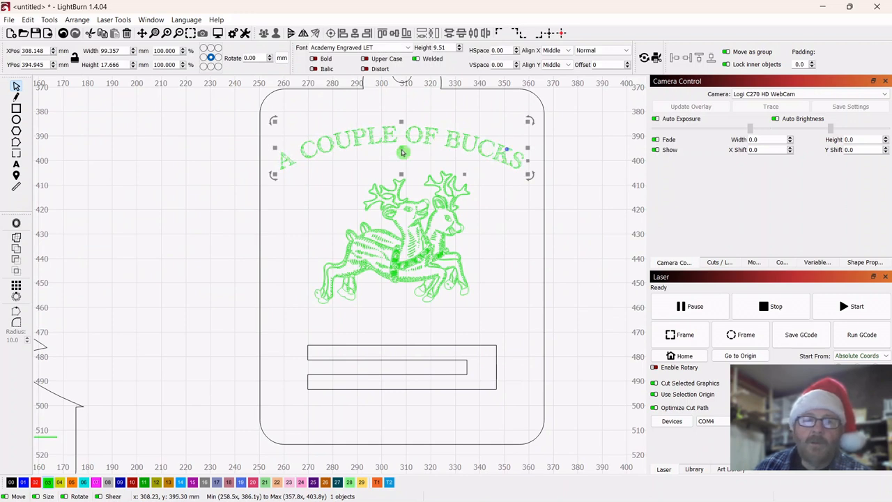
pyautogui.rightClick(401, 149)
pyautogui.click(428, 195)
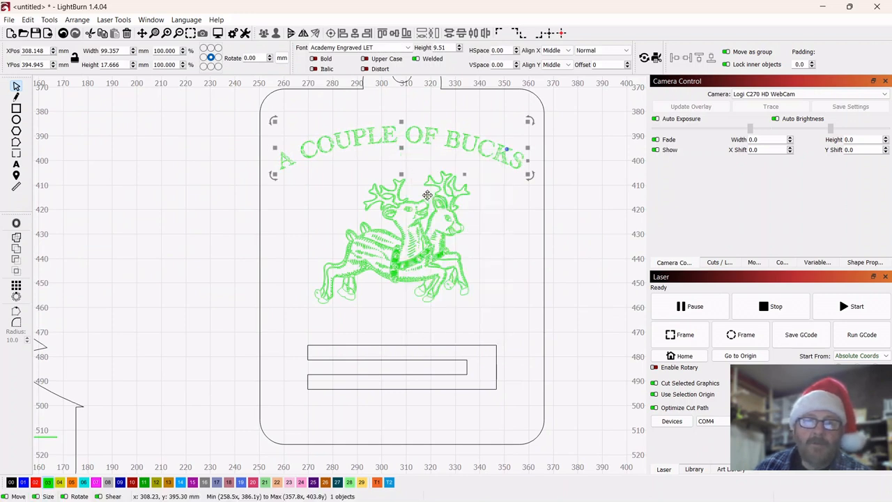
# Move the duplicated arched text about 73 mm down to below the reindeer, and raise the reindeer about 4 mm.
pyautogui.moveTo(404, 149); pyautogui.dragTo(404, 331)
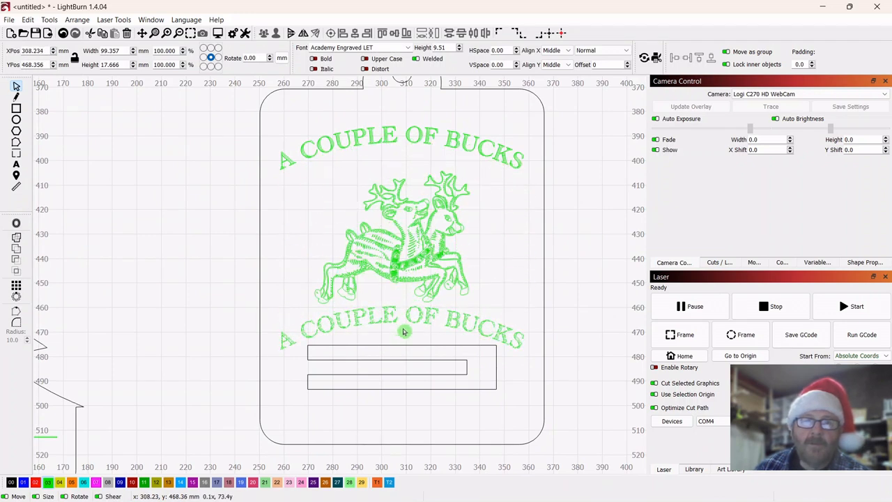
pyautogui.click(423, 237)
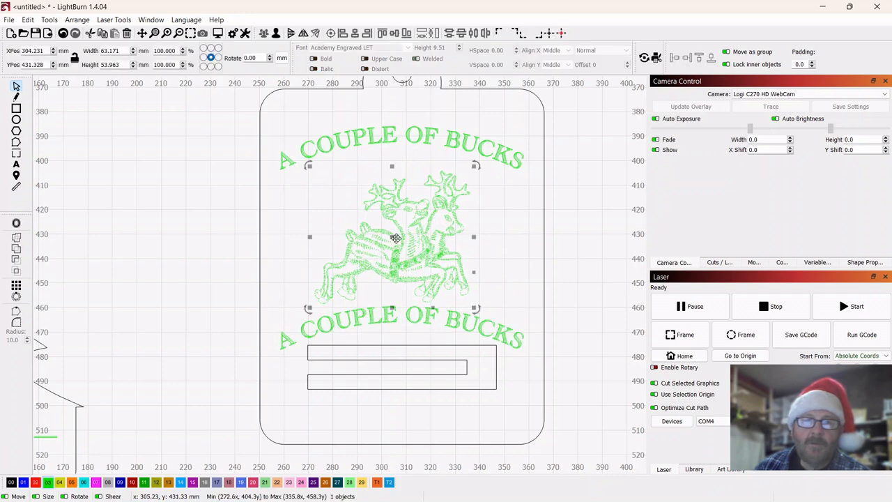
pyautogui.moveTo(392, 240); pyautogui.dragTo(392, 231)
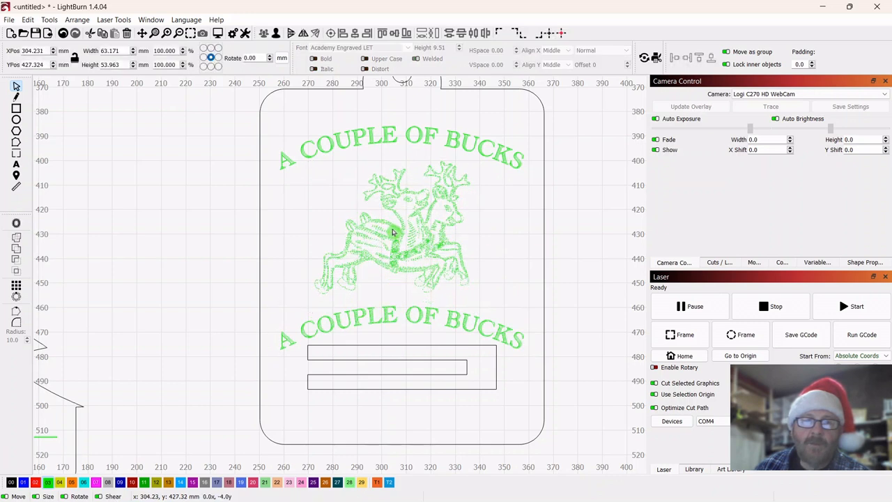
# Replace the wording of the lower arched text with "FOR CHRISTMAS".
pyautogui.click(388, 317)
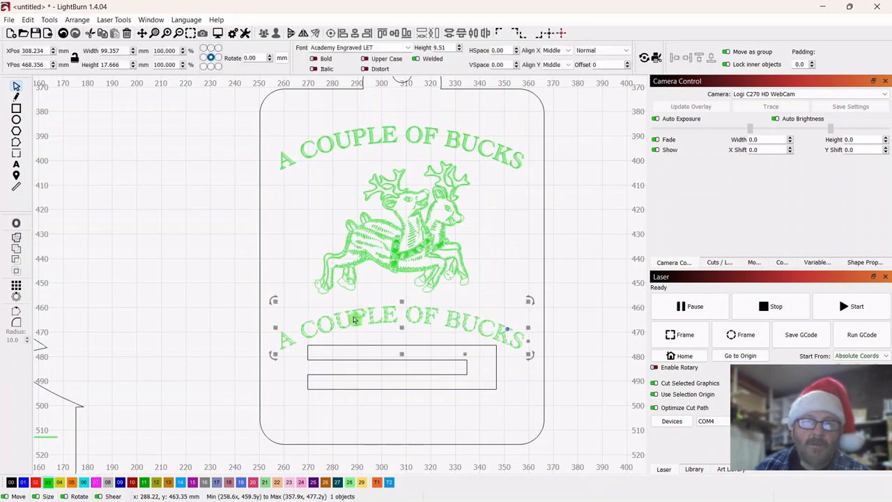
pyautogui.press('Escape')
pyautogui.doubleClick(356, 315)
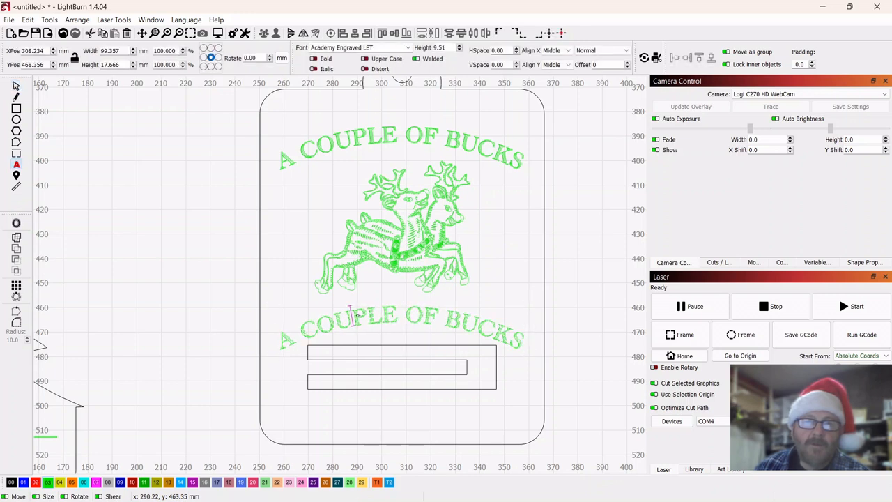
pyautogui.press('BackSpace')
pyautogui.press('BackSpace')
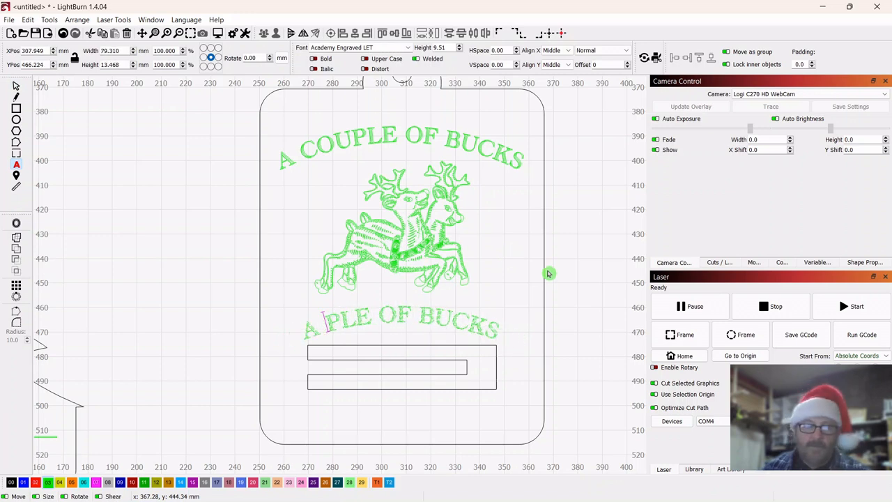
pyautogui.press('Delete')
pyautogui.press('Delete')
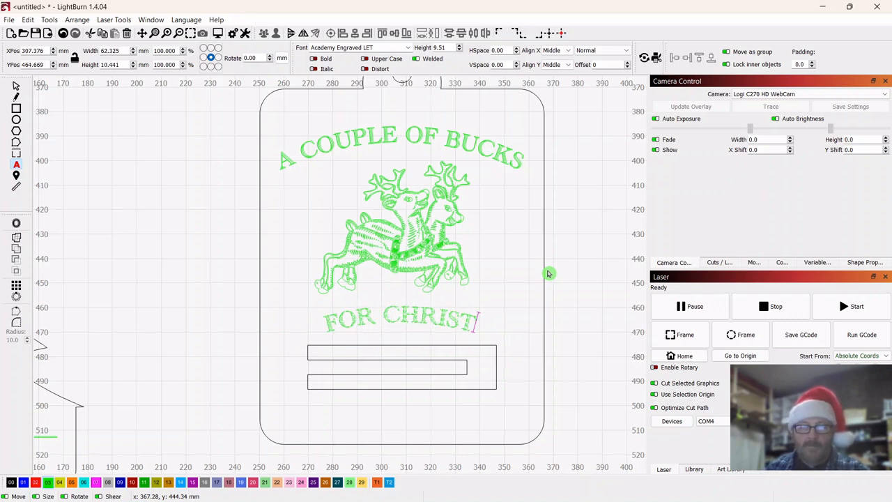
pyautogui.write('S')
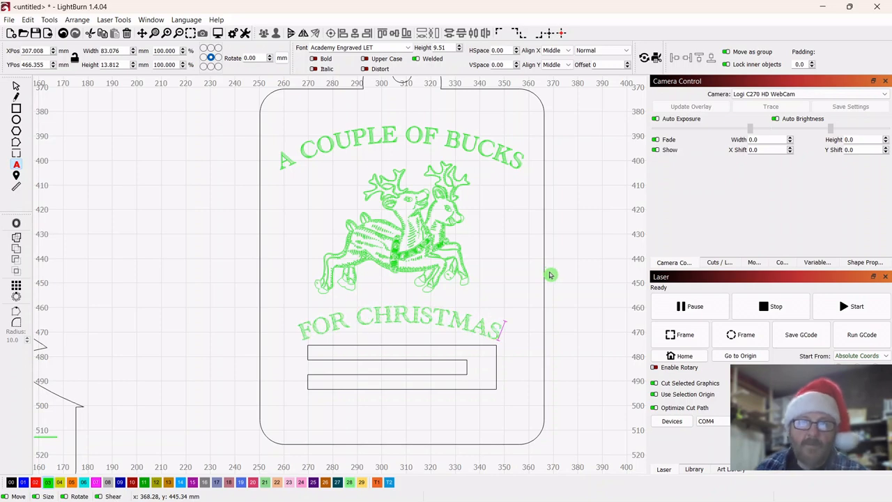
# Move the whole reindeer tag about 39 mm closer to the tree and 18 mm down, and group all its parts.
pyautogui.scroll(-2, 589, 262)
pyautogui.scroll(-2, 589, 263)
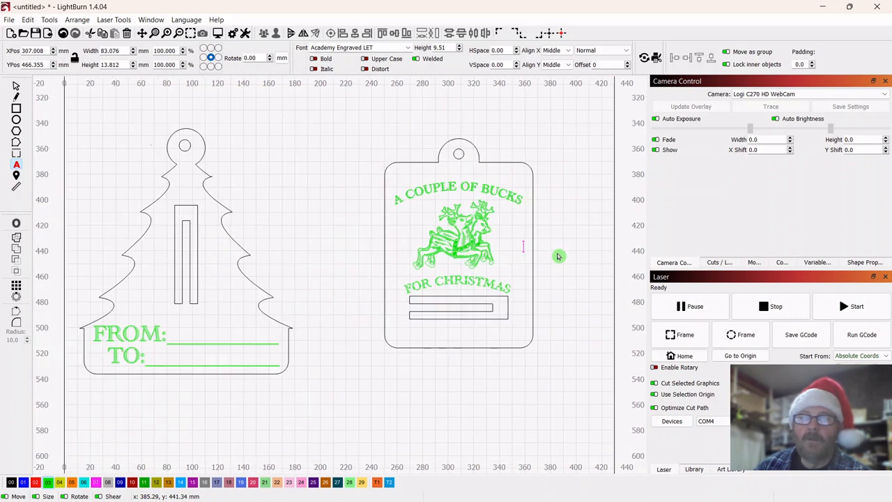
pyautogui.scroll(-1, 553, 256)
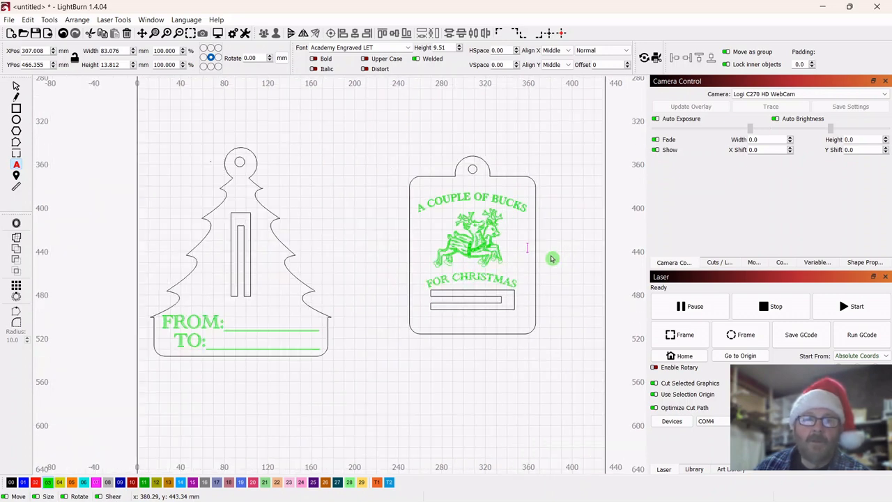
pyautogui.click(15, 87)
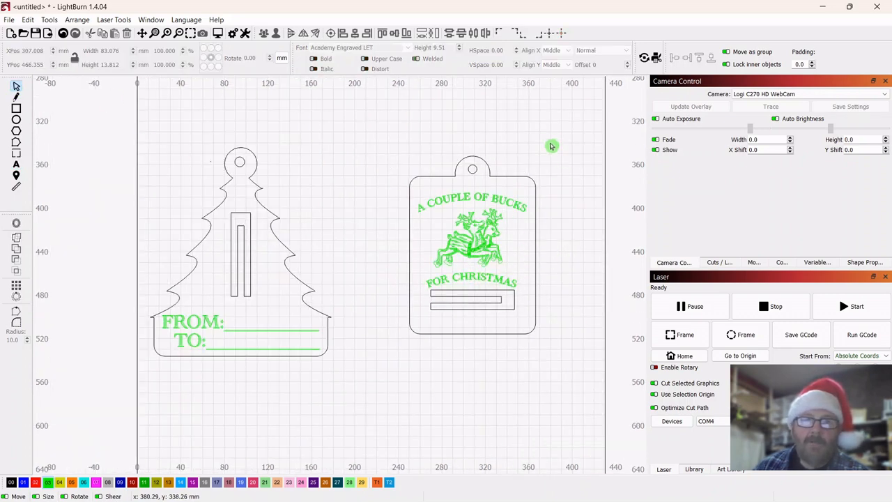
pyautogui.moveTo(556, 145); pyautogui.dragTo(388, 365)
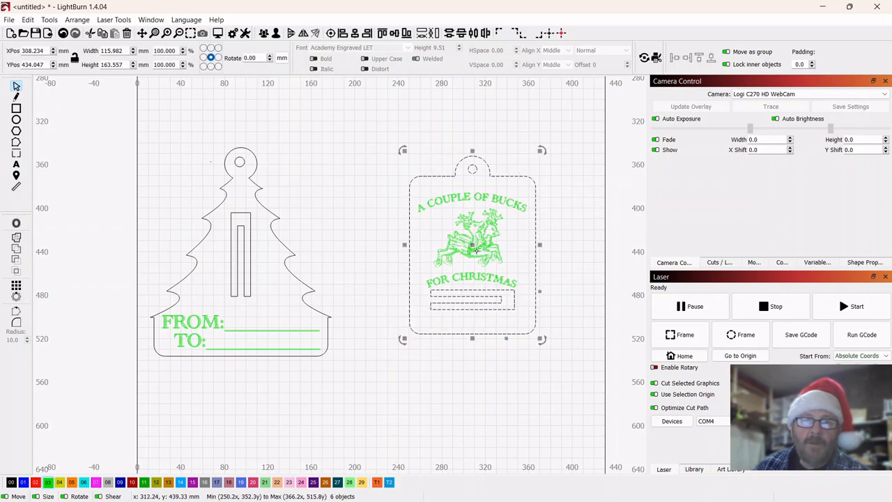
pyautogui.moveTo(477, 251); pyautogui.dragTo(431, 267)
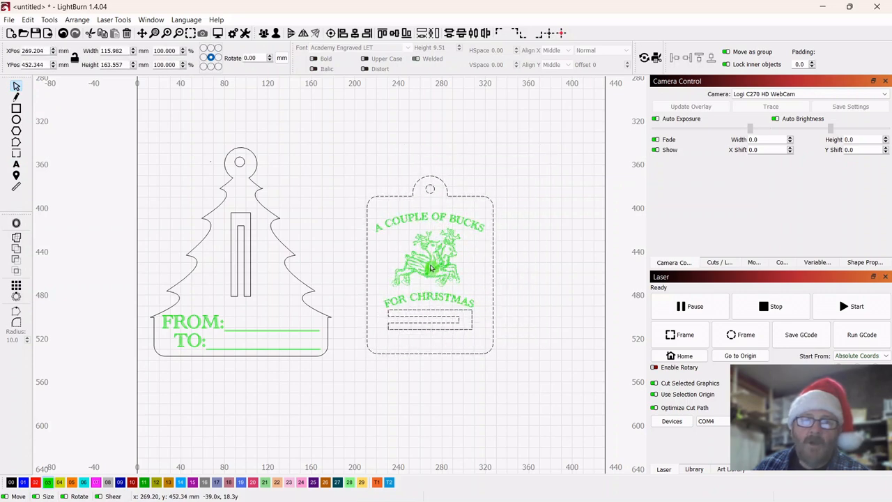
pyautogui.rightClick(431, 268)
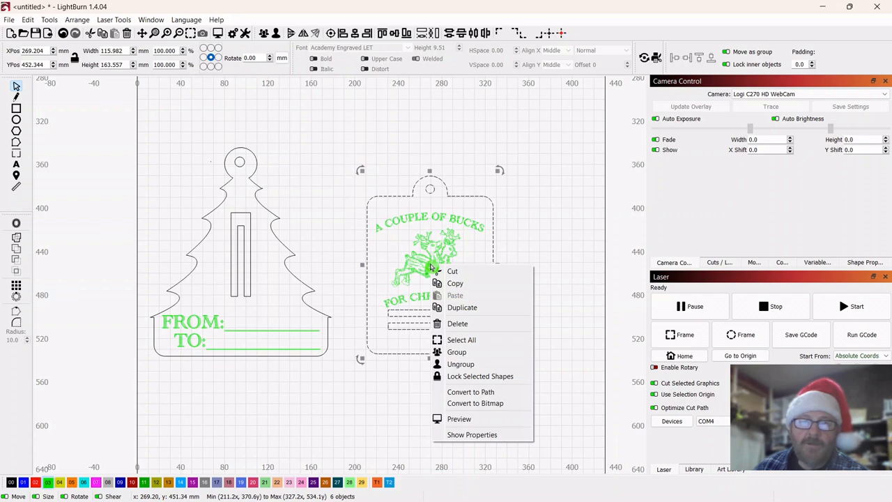
pyautogui.click(453, 352)
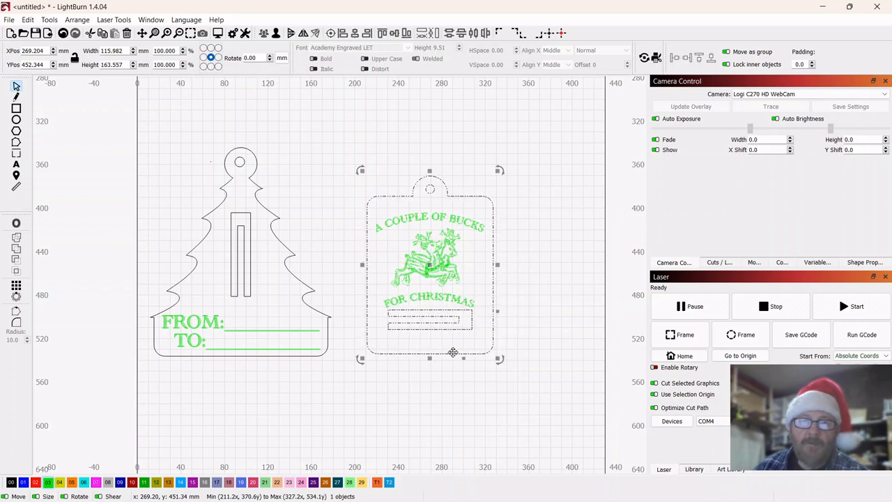
pyautogui.click(539, 241)
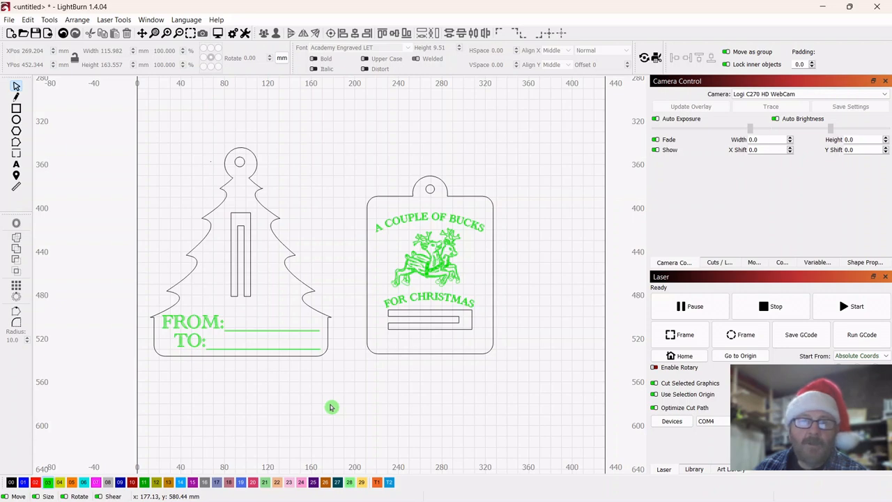
# Ungroup the Christmas tree ornament, including its nested group, so its individual parts can be edited.
pyautogui.click(196, 324)
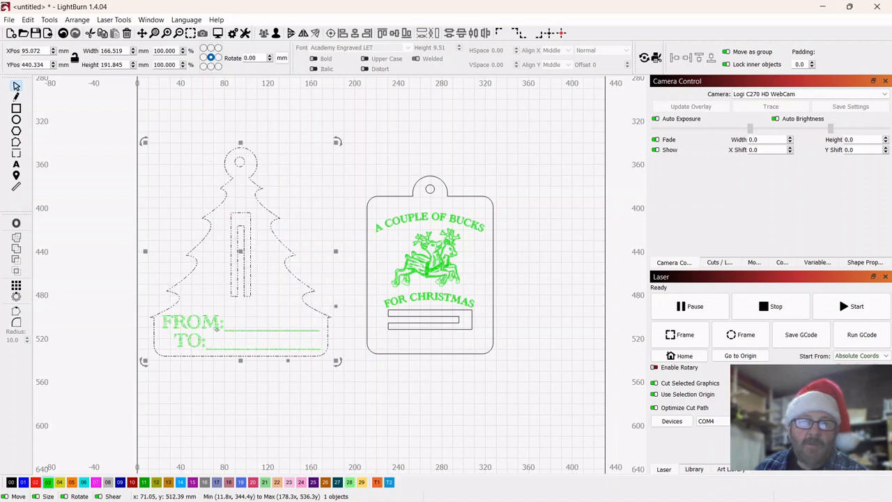
pyautogui.rightClick(239, 255)
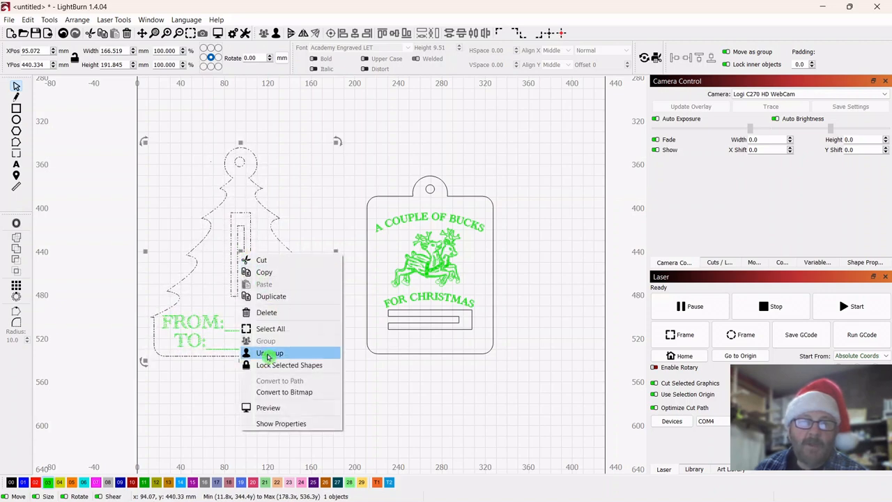
pyautogui.click(269, 353)
pyautogui.click(298, 428)
pyautogui.click(247, 159)
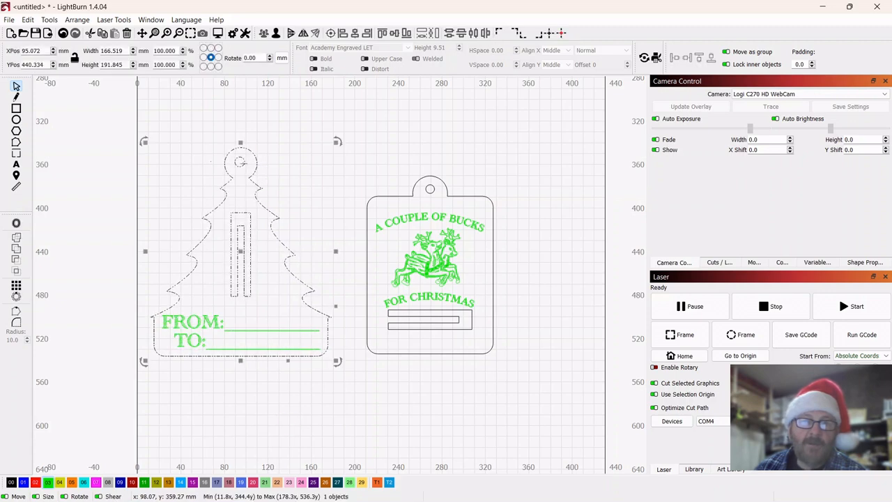
pyautogui.rightClick(239, 252)
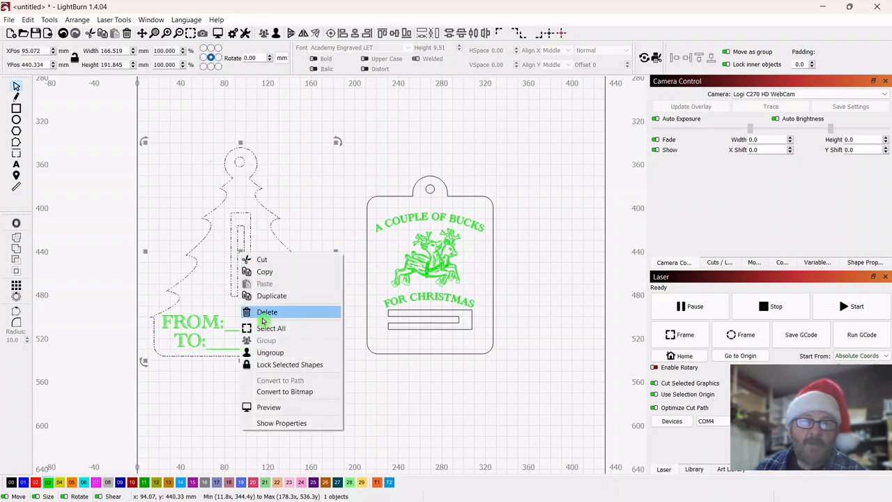
pyautogui.click(269, 352)
pyautogui.click(255, 412)
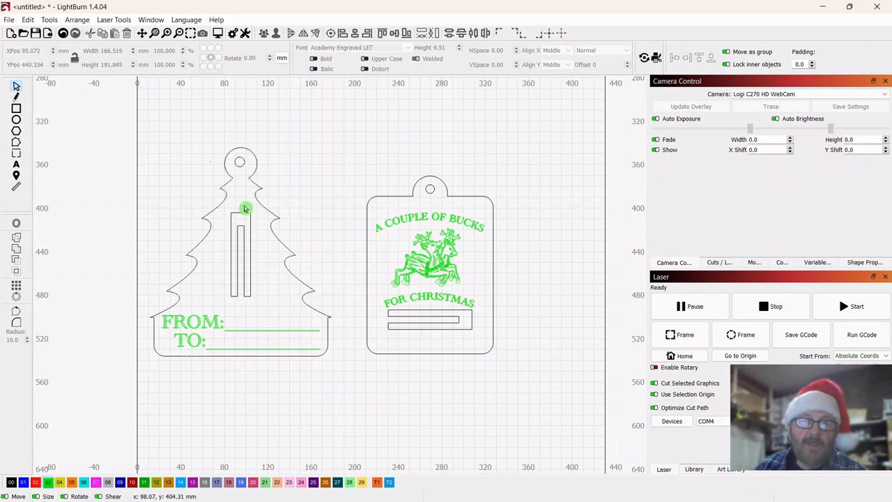
# Centre the small hanging hole inside the ring at the top of the Christmas tree.
pyautogui.click(240, 161)
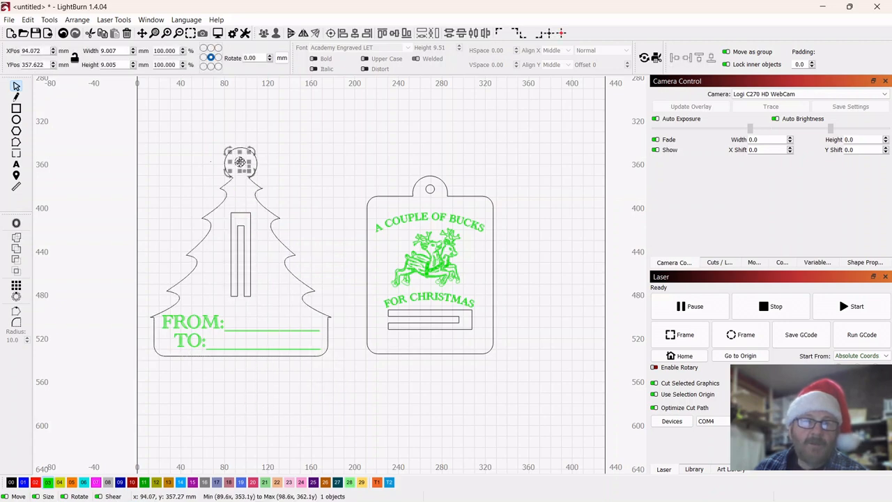
pyautogui.moveTo(240, 162); pyautogui.dragTo(242, 165)
pyautogui.click(317, 204)
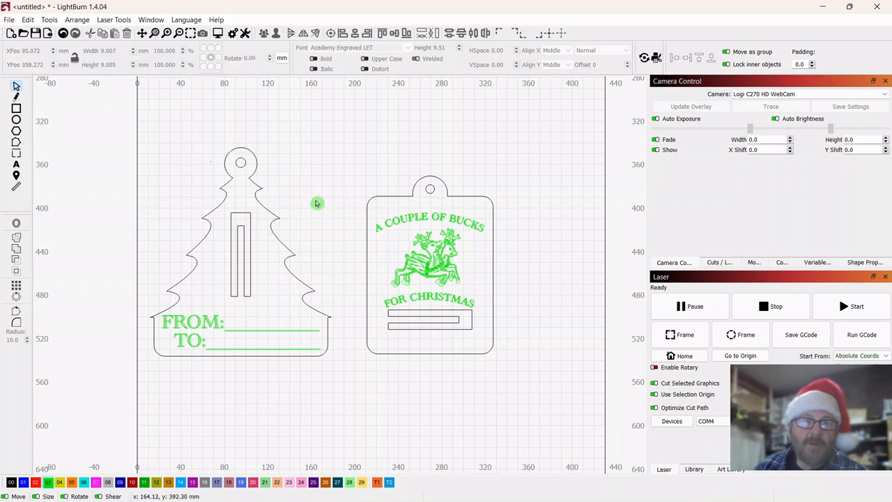
# Scale the FROM and TO lines together down to about 13.3 mm text height and reposition them within the tree's base.
pyautogui.click(199, 320)
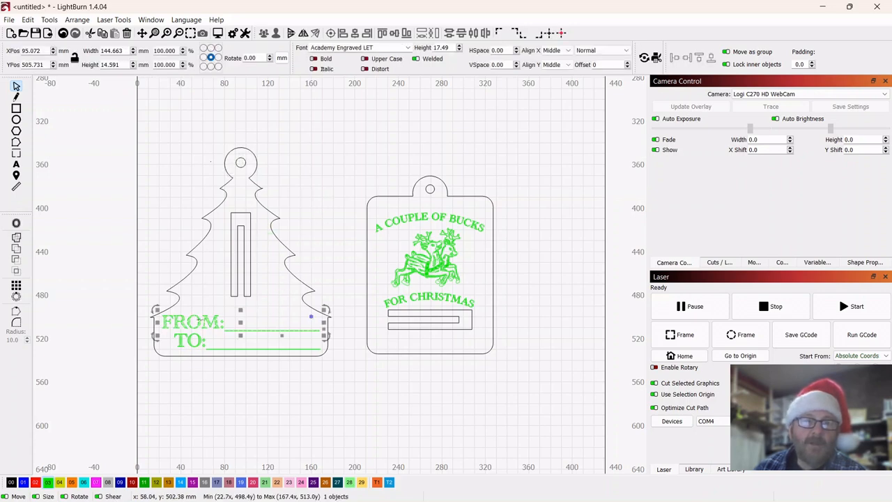
pyautogui.keyDown('shift'); pyautogui.click(198, 340); pyautogui.keyUp('shift')
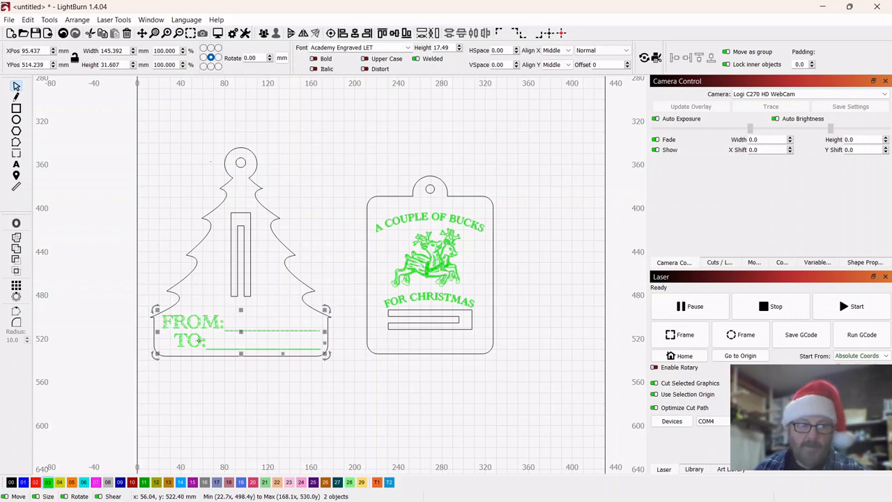
pyautogui.click(240, 391)
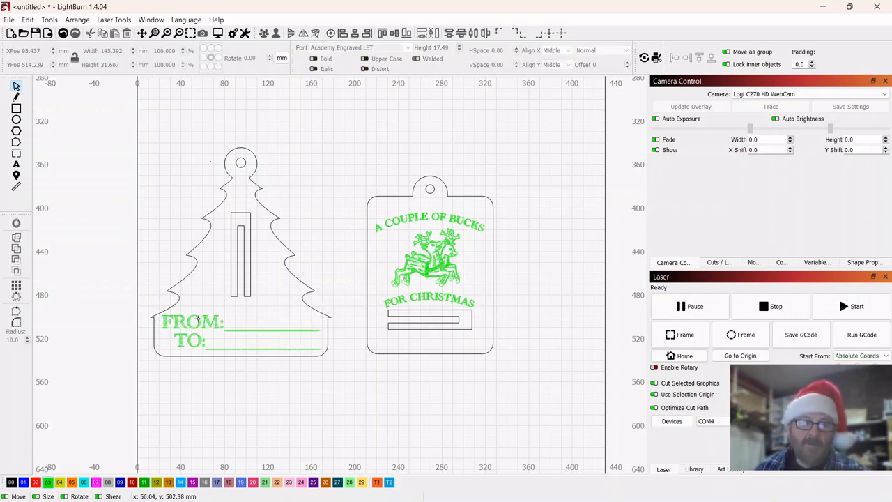
pyautogui.click(198, 319)
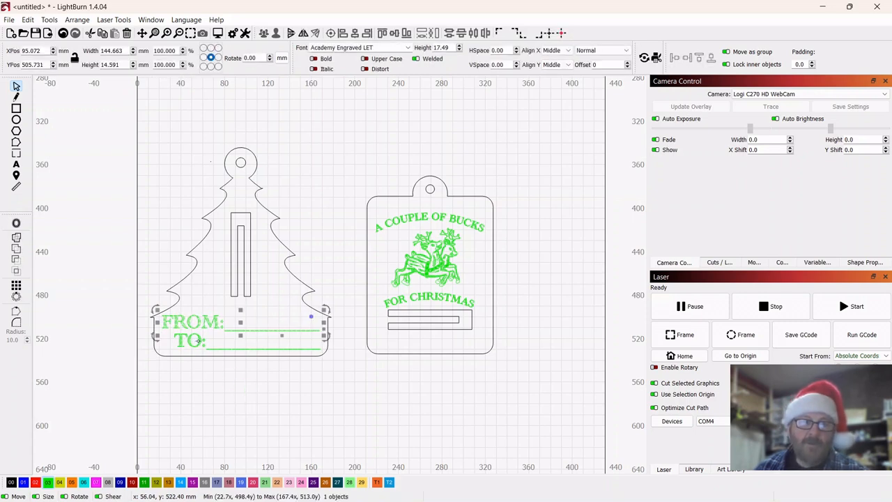
pyautogui.keyDown('shift'); pyautogui.click(200, 341); pyautogui.keyUp('shift')
pyautogui.moveTo(326, 309); pyautogui.dragTo(287, 319)
pyautogui.moveTo(224, 340); pyautogui.dragTo(235, 338)
pyautogui.click(266, 397)
# Group the Christmas tree outline, hanging hole, cutout and FROM and TO lines into one object.
pyautogui.moveTo(303, 135); pyautogui.dragTo(171, 390)
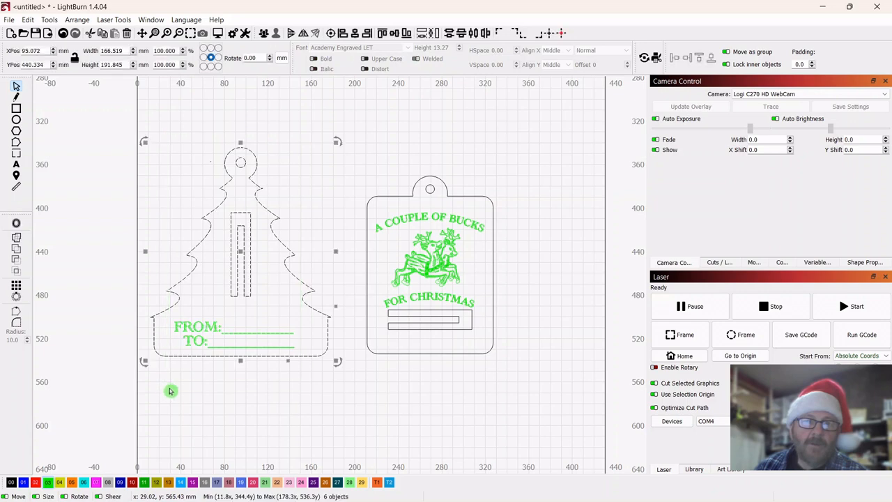
pyautogui.rightClick(240, 248)
pyautogui.click(261, 338)
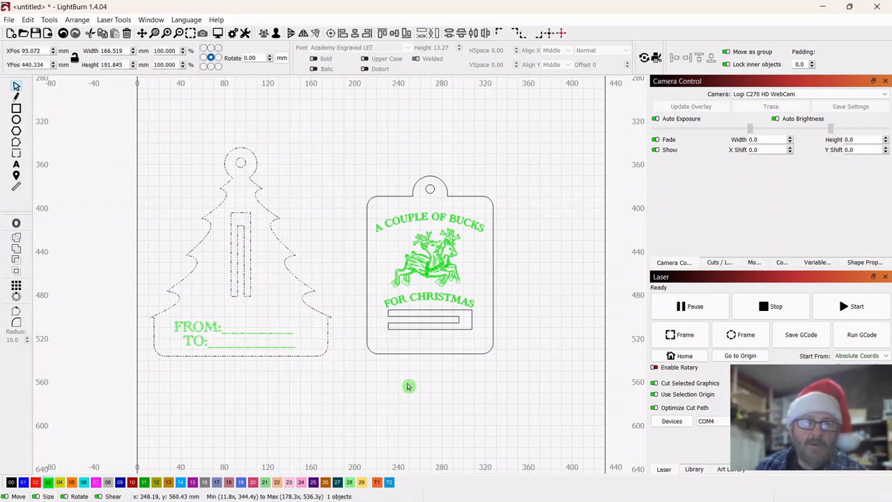
pyautogui.click(409, 386)
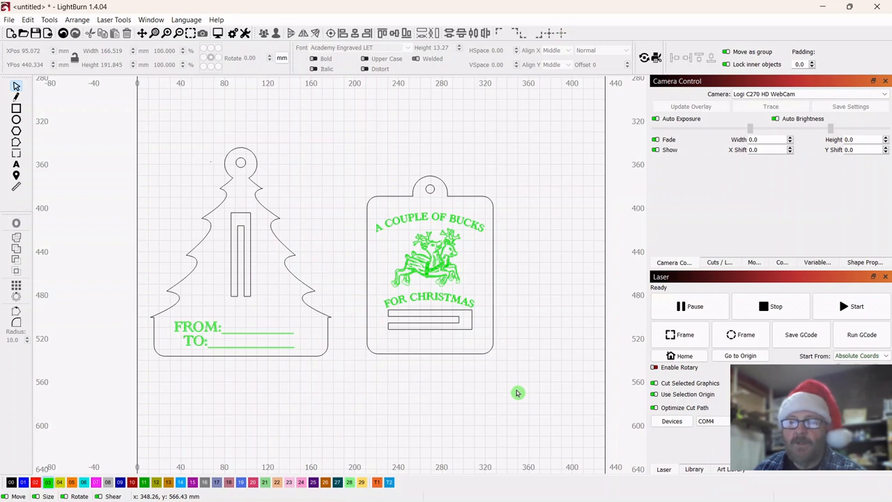